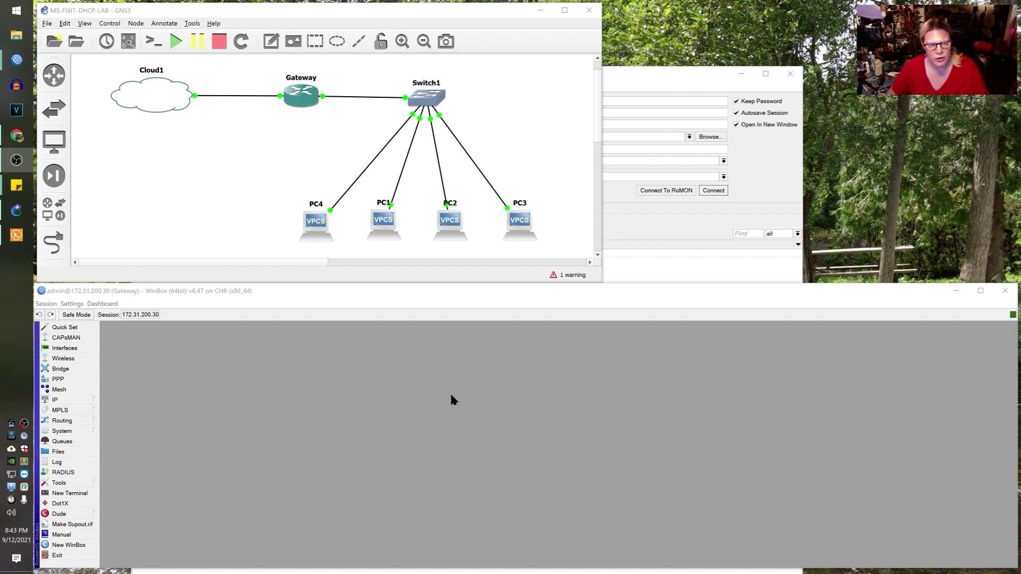
Switch to the Gateway router's session and open the IP > DHCP Server window.
left_click(313, 100)
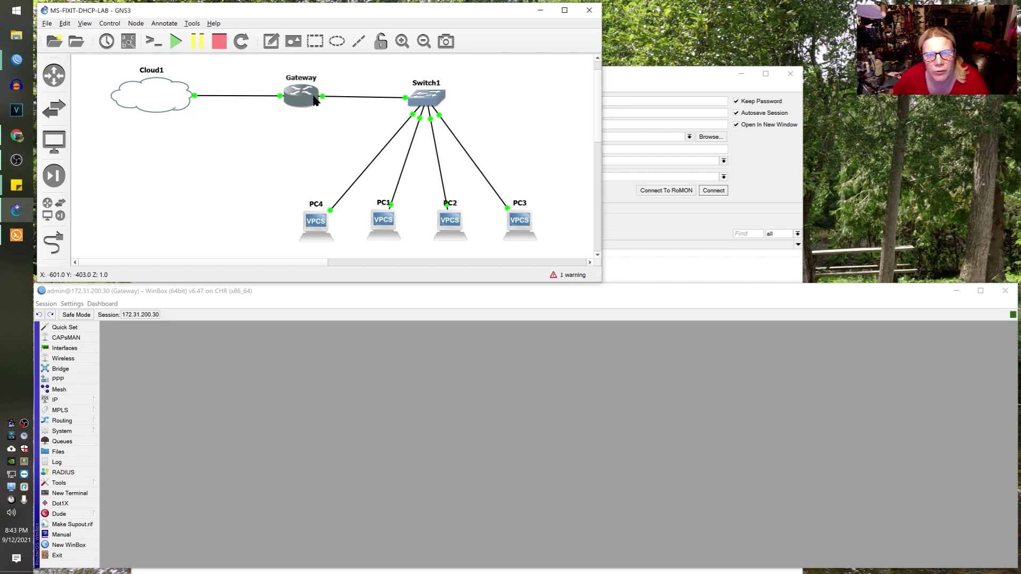
left_click(314, 100)
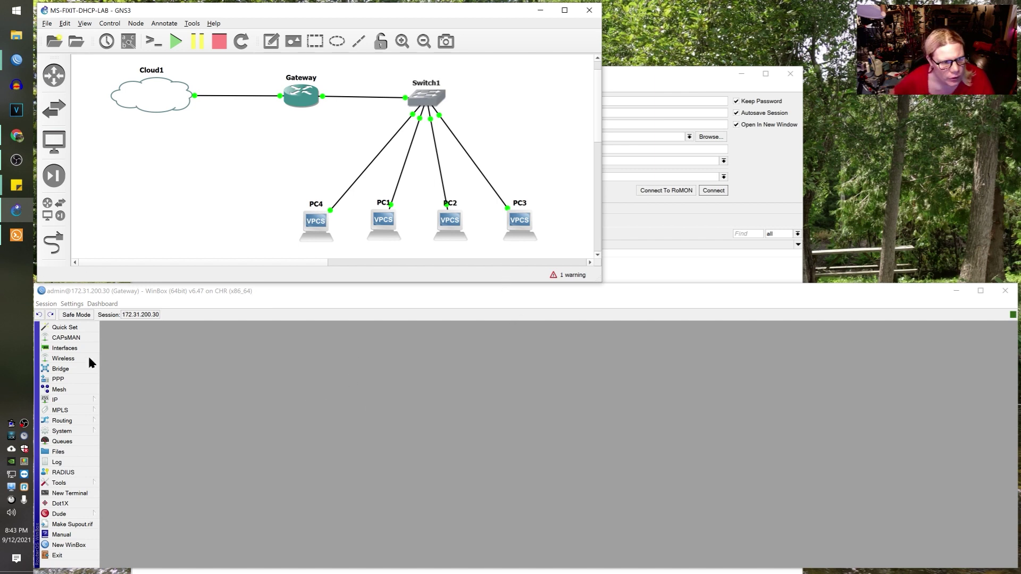
left_click(276, 394)
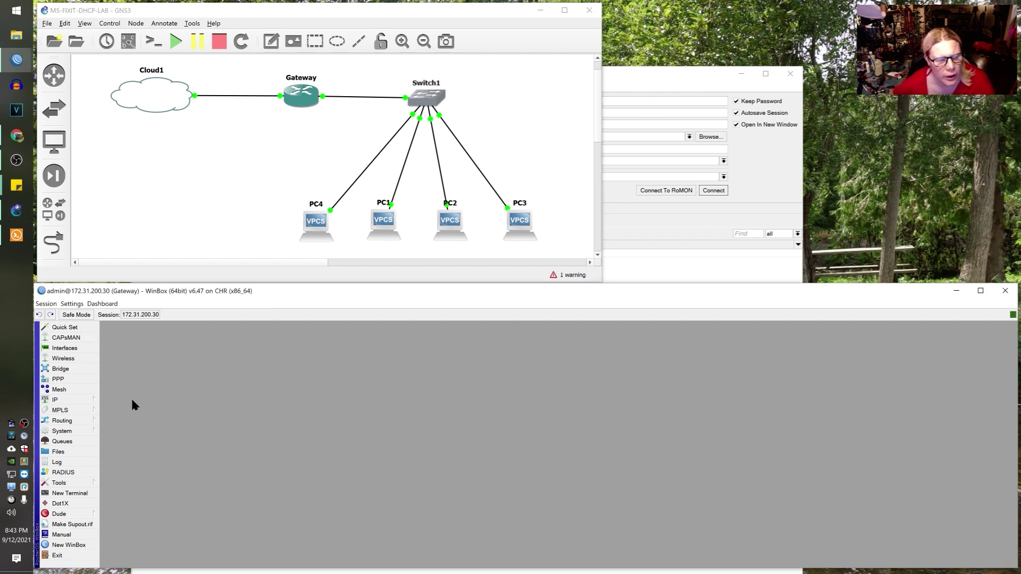
left_click(60, 401)
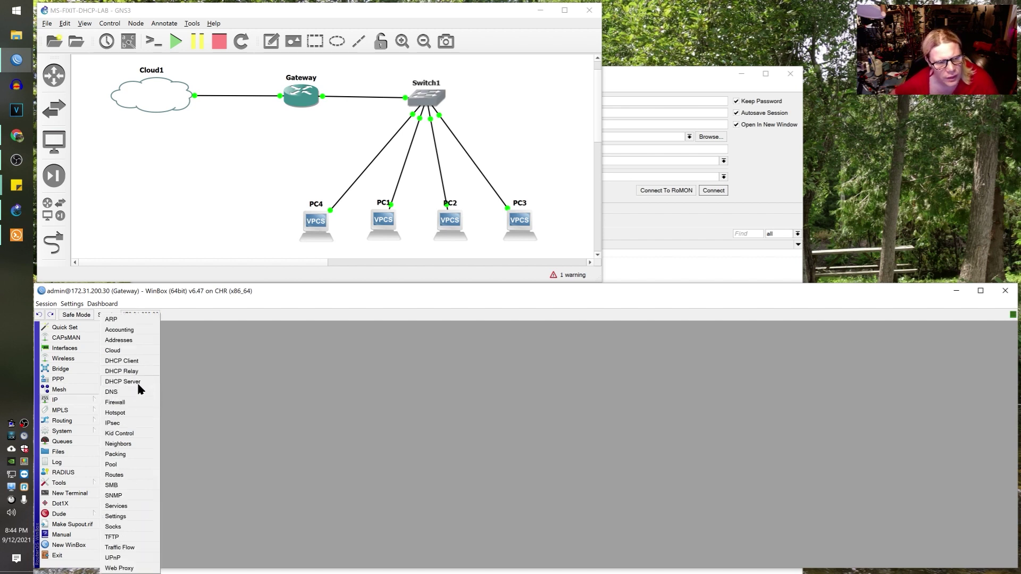
left_click(138, 382)
left_click_drag(457, 356, 259, 332)
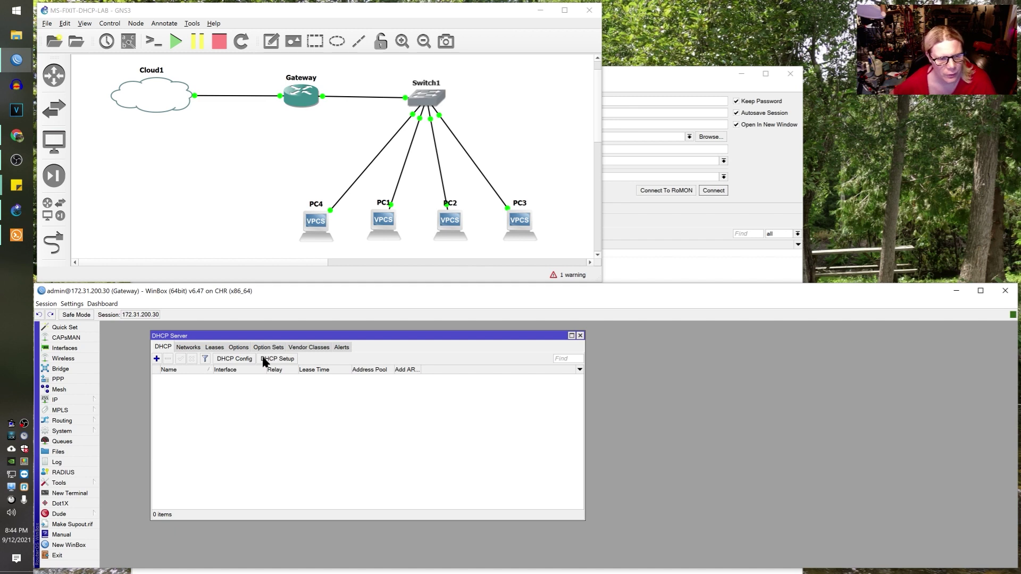
Run DHCP Setup on ether2, accepting 10.0.0.0/24, gateway 10.0.0.1 and range 10.0.0.2–10.0.0.254.
left_click(265, 359)
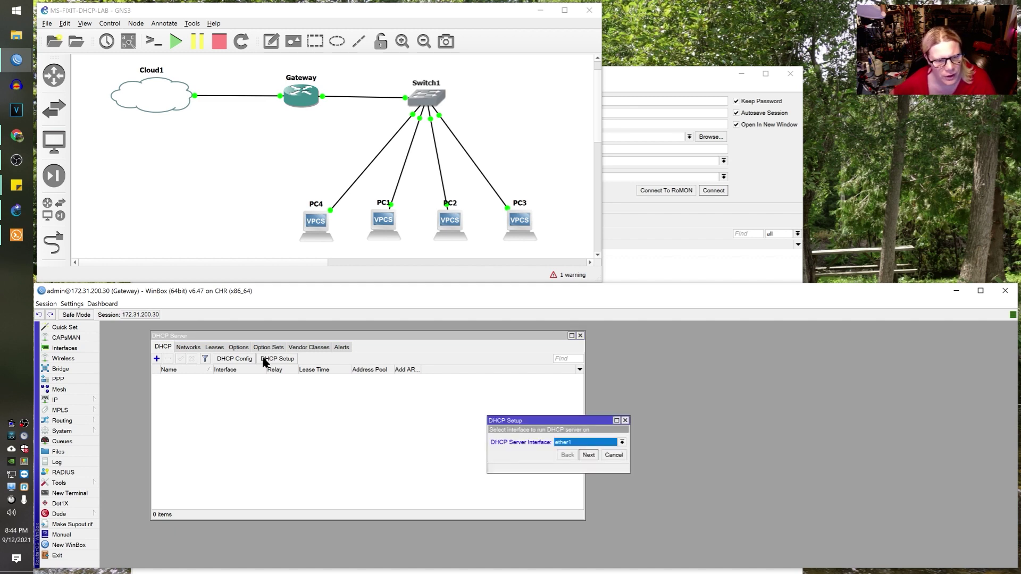
left_click(588, 455)
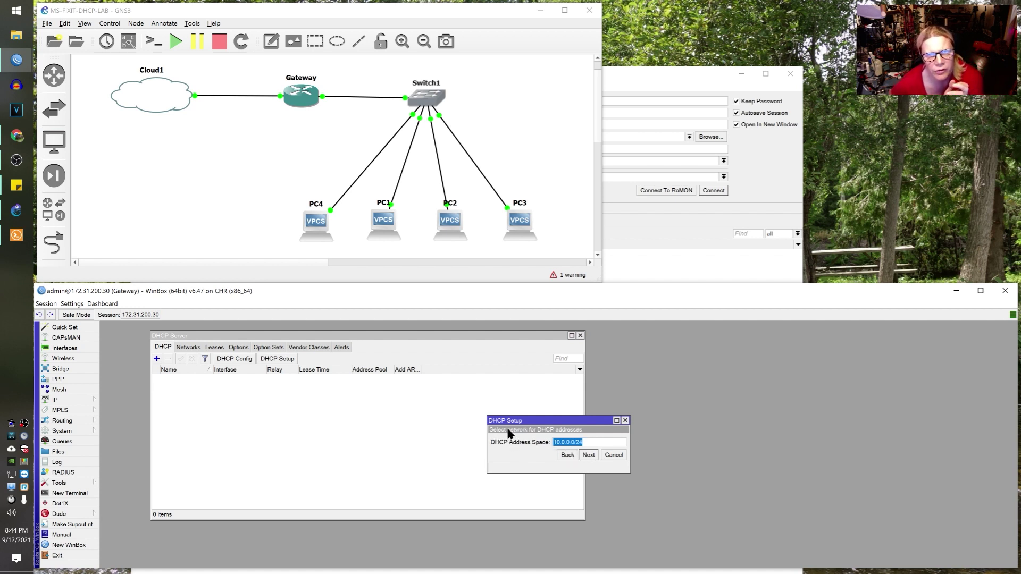
left_click(588, 455)
left_click(588, 456)
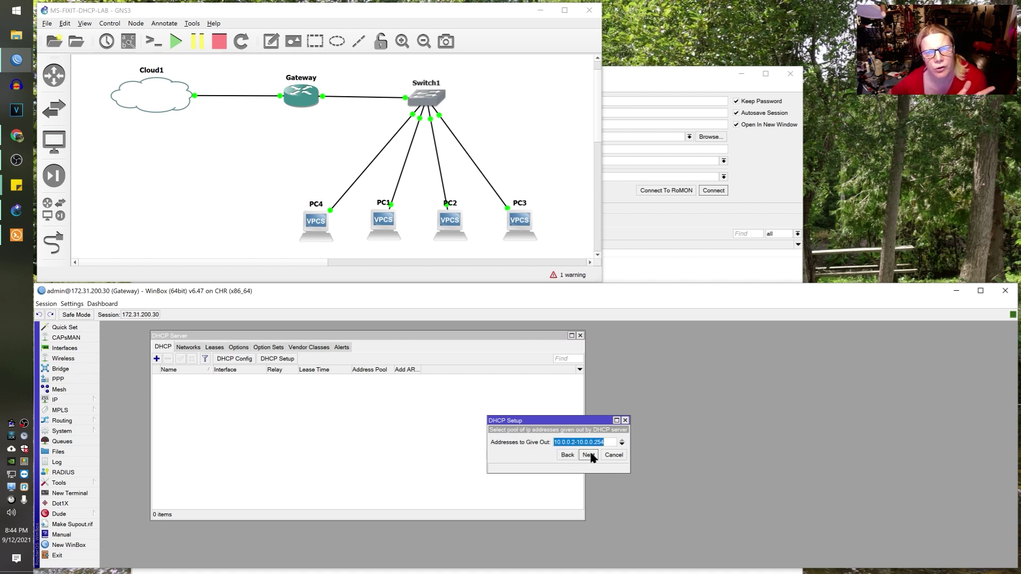
left_click(590, 456)
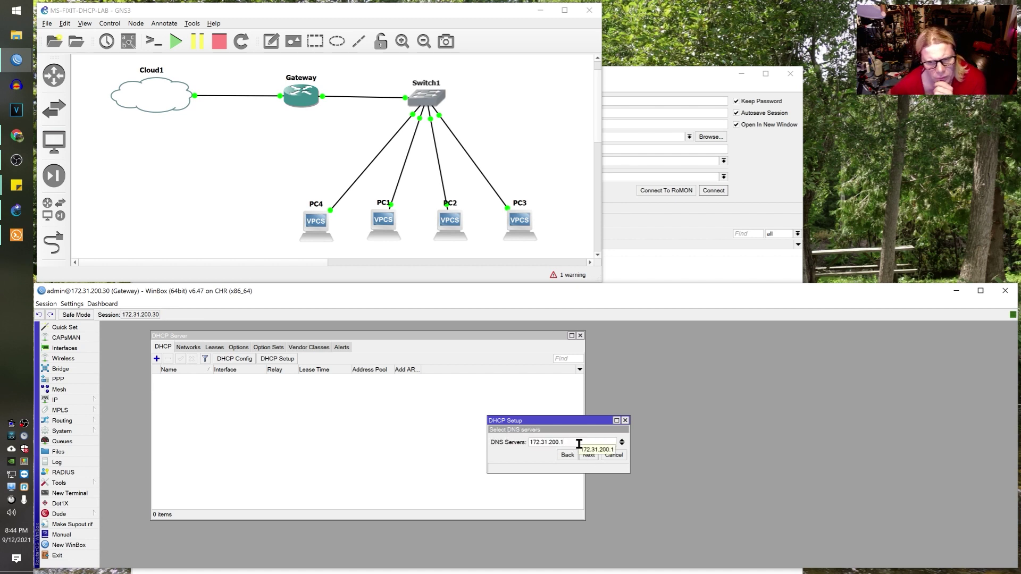
Set DNS server 1.1.1.1 plus a second entry and finish with the 00:10:00 lease time.
left_click_drag(578, 444, 444, 433)
type("1.1.1.1.")
key("BackSpace")
left_click(622, 444)
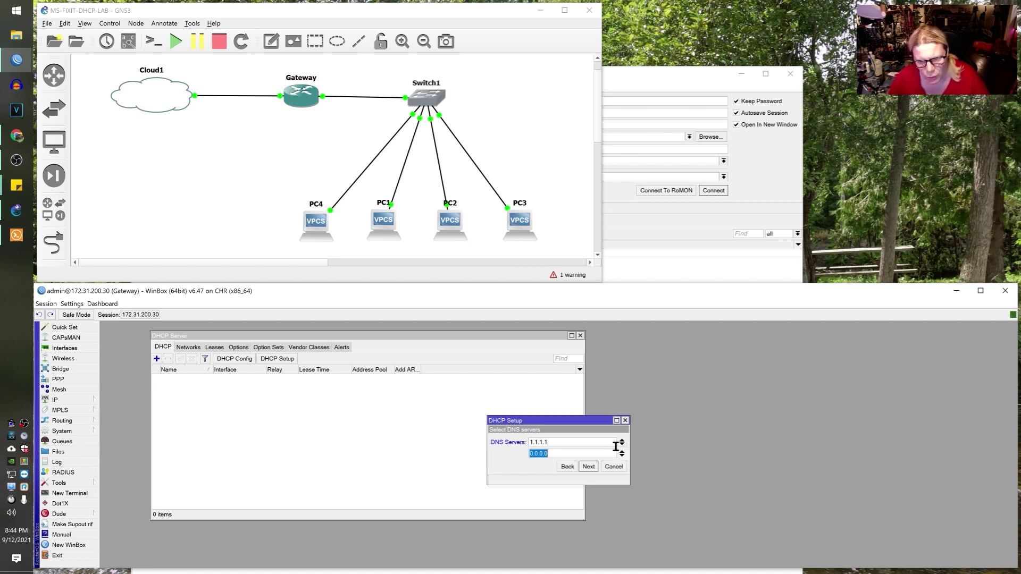
key("BackSpace")
left_click(587, 467)
left_click(587, 467)
Rename the DHCP server dhcp1 to CX-NAT.
left_click(561, 440)
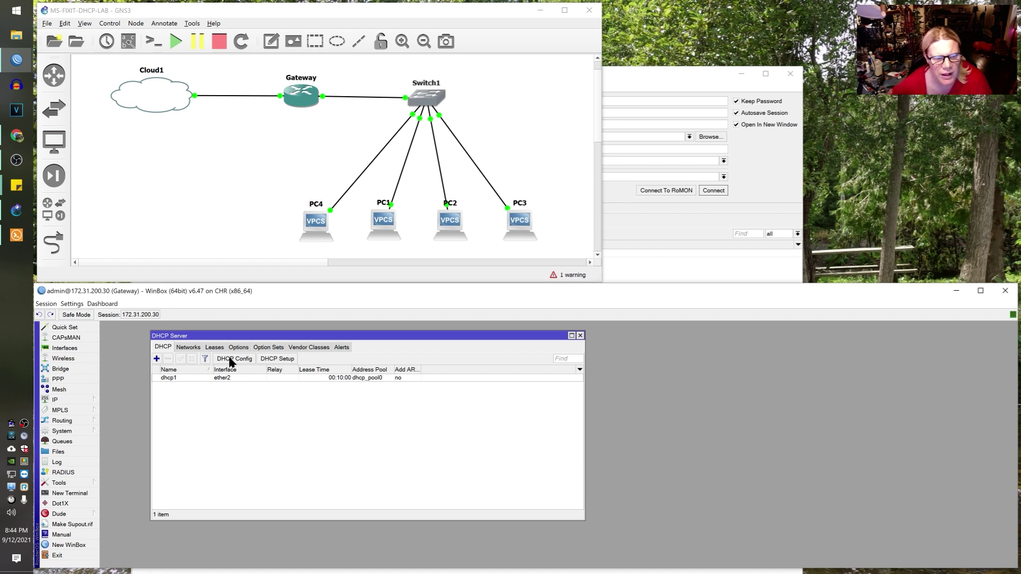
left_click(194, 348)
double_click(301, 378)
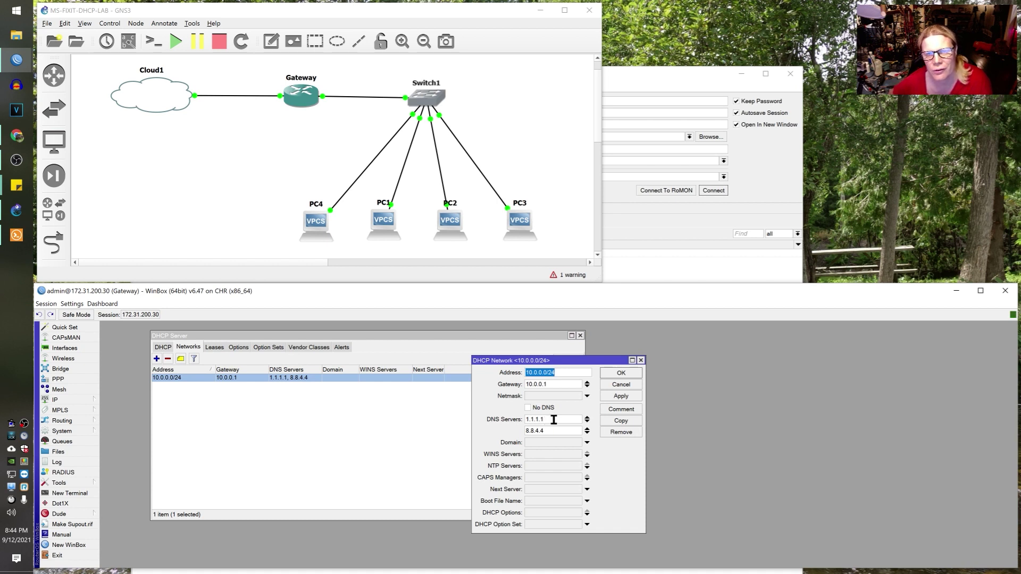
left_click(621, 374)
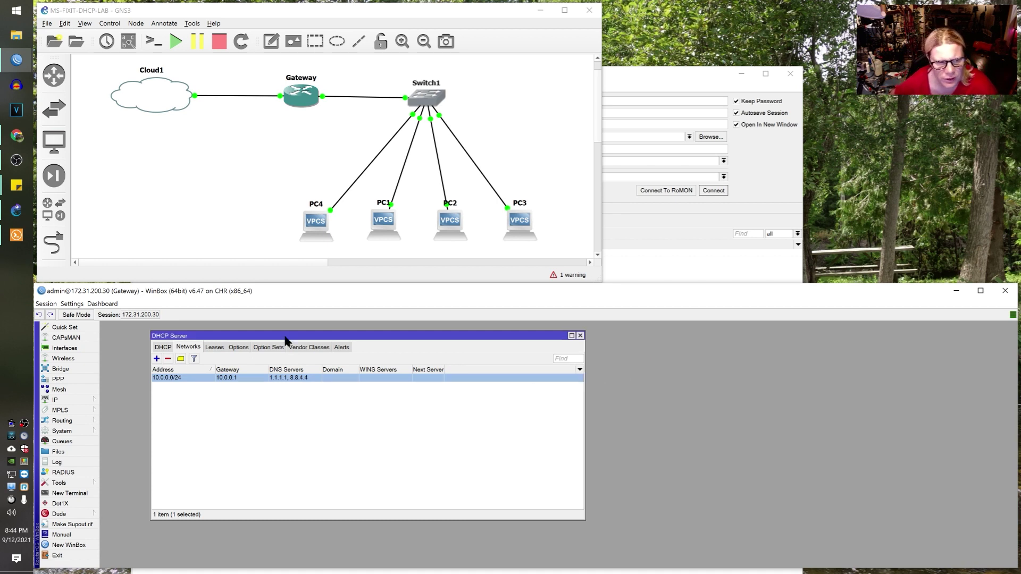
left_click(163, 347)
double_click(169, 378)
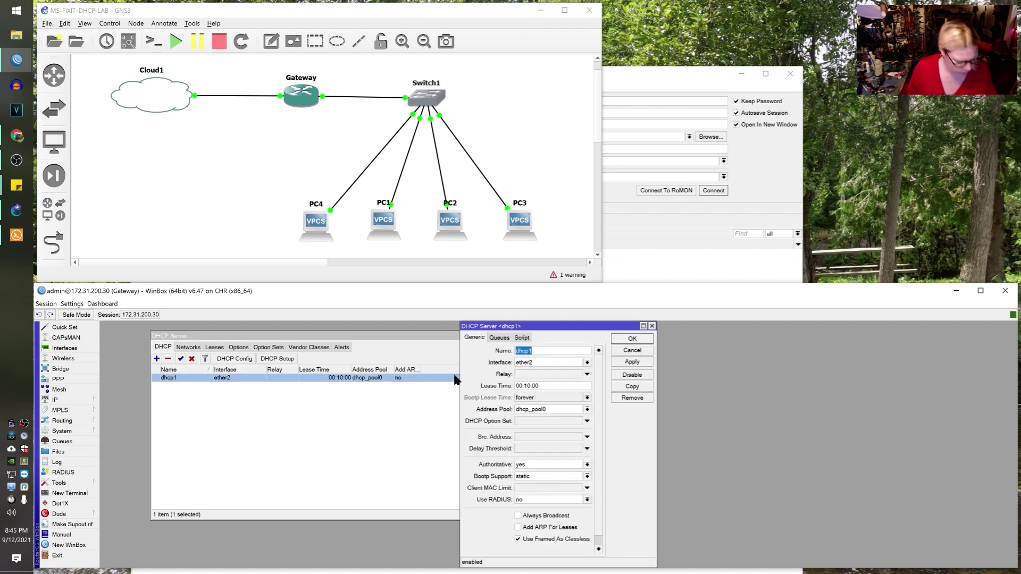
type("CX-NAT")
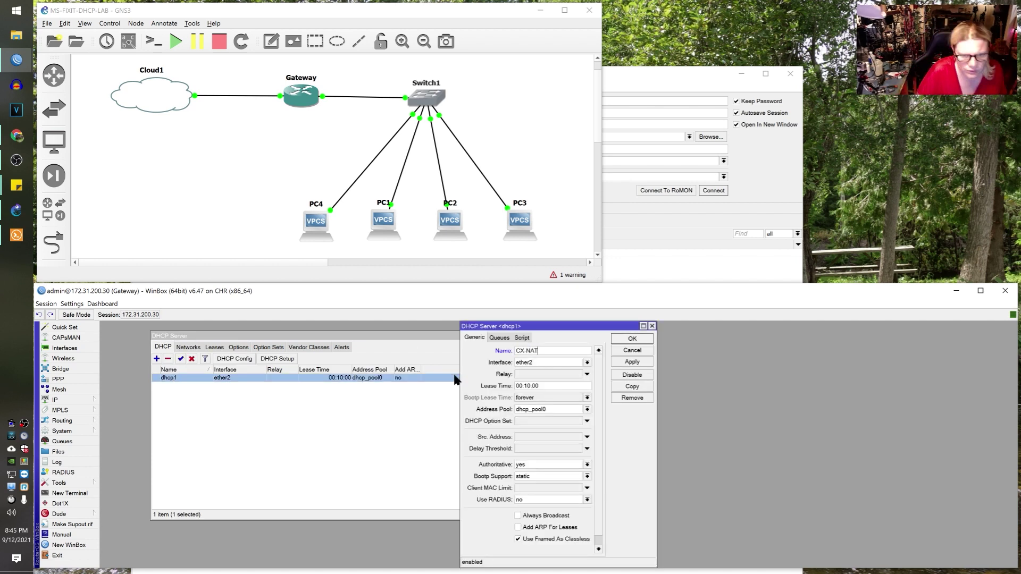
left_click(632, 339)
Rename the address pool dhcp_pool0 to CX-NAT in IP > Pool.
left_click(55, 399)
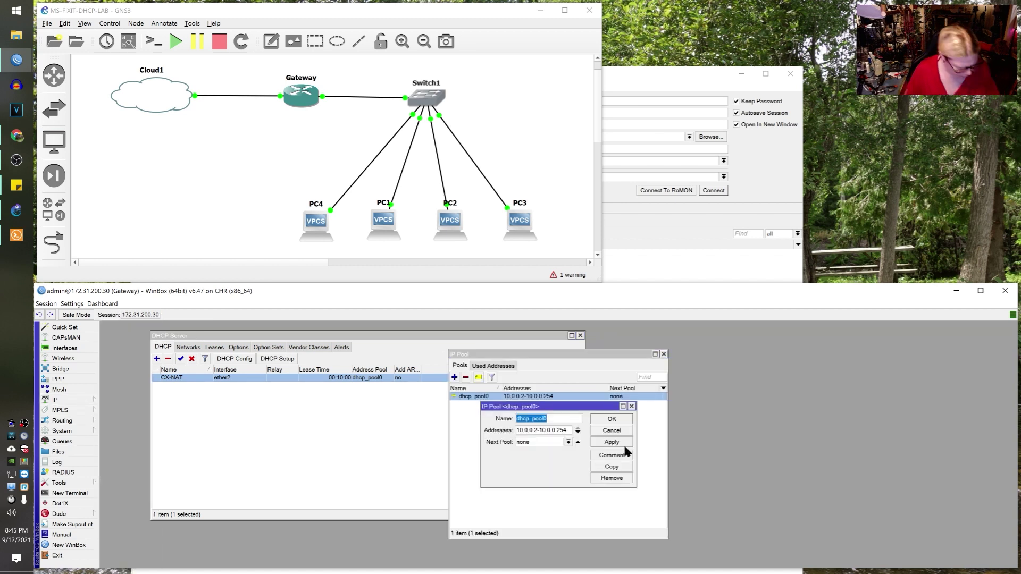
type("CX-NAT")
key("Return")
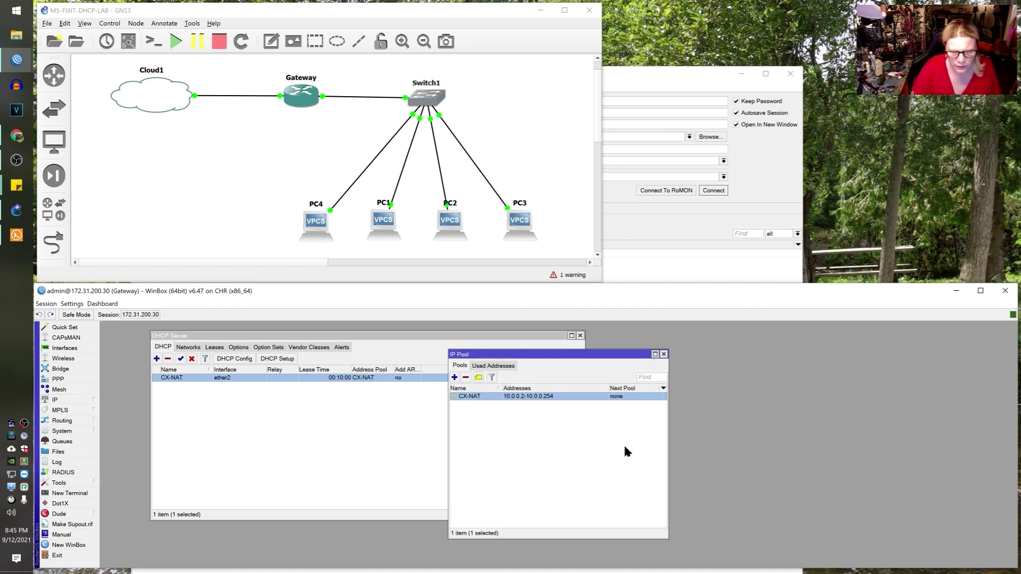
left_click(664, 355)
left_click_drag(463, 338, 415, 330)
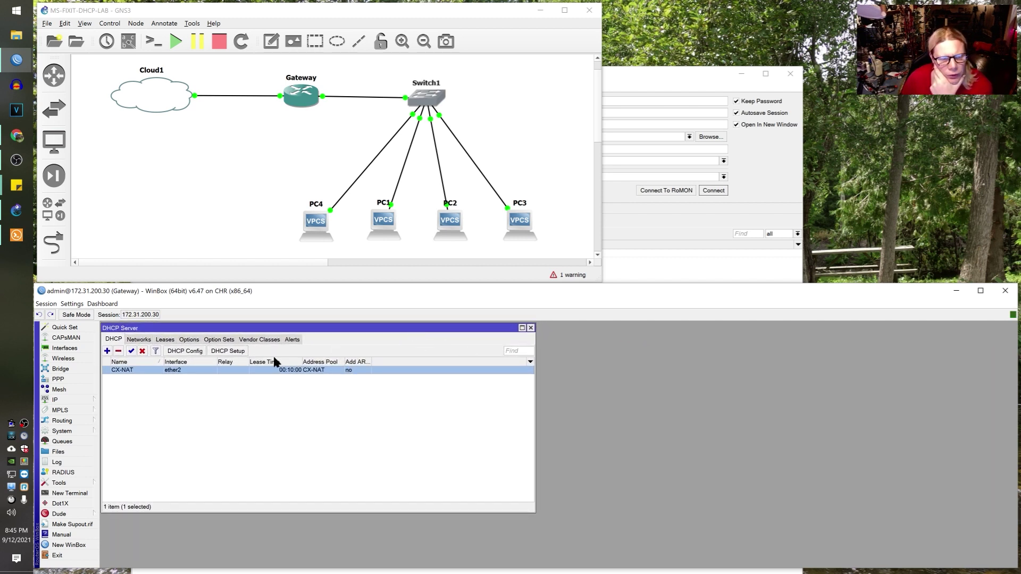
Show the DHCP leases list and run dhcp on PC4's console.
left_click(166, 341)
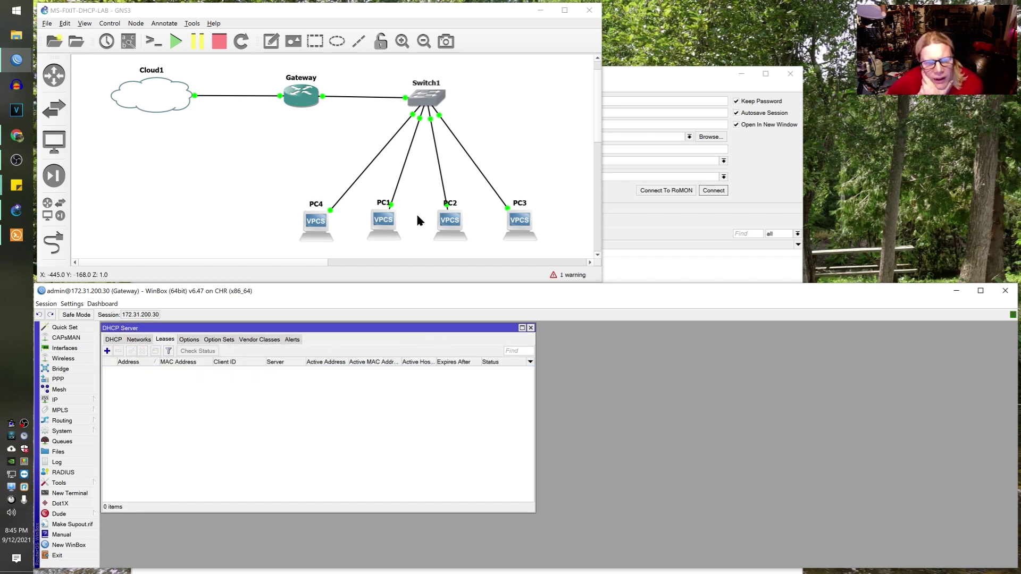
double_click(310, 223)
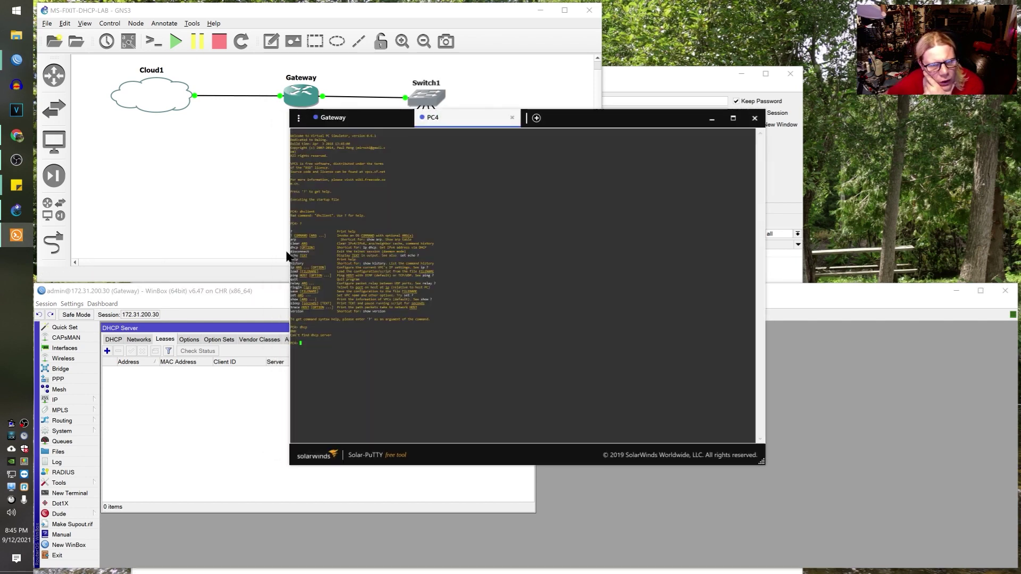
type("dhcp")
key("Return")
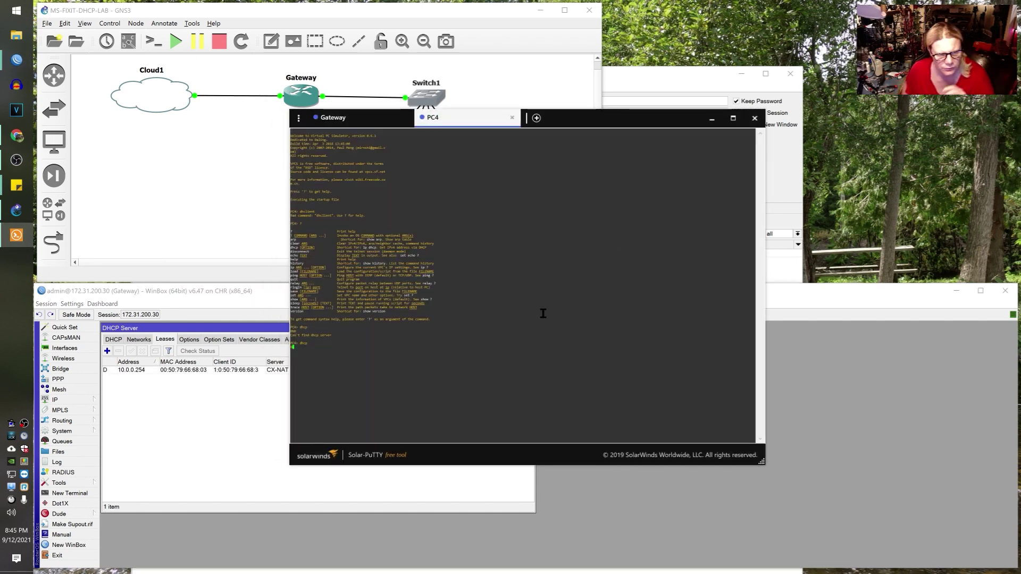
left_click_drag(546, 121, 793, 40)
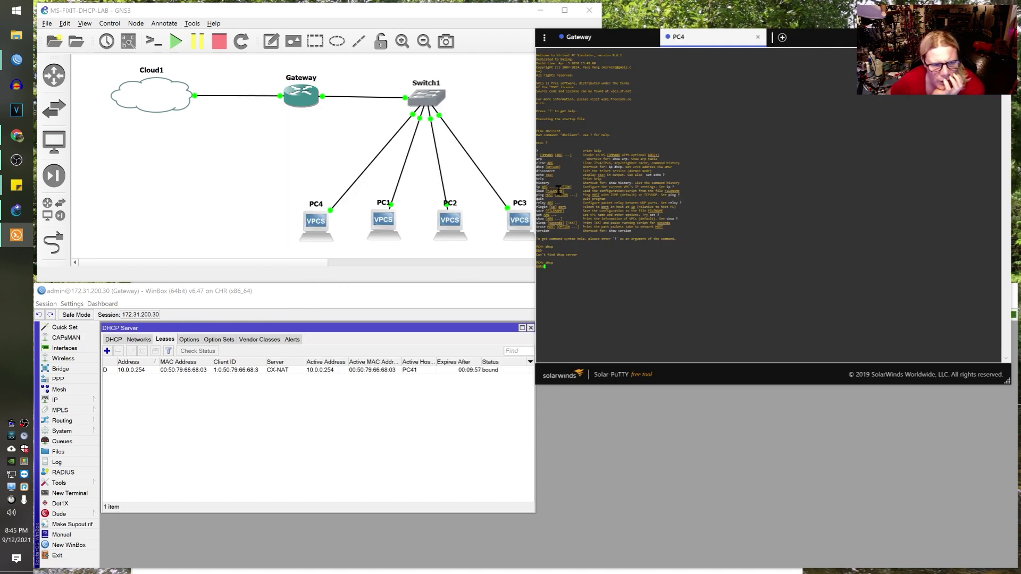
Open consoles for PC1 and PC3, run dhcp, then check PC41's 10.0.0.254 lease in WinBox.
right_click(386, 224)
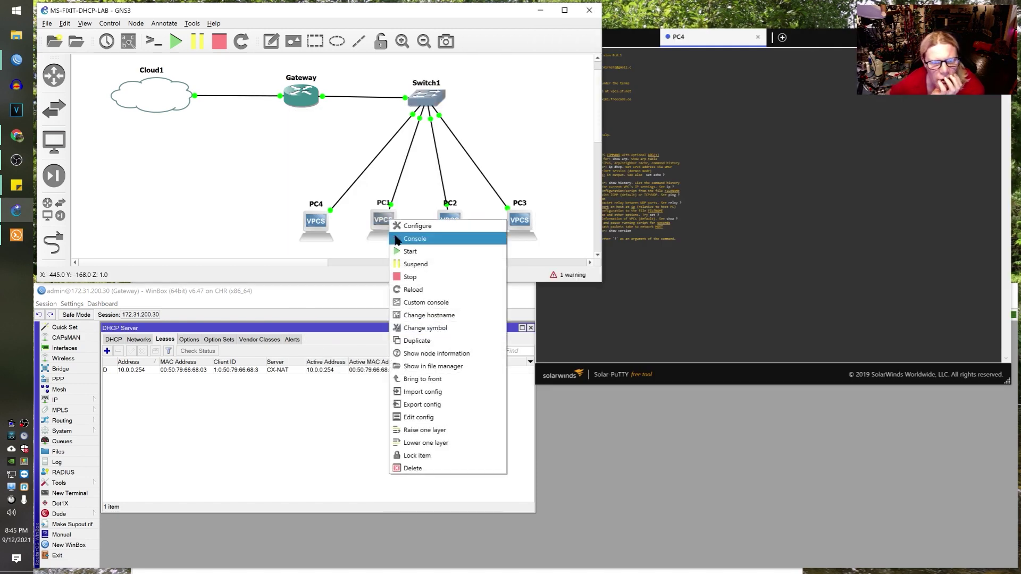
left_click(412, 242)
right_click(523, 227)
left_click(553, 243)
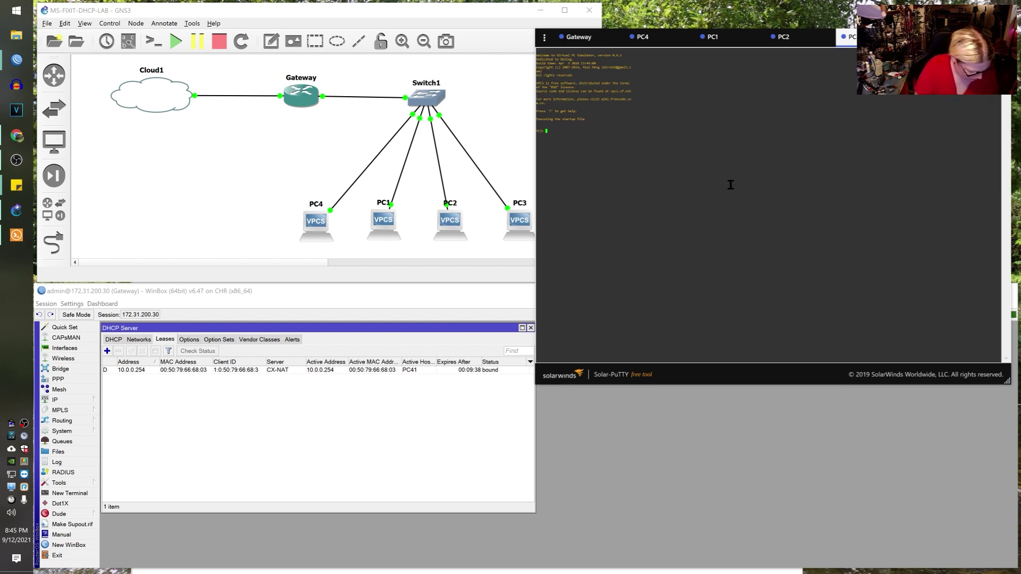
left_click(796, 41)
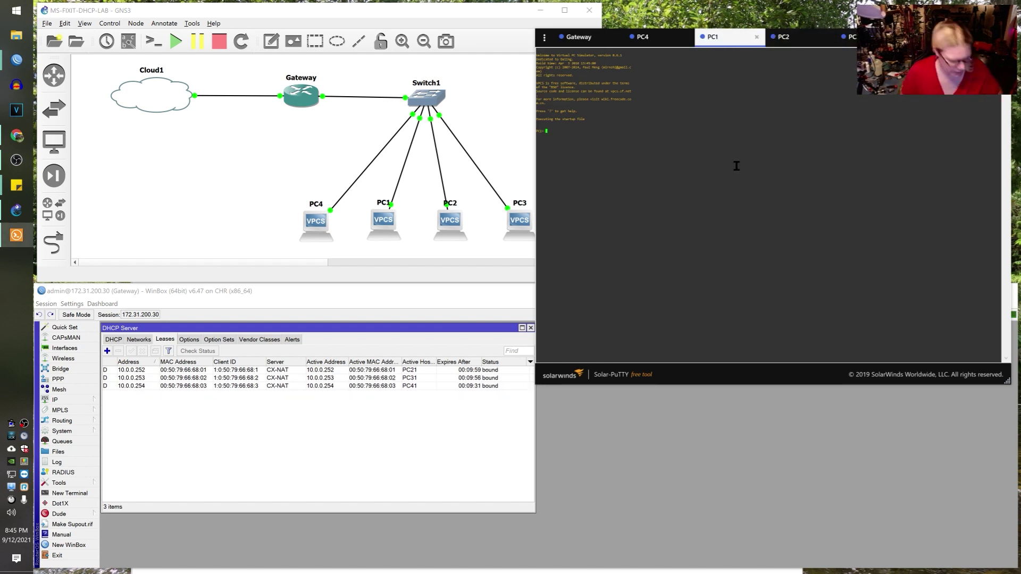
type("dhcp")
key("Return")
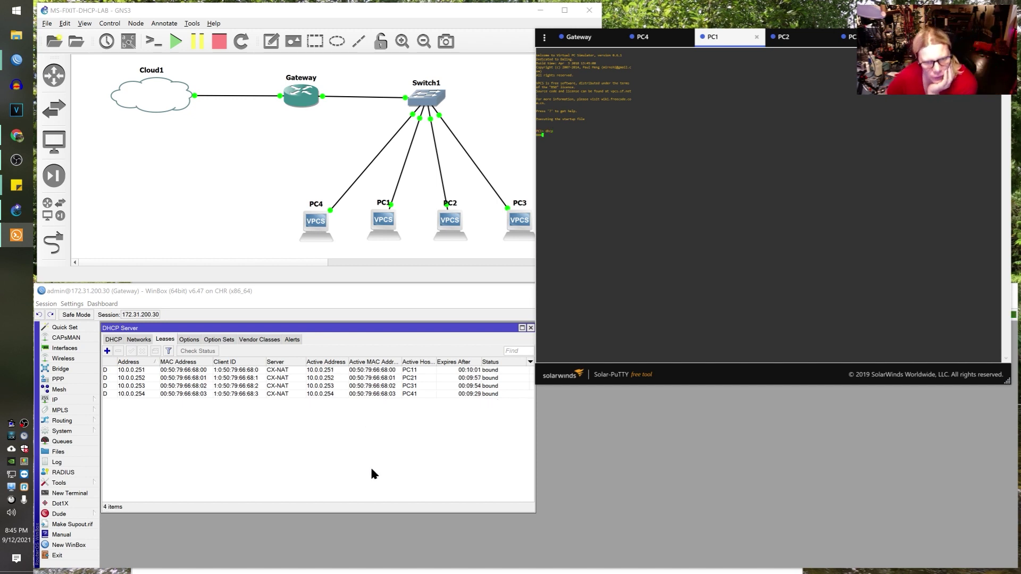
left_click(371, 486)
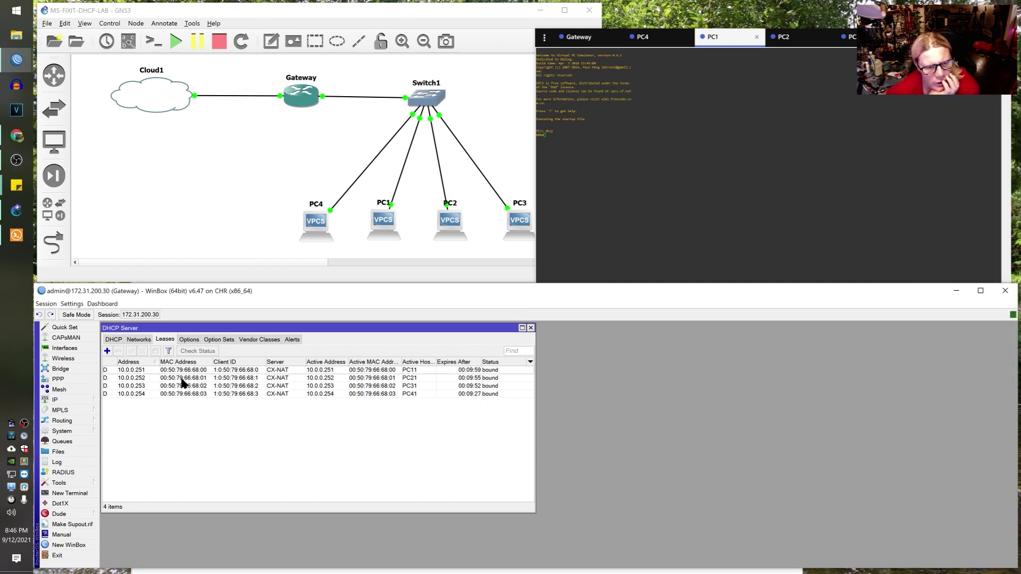
left_click(261, 394)
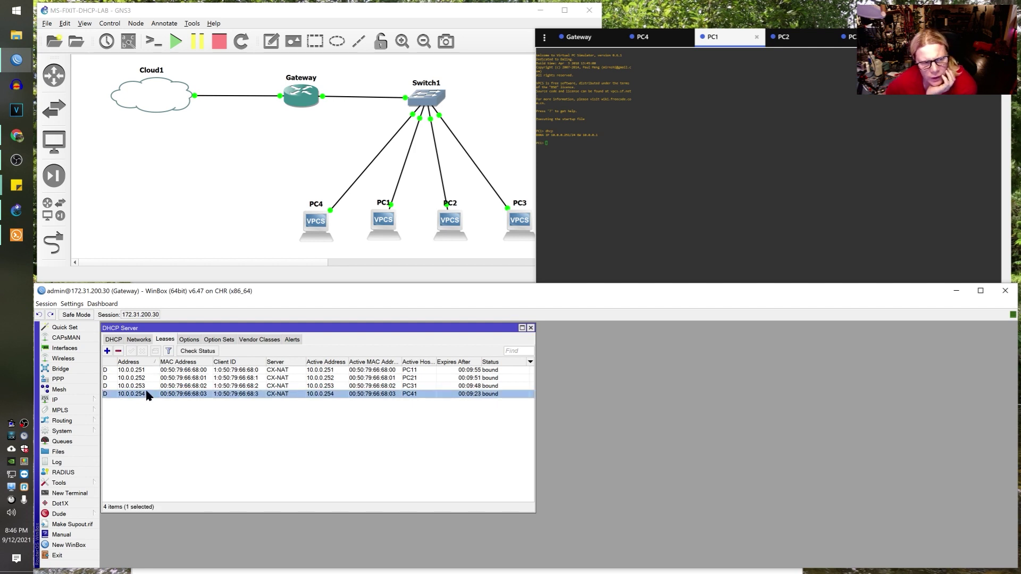
Add IP pool DUD-NFG-OFFLINE with addresses 127.0.0.1-127.0.0.254.
left_click(67, 400)
left_click(154, 464)
left_click(455, 378)
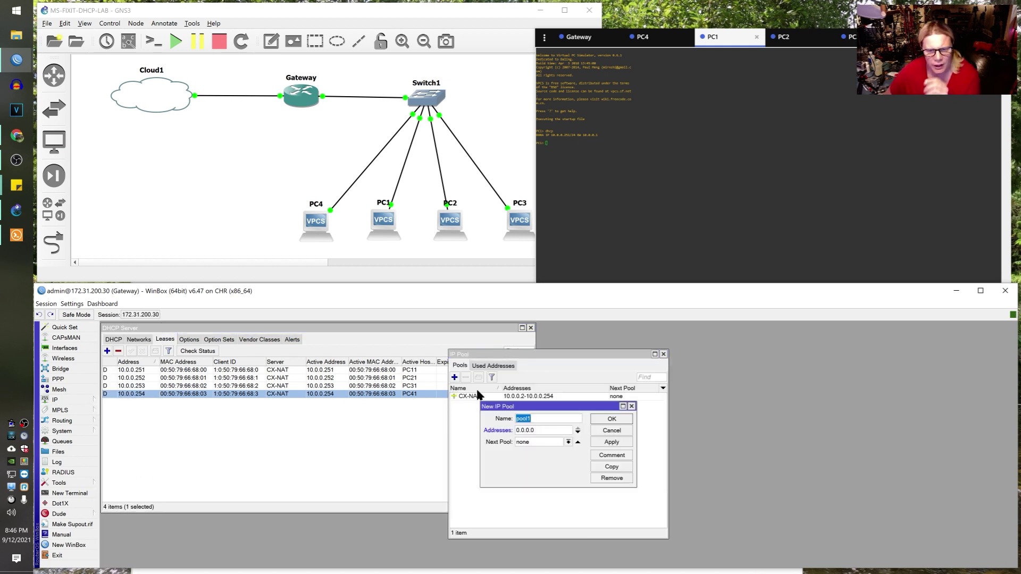
type("DUD-")
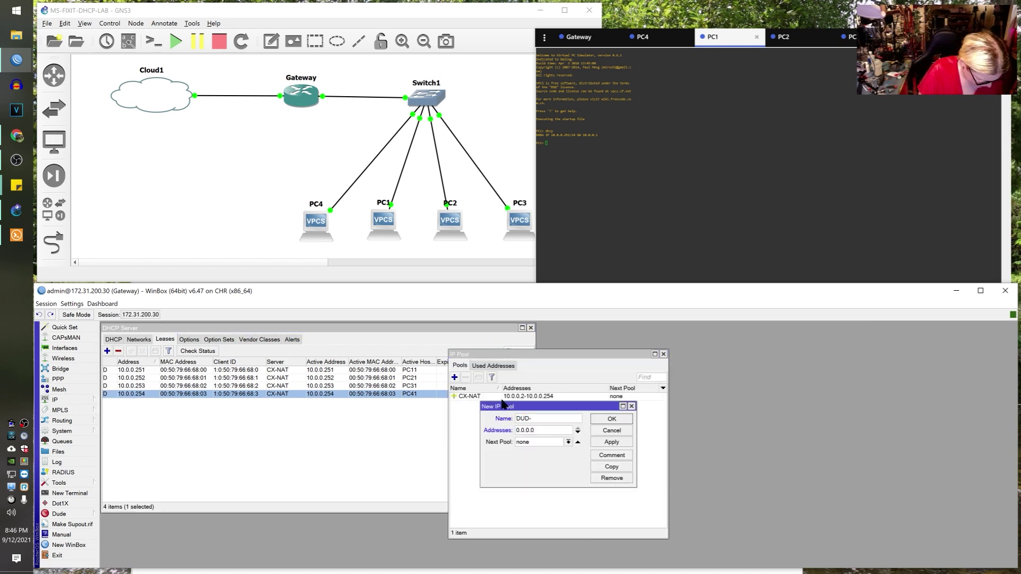
type("NFG-OFFLINE")
key("Tab")
type("127.0.01")
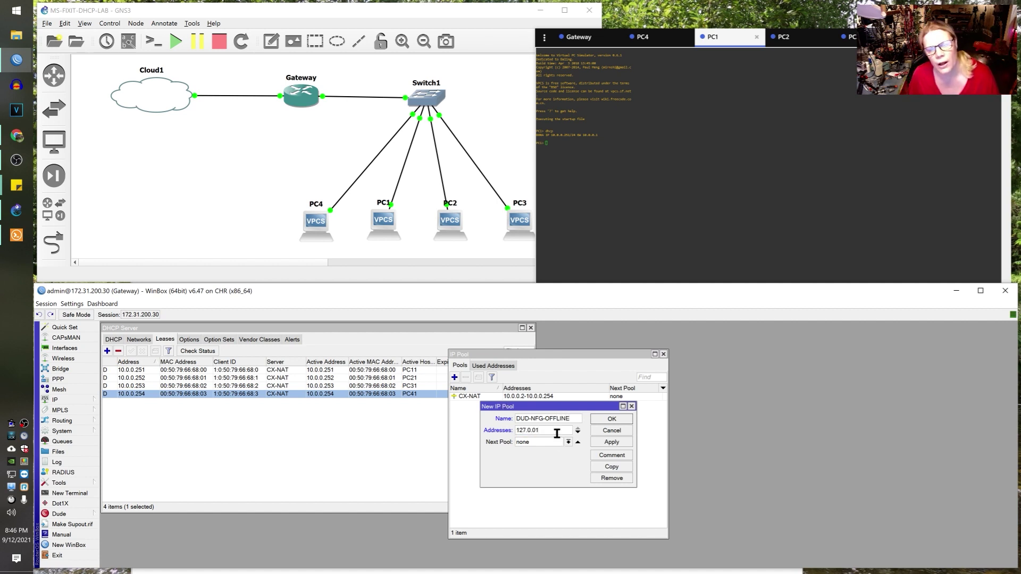
key("BackSpace")
type(".1")
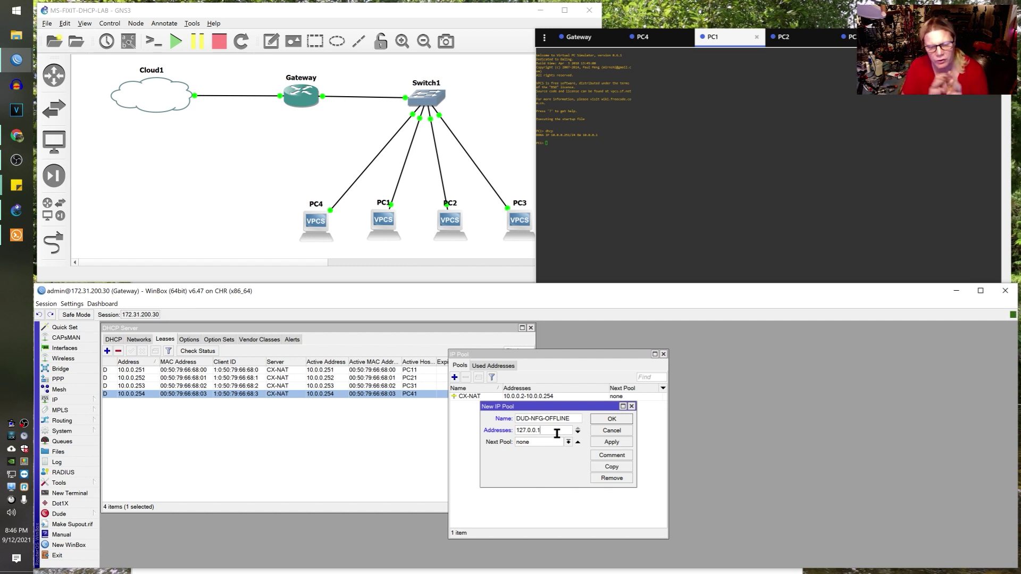
type("-127.0.0.254")
key("Return")
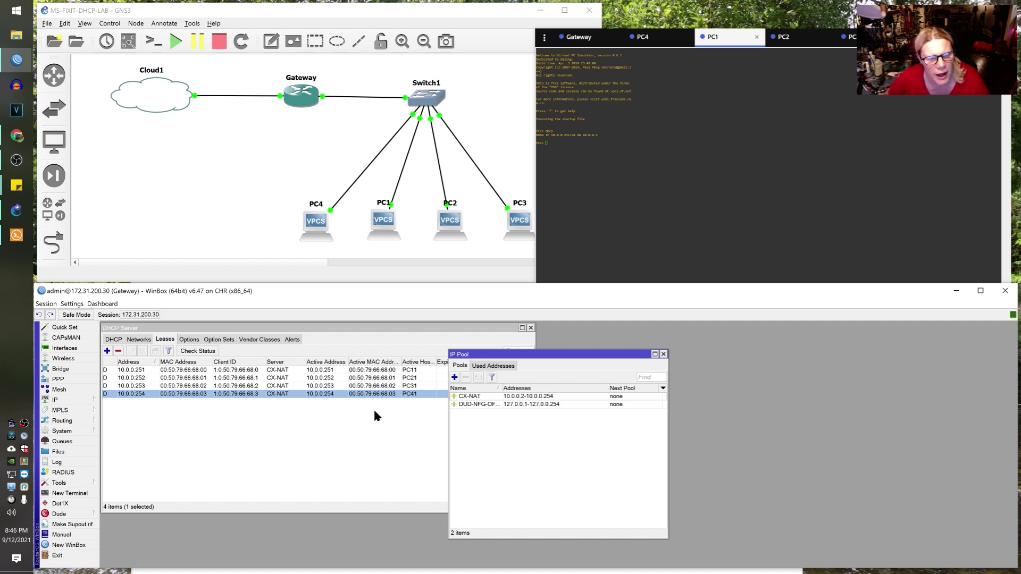
left_click_drag(613, 356, 731, 335)
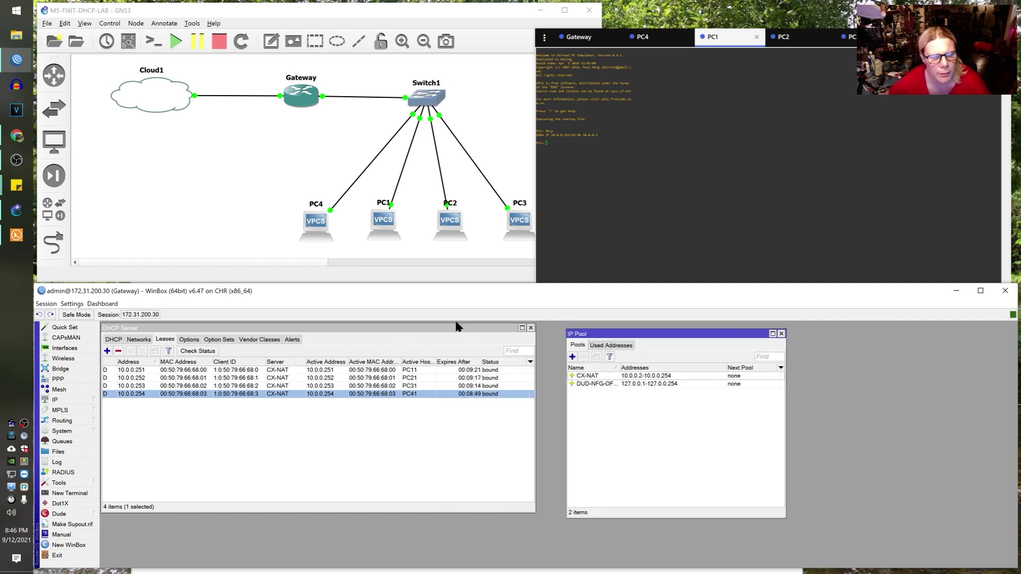
Set the CX-NAT server's Address Pool to DUD-NFG-OFFLINE and return to the emptied leases list.
left_click(118, 341)
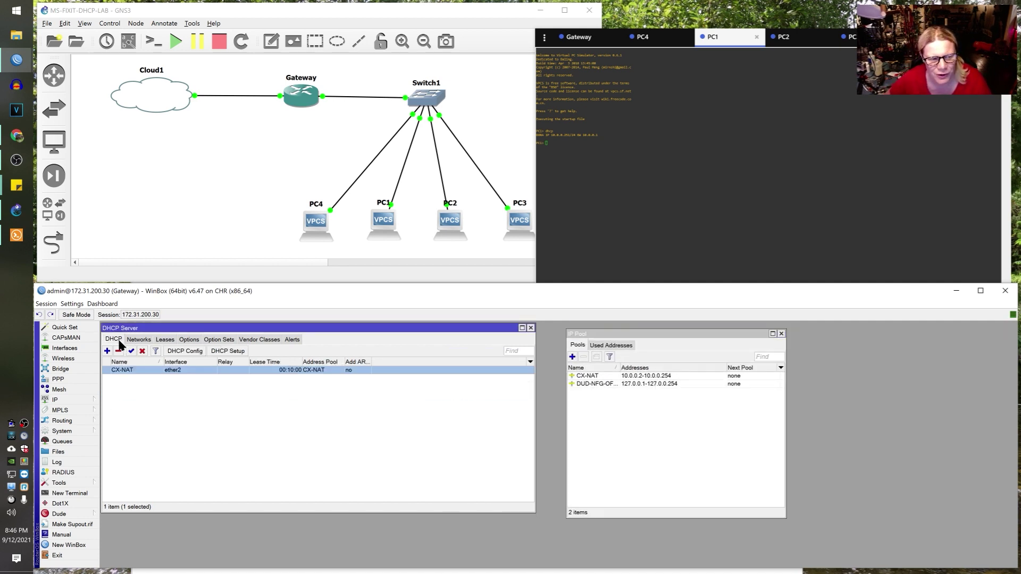
double_click(144, 371)
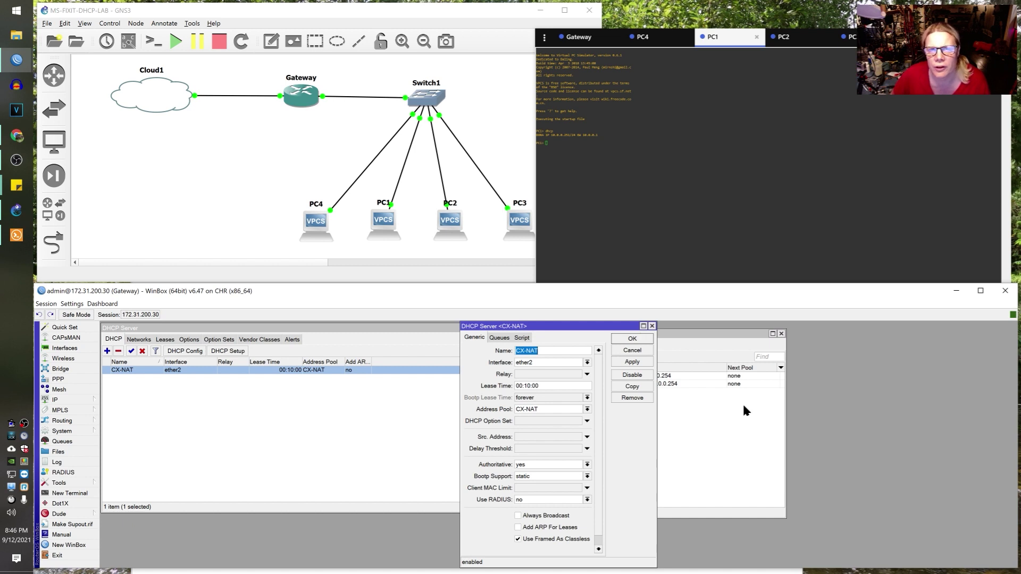
left_click(587, 409)
left_click(571, 425)
left_click(631, 361)
left_click(587, 409)
left_click(630, 428)
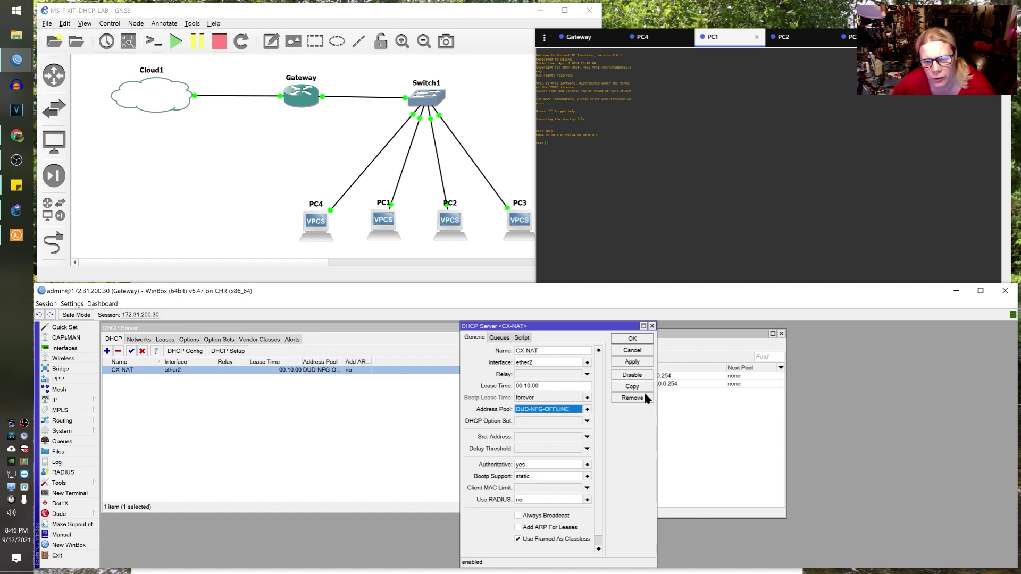
left_click(633, 339)
left_click(168, 340)
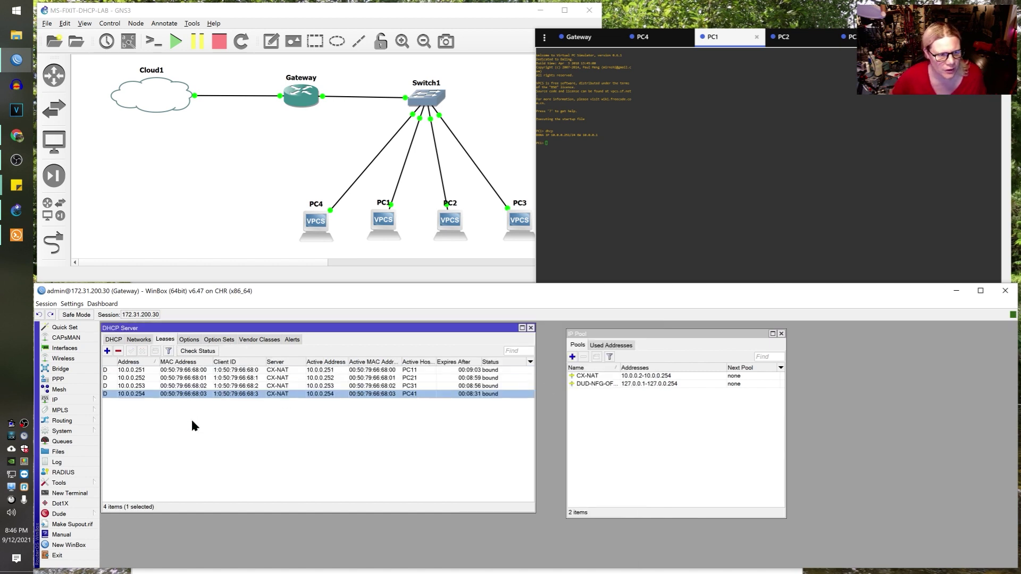
Run dhcp in the PC1 and PC3 consoles, checking the router and PC4 tabs in between.
left_click(651, 207)
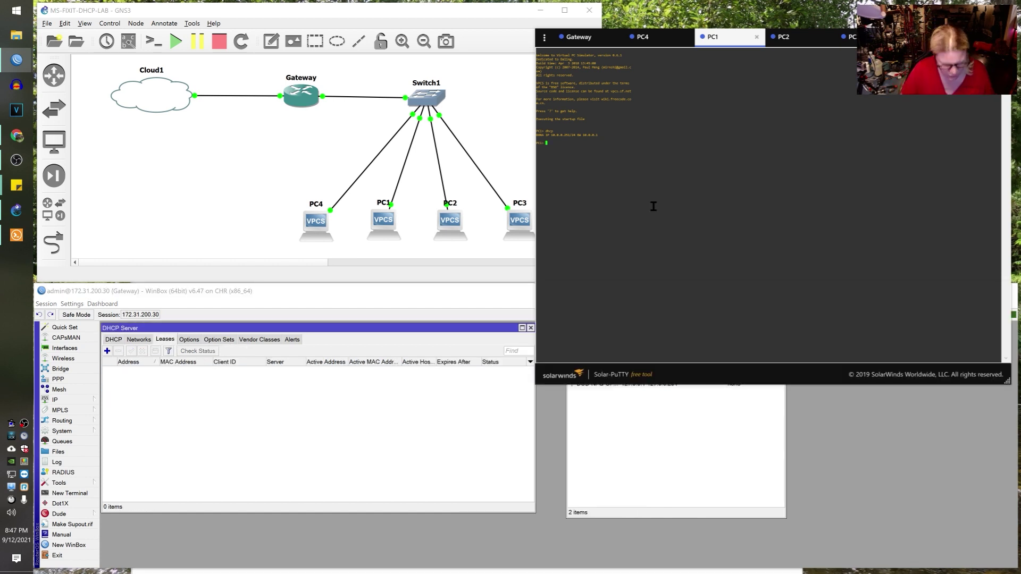
type("dhcp")
key("Return")
left_click_drag(733, 38, 687, 43)
left_click(530, 38)
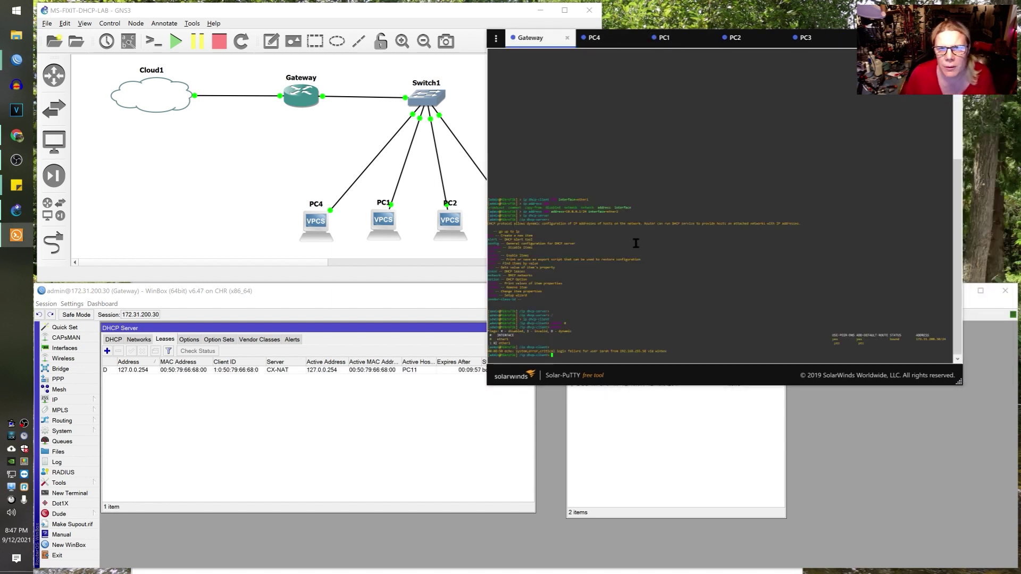
left_click(595, 38)
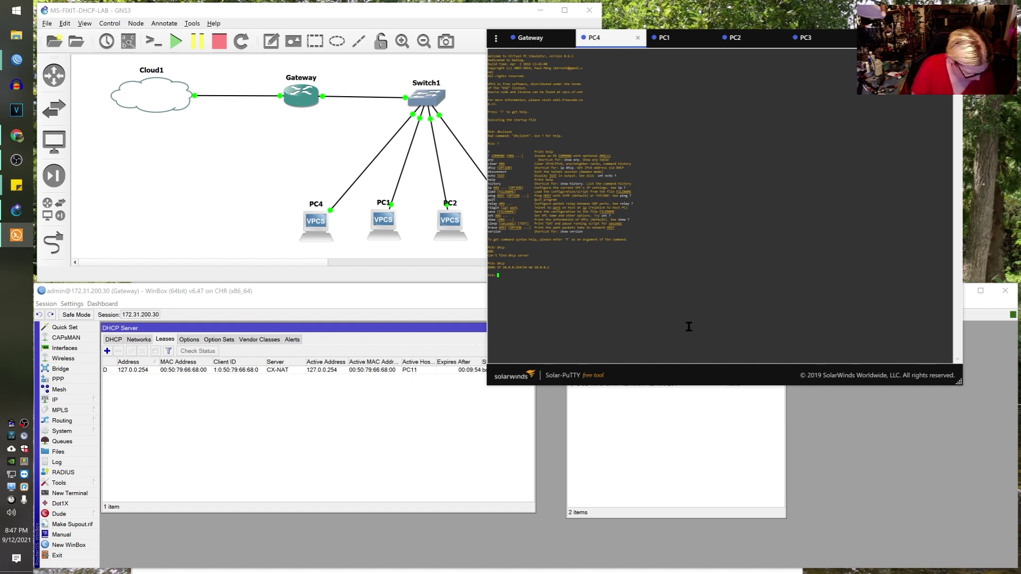
left_click(804, 37)
type("dhcp")
key("Return")
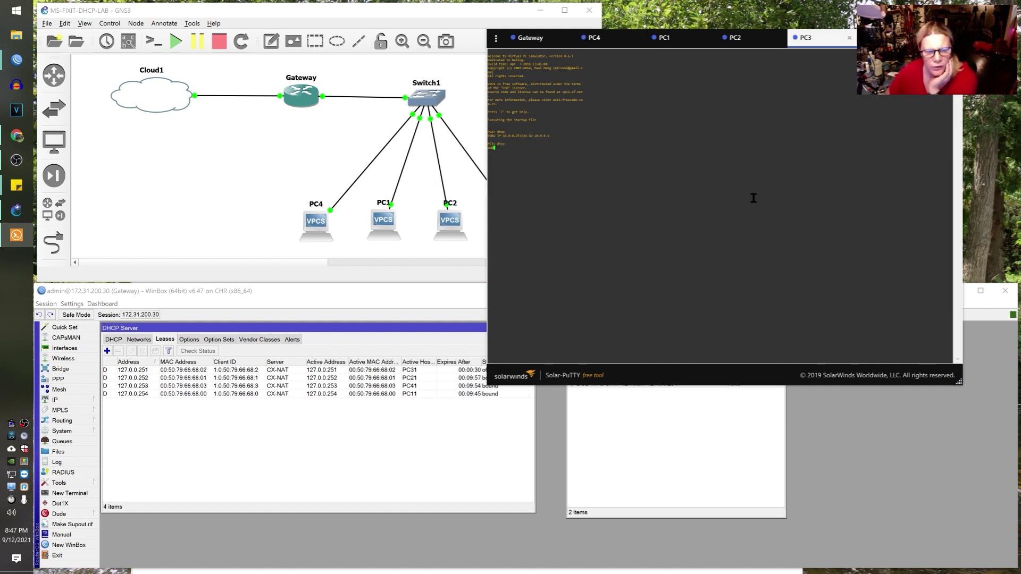
Shrink the IP Pool window and open IP > Addresses showing 10.0.0.1/24 and 172.31.200.30/24.
left_click(384, 405)
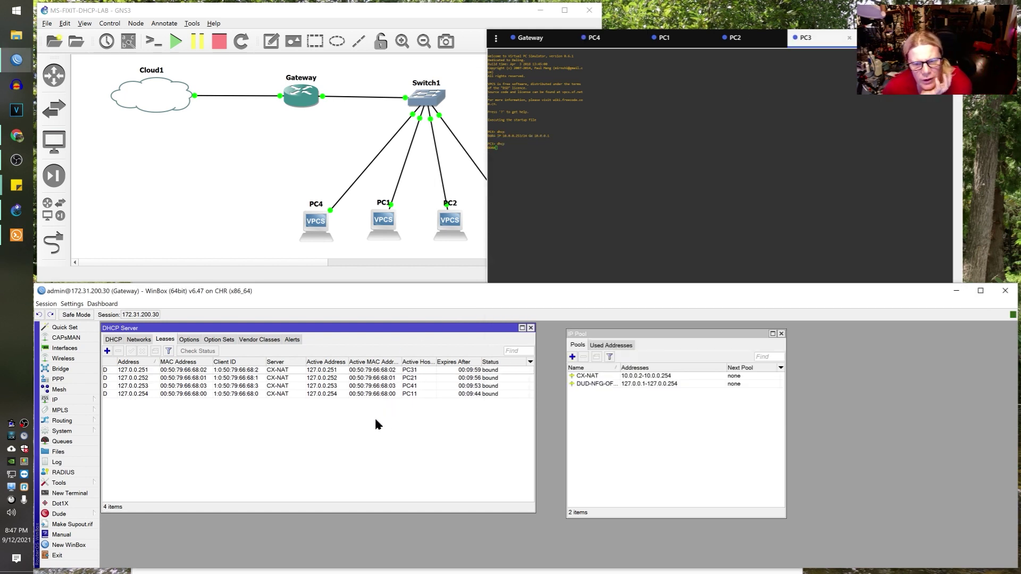
left_click_drag(679, 337, 652, 332)
left_click_drag(605, 512, 604, 402)
left_click(50, 399)
left_click(132, 341)
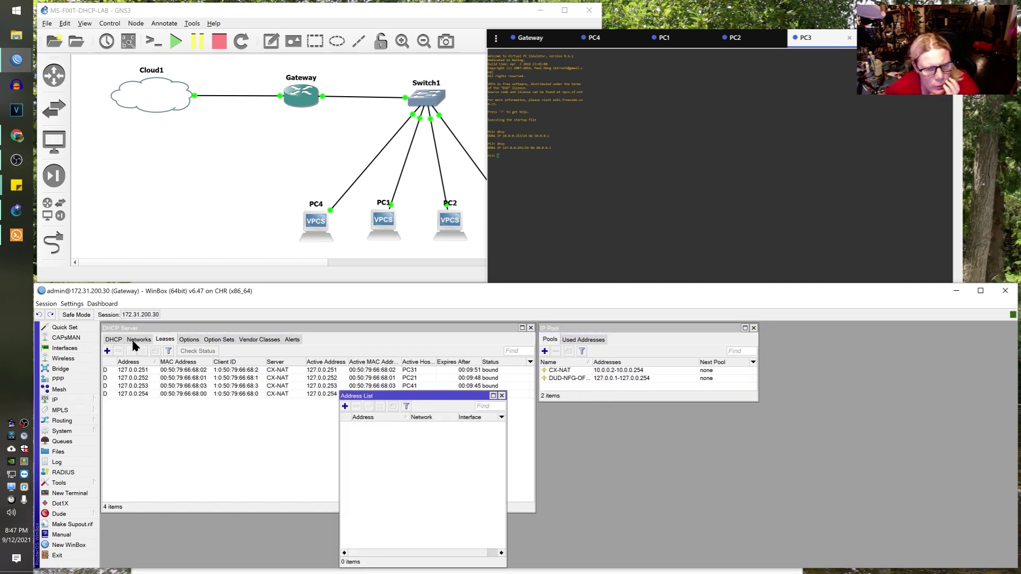
left_click_drag(450, 393, 893, 327)
left_click(809, 357)
left_click(811, 365)
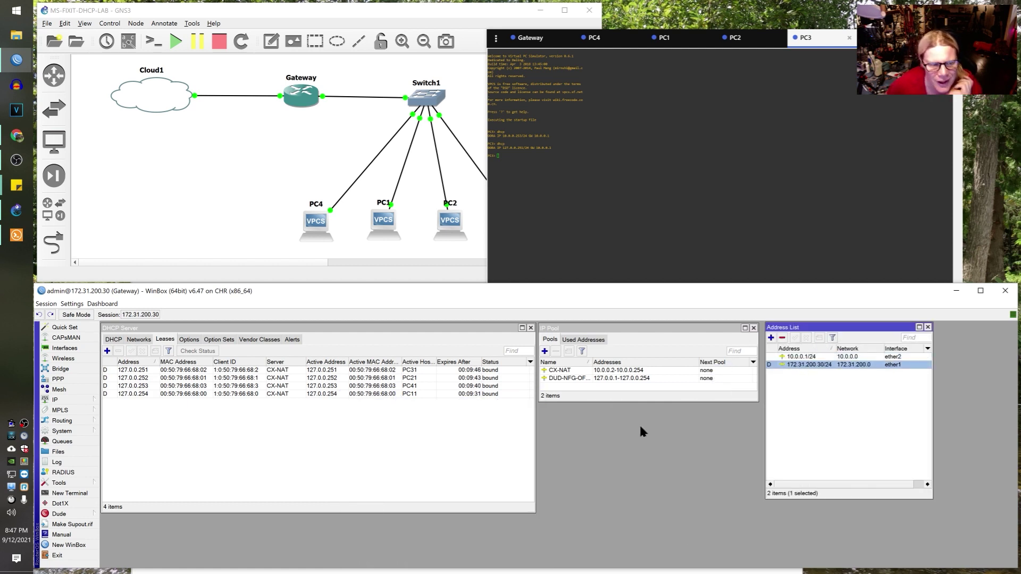
Make the 127.0.0.251 lease static and comment it PC4.
double_click(183, 370)
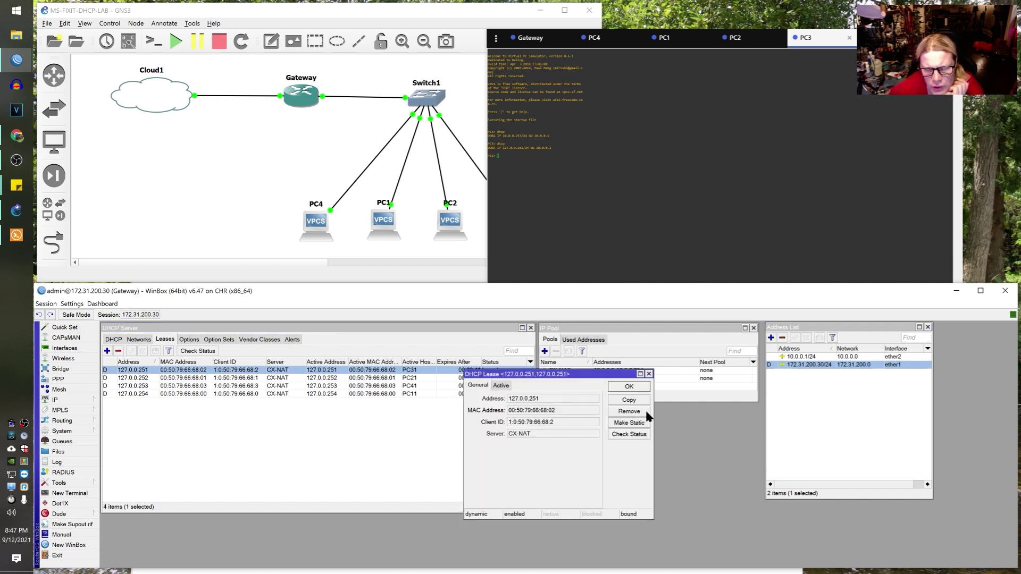
left_click(627, 423)
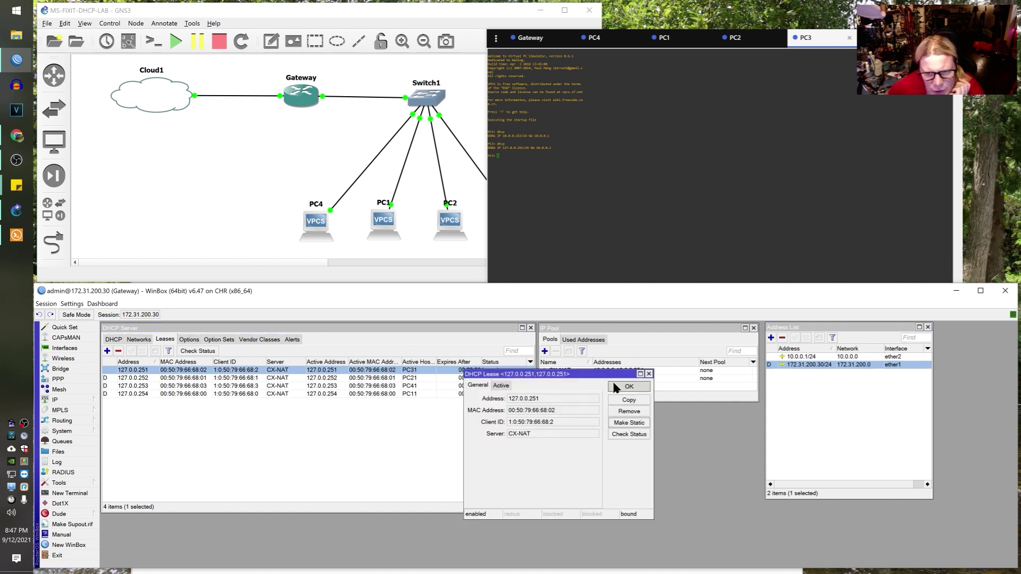
left_click(628, 386)
right_click(144, 370)
left_click(160, 395)
type("PC4")
left_click(601, 436)
Set the lease's Address to the CX-NAT pool and Rate Limit to 10M/50M.
double_click(284, 378)
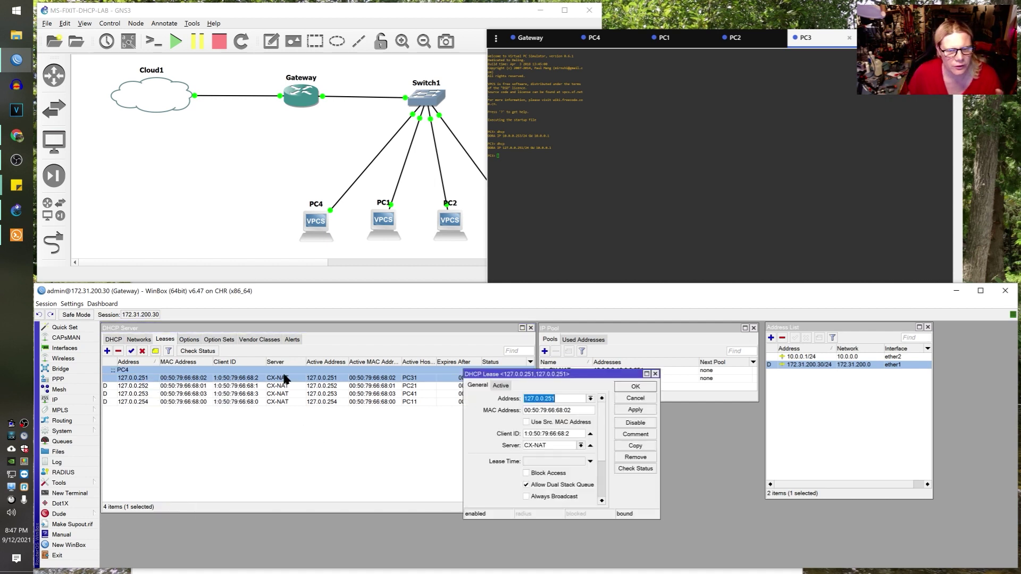
left_click(591, 399)
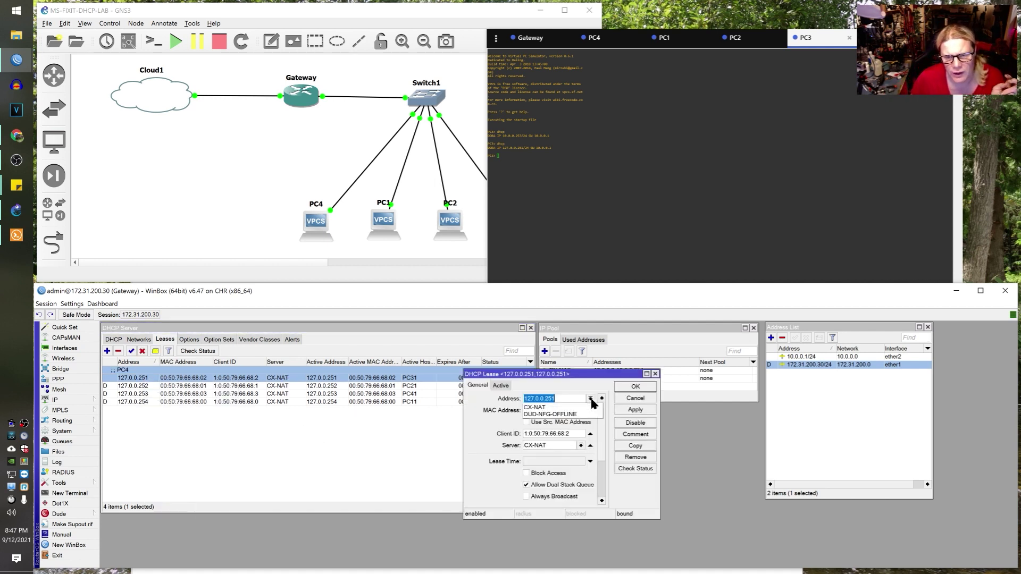
left_click(579, 408)
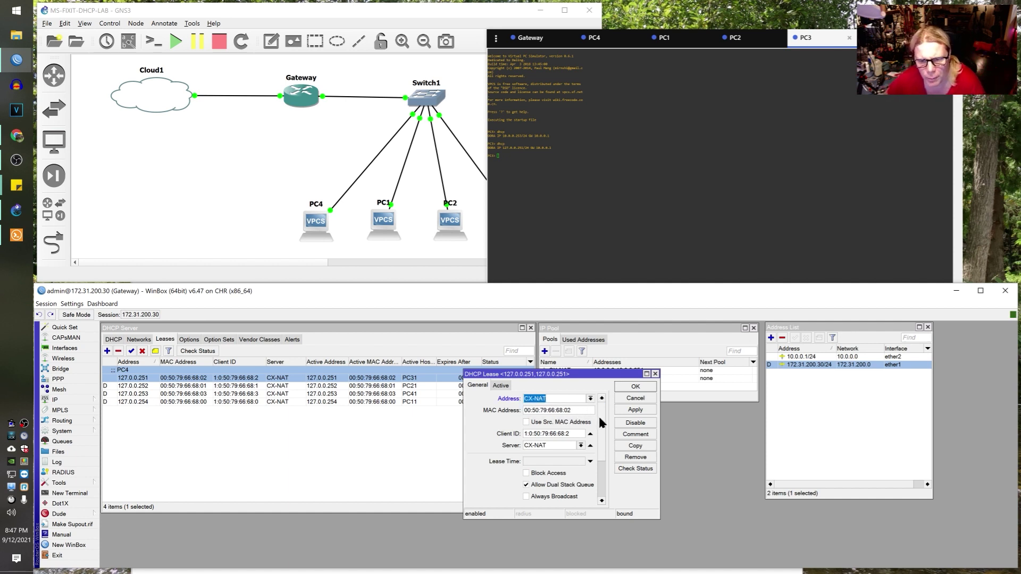
scroll(598, 426, "down", 2)
scroll(598, 434, "down", 3)
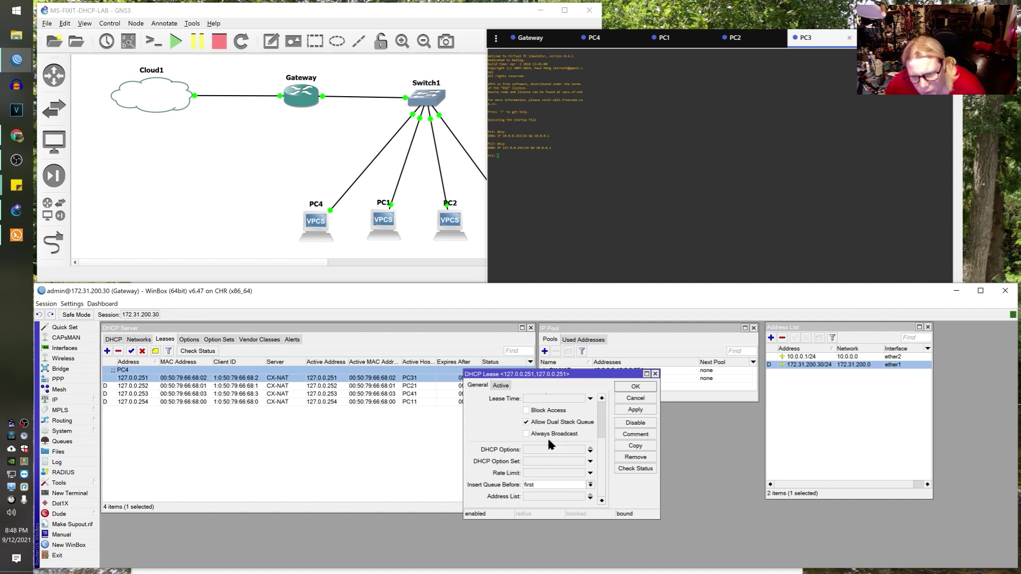
left_click(590, 473)
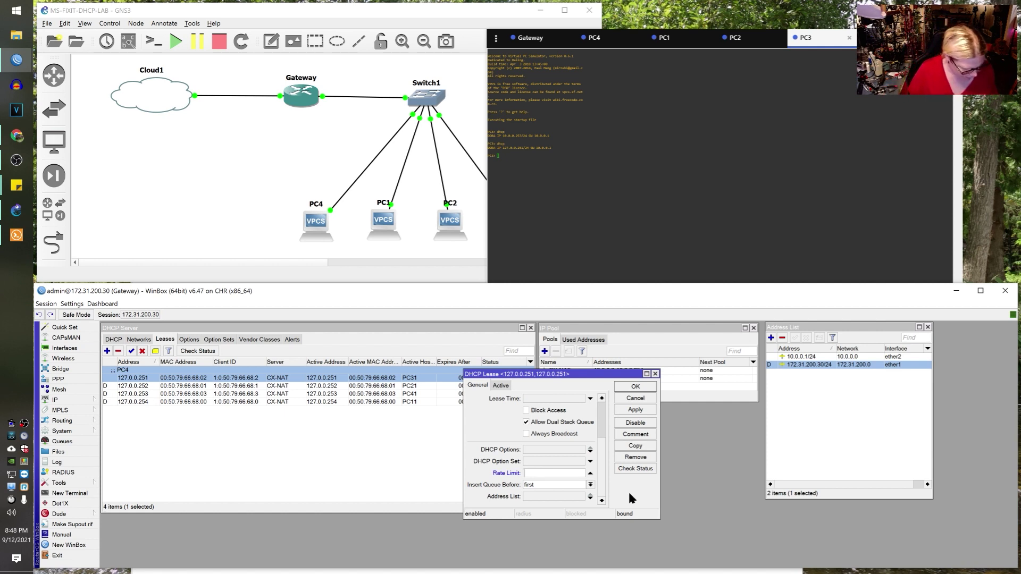
type("10M/50M")
left_click(633, 410)
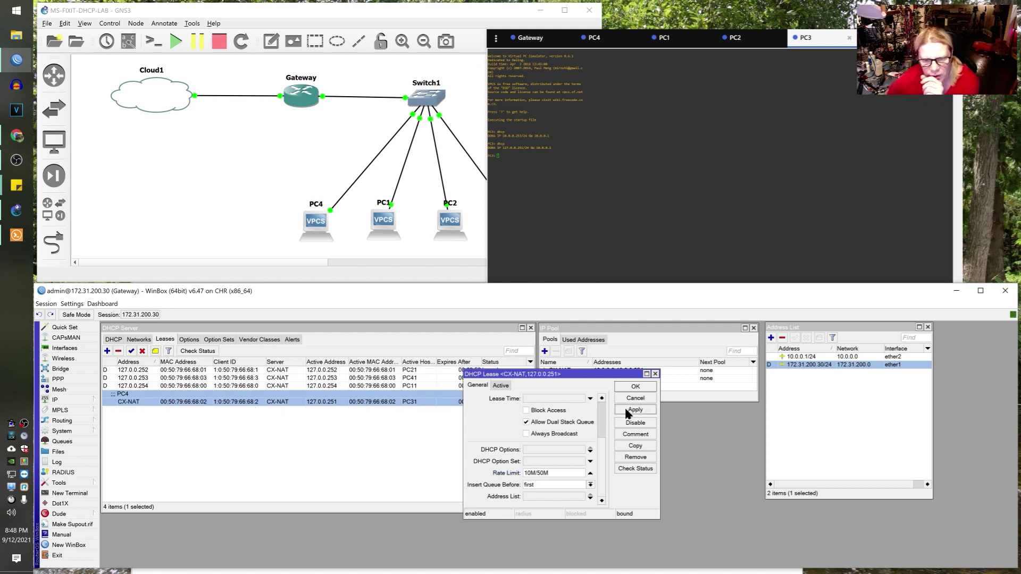
left_click(631, 388)
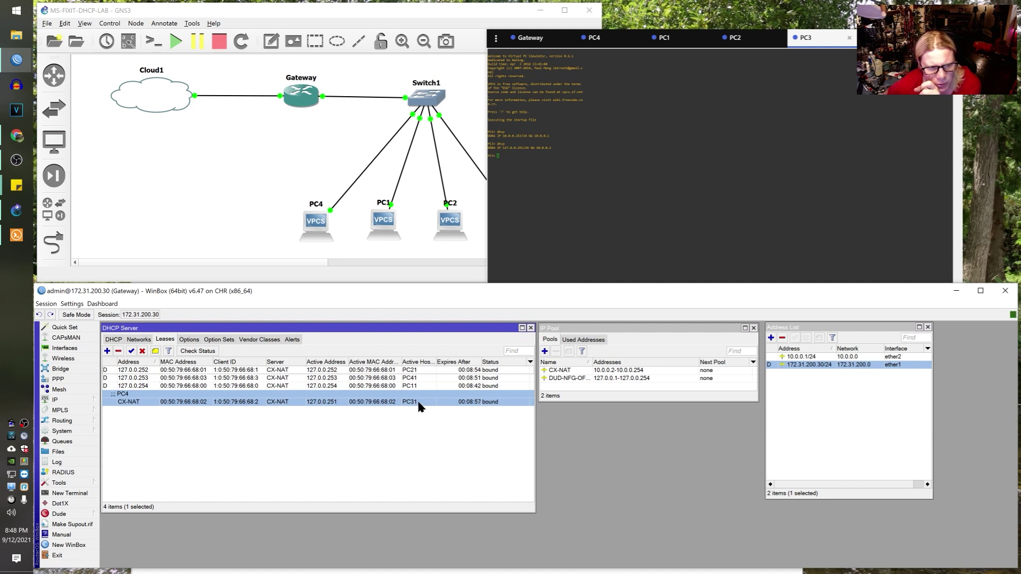
right_click(247, 399)
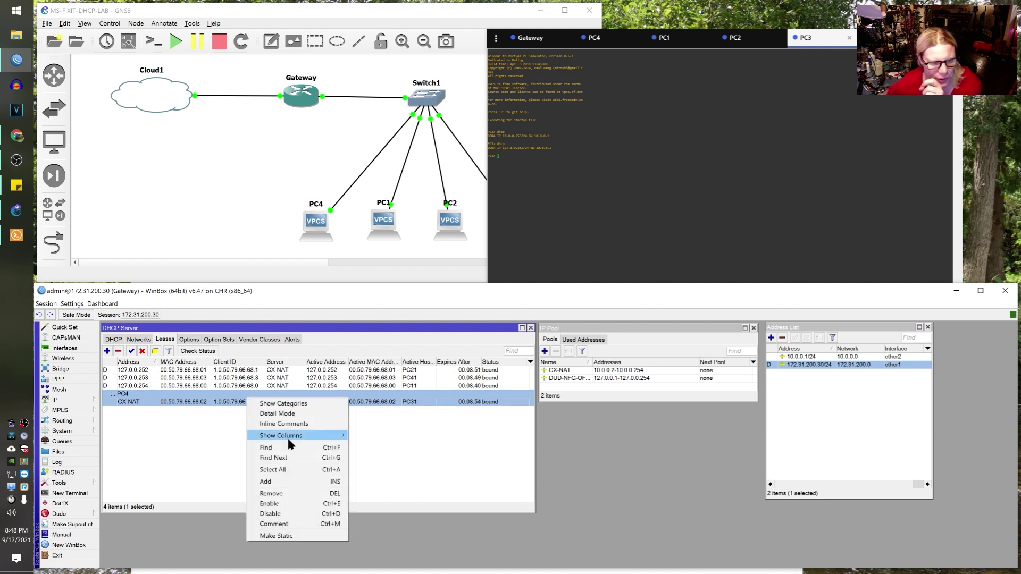
left_click(272, 521)
type("PC3")
left_click(616, 436)
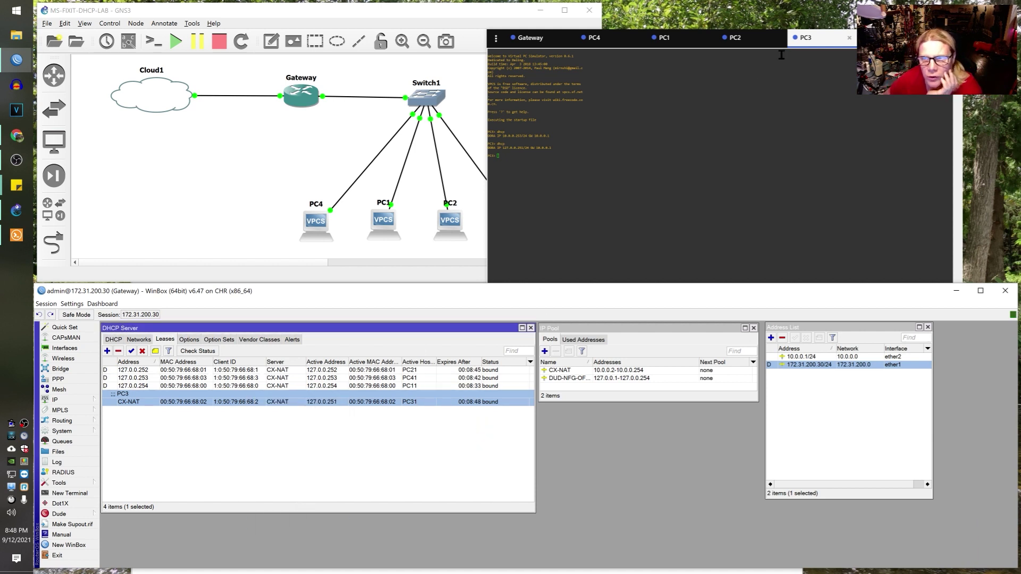
left_click(763, 149)
type("dhcp")
key("Return")
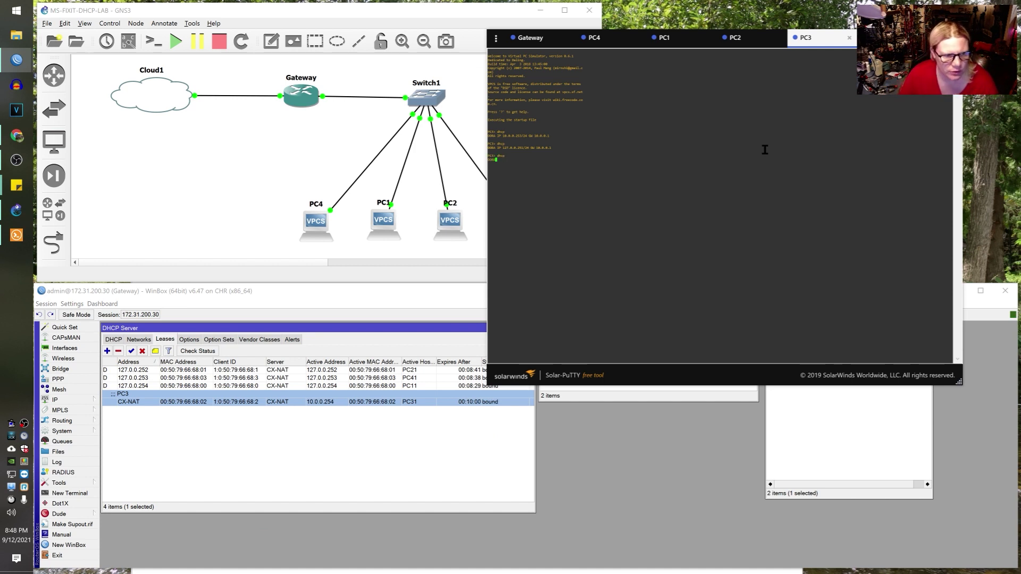
left_click(276, 420)
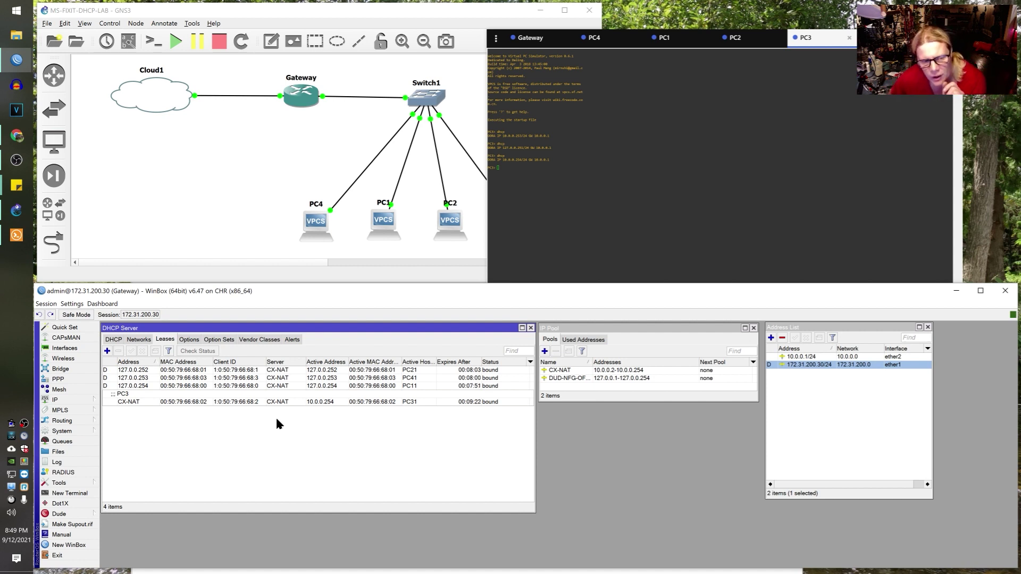
left_click(304, 400)
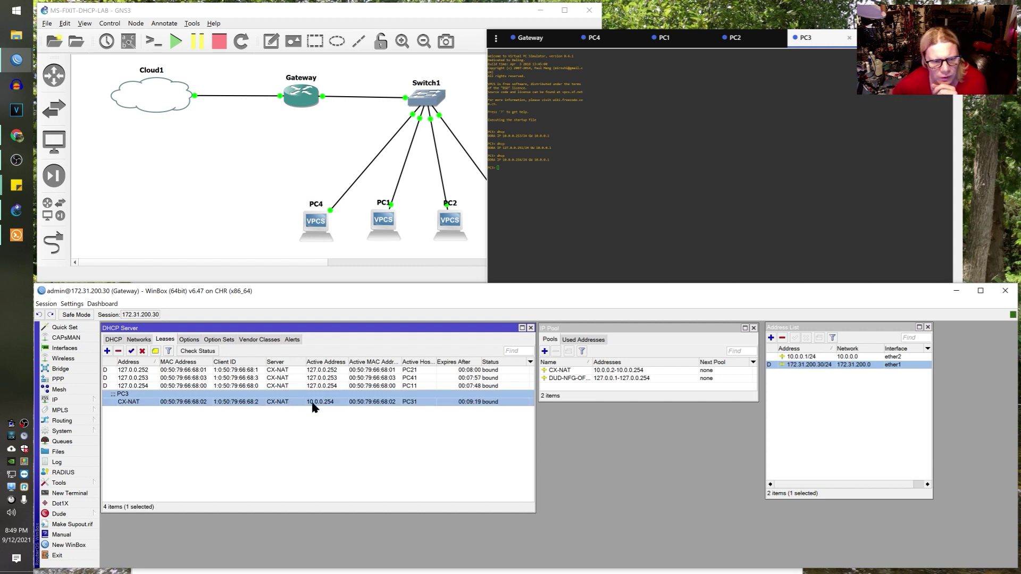
double_click(321, 403)
left_click(577, 411)
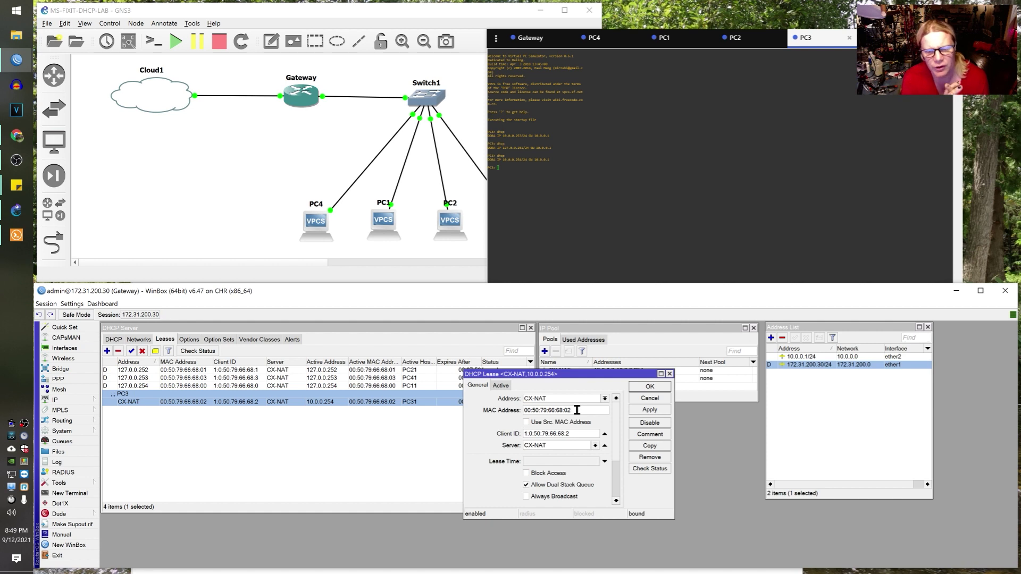
left_click(575, 402)
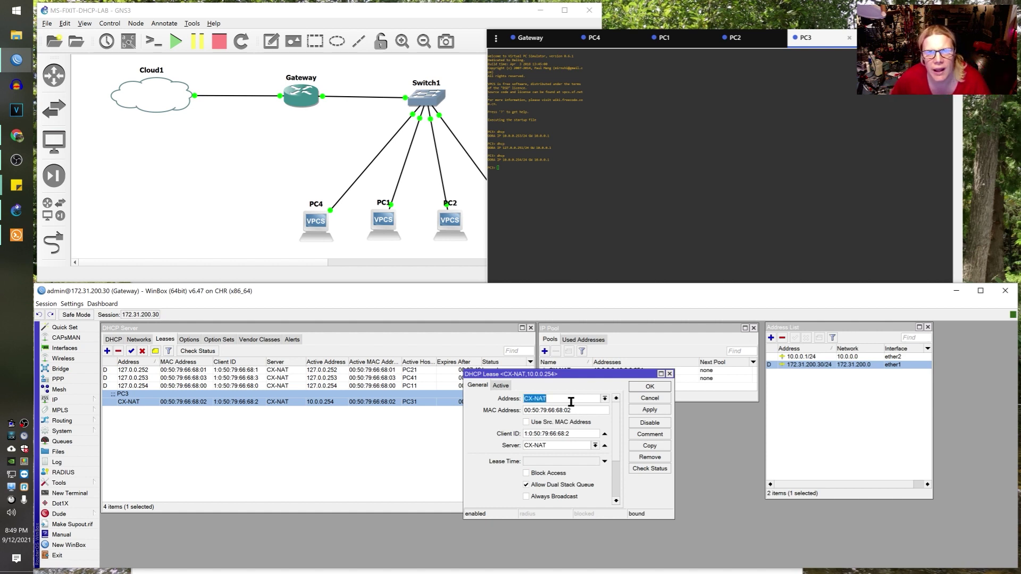
left_click(650, 399)
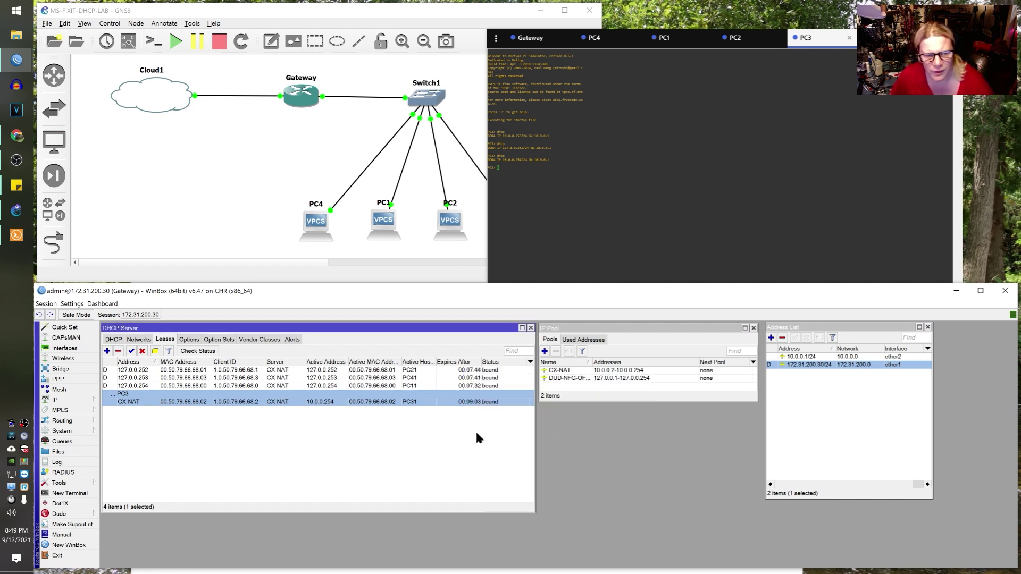
Make the PC21 lease static and comment it PC2.
right_click(410, 370)
left_click(449, 477)
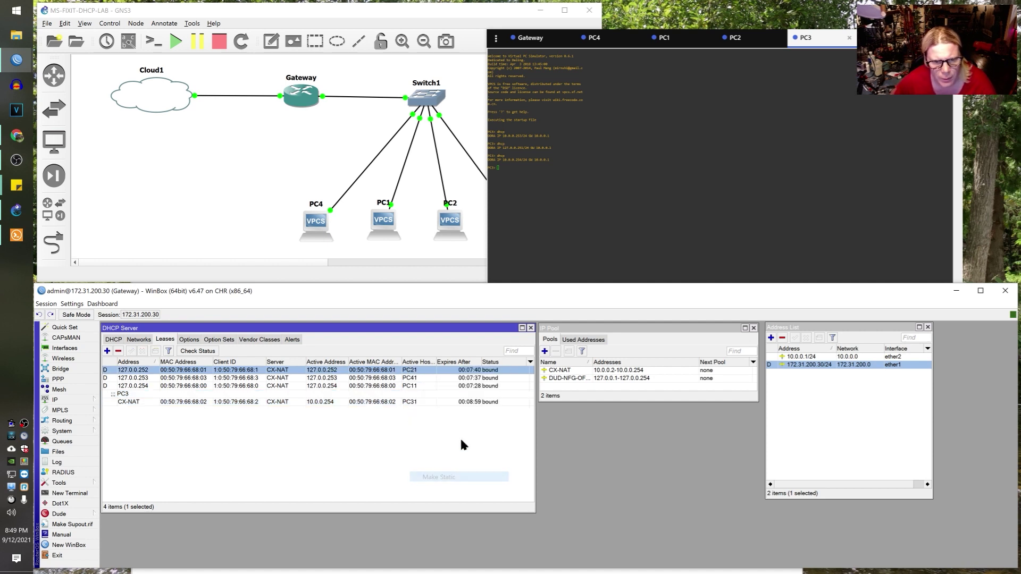
right_click(409, 370)
left_click(455, 495)
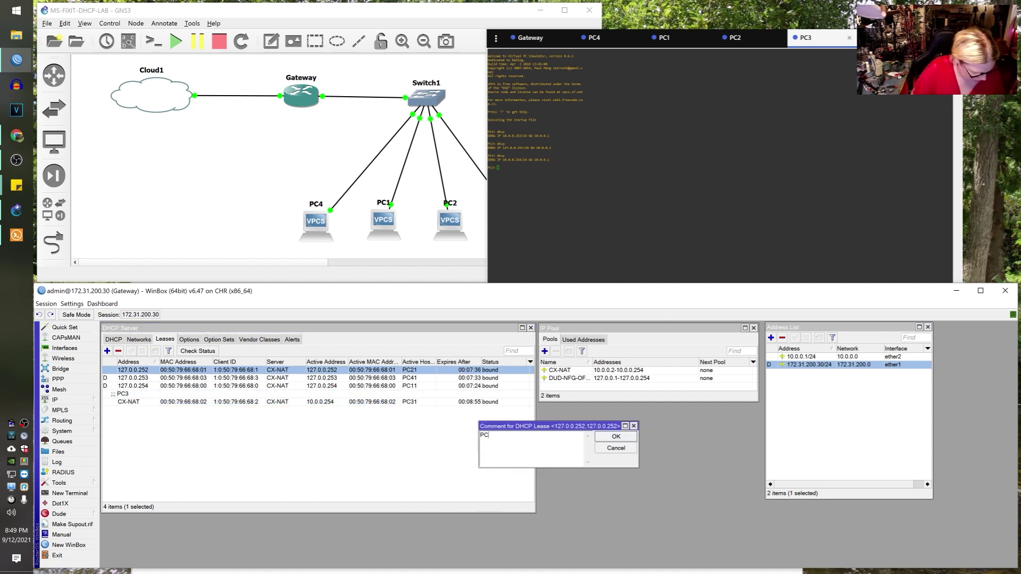
type("PC2")
key("Return")
Set the PC21 lease's Address to CX-NAT and Rate Limit to 25M/100M.
double_click(404, 375)
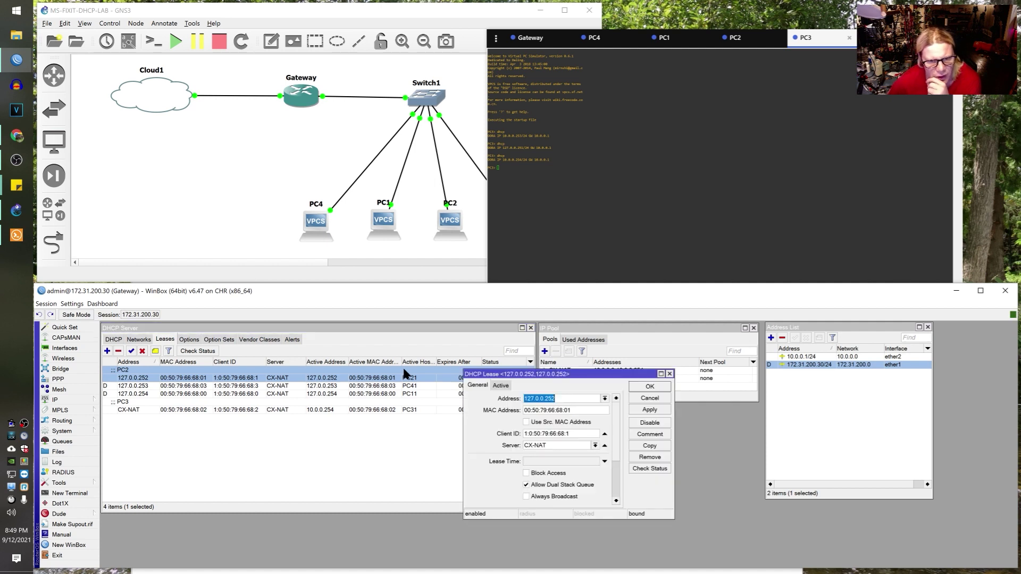
left_click(605, 399)
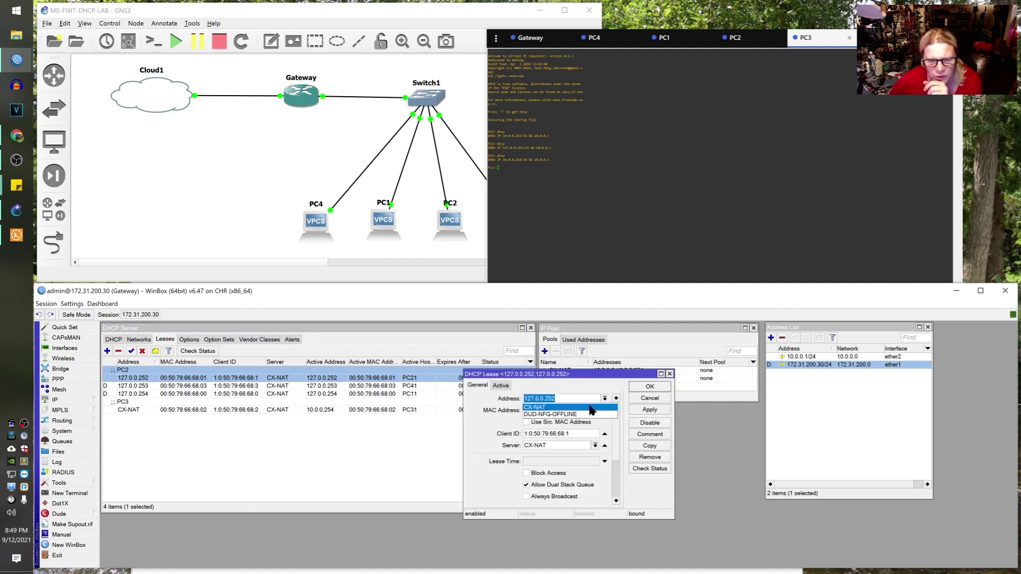
left_click(589, 408)
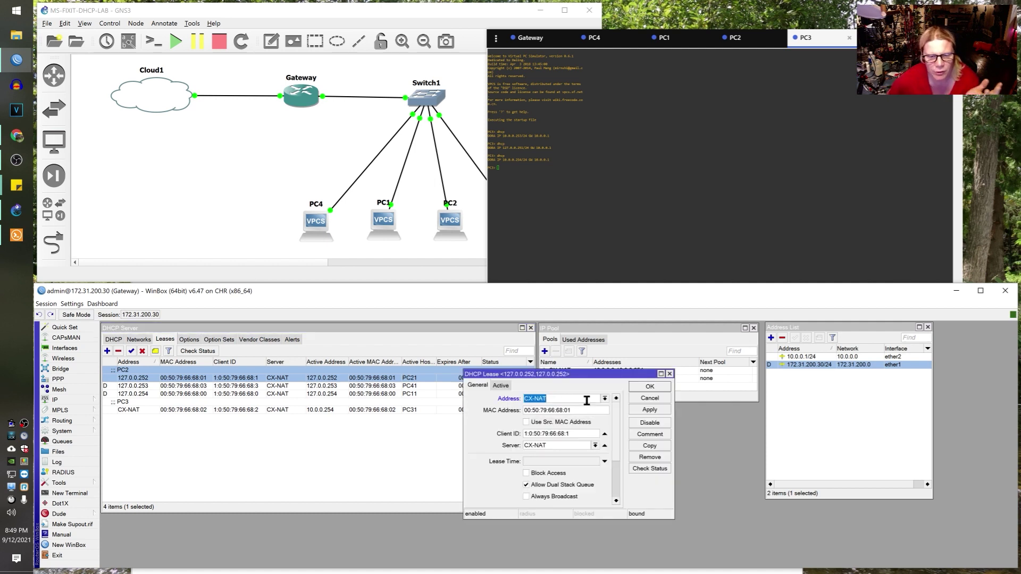
scroll(617, 457, "down", 3)
left_click(561, 473)
type("25M")
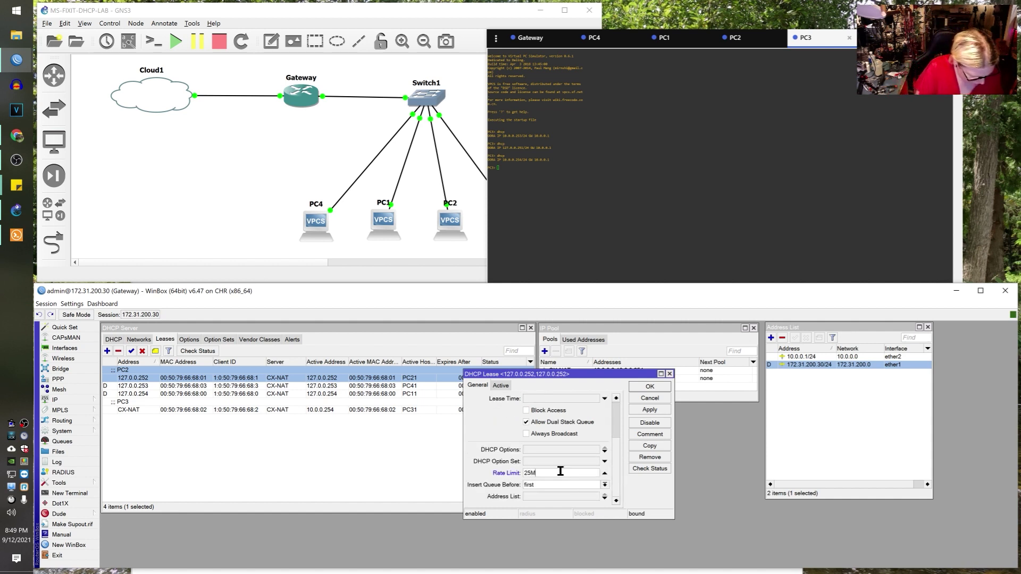
type("/100M")
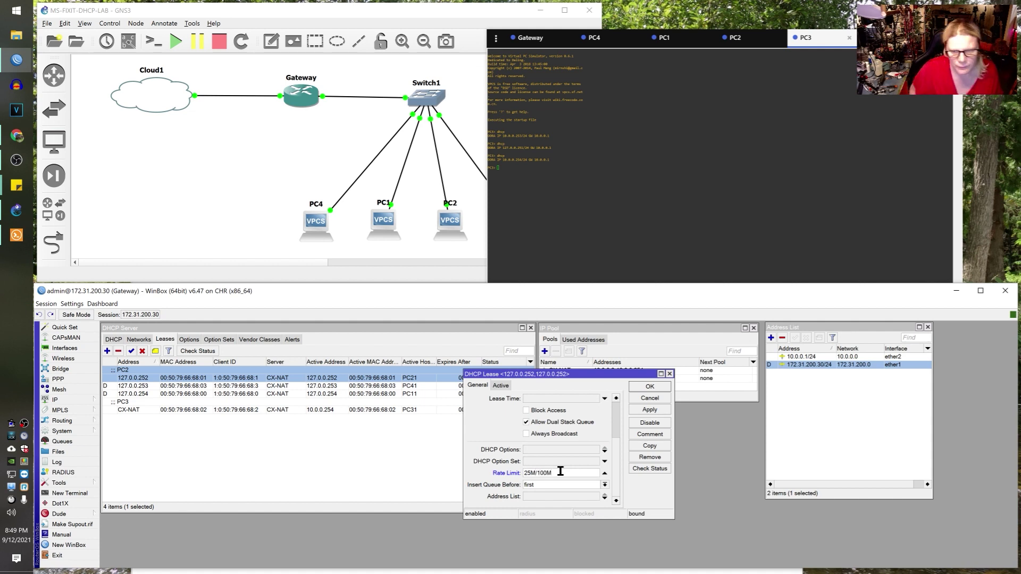
left_click(637, 406)
left_click(632, 387)
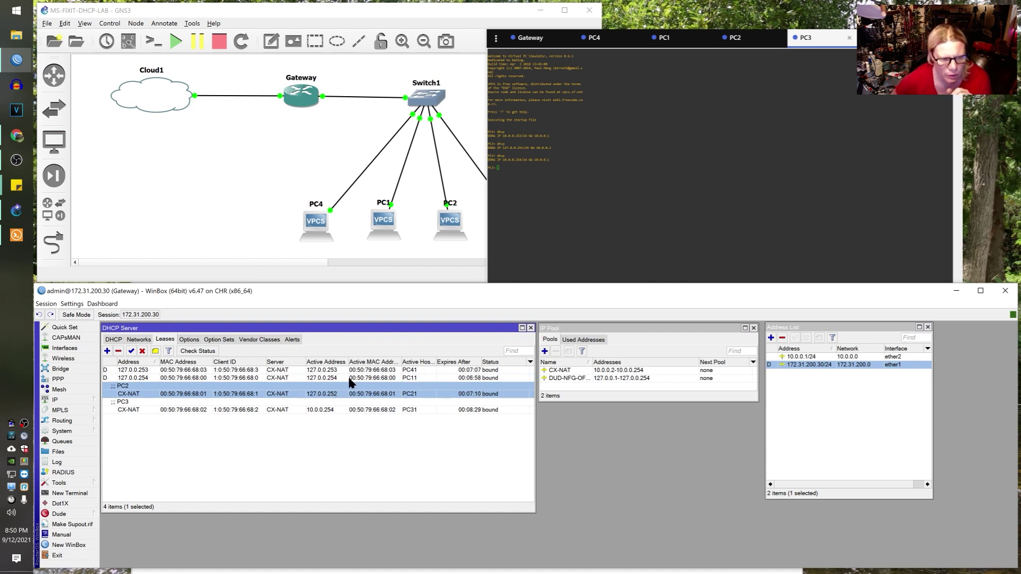
Sort the leases by Address and back, then select the PC2, PC3 and PC2 leases in turn.
left_click(141, 373)
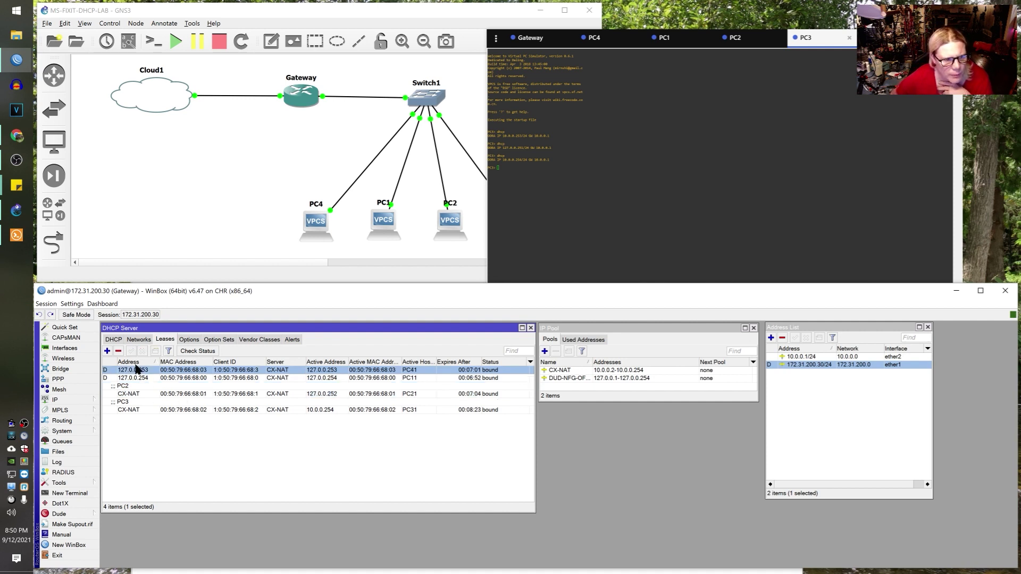
left_click(140, 362)
left_click(141, 363)
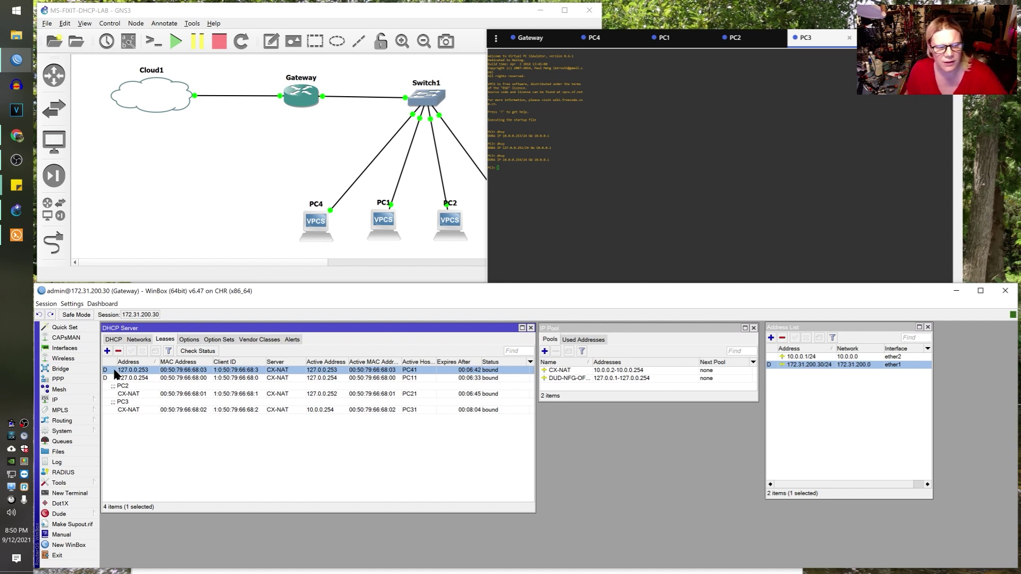
mouse_move(106, 376)
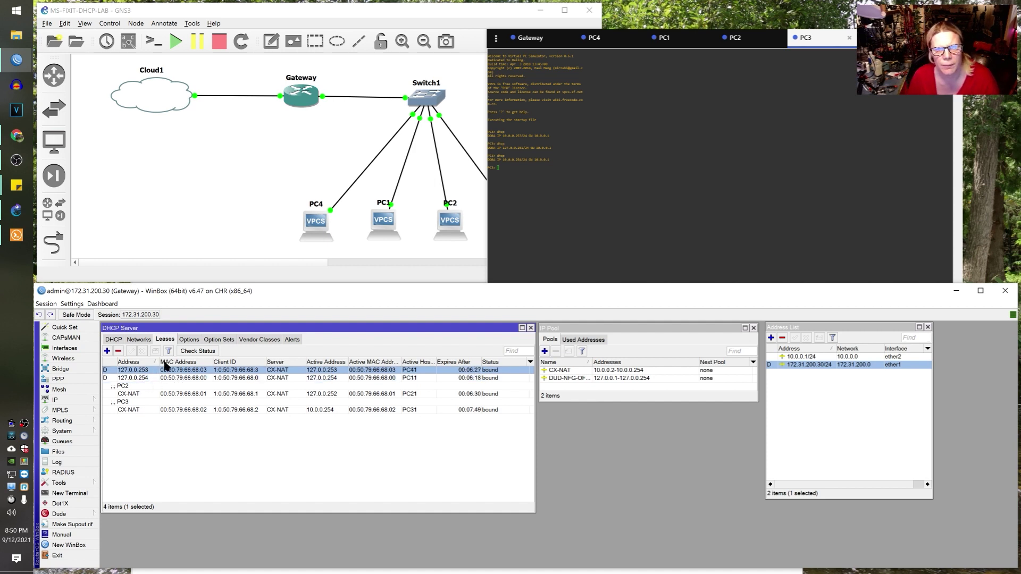
left_click(140, 394)
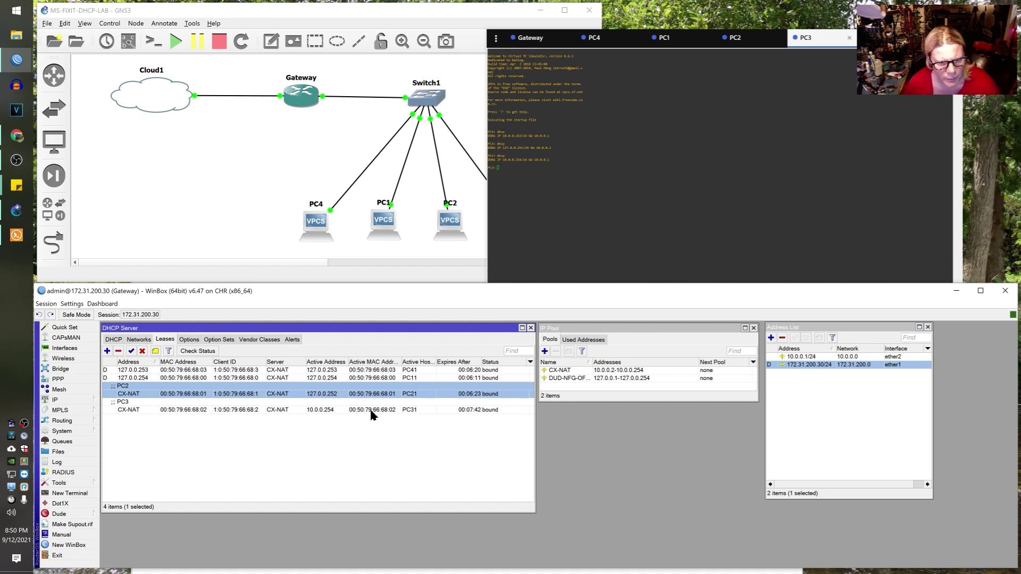
left_click(328, 410)
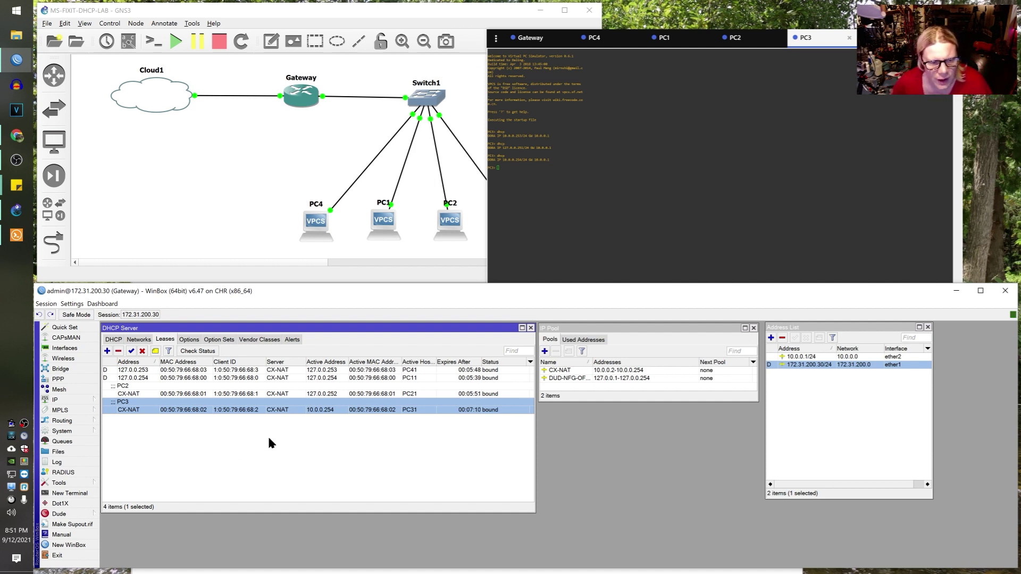
left_click(335, 396)
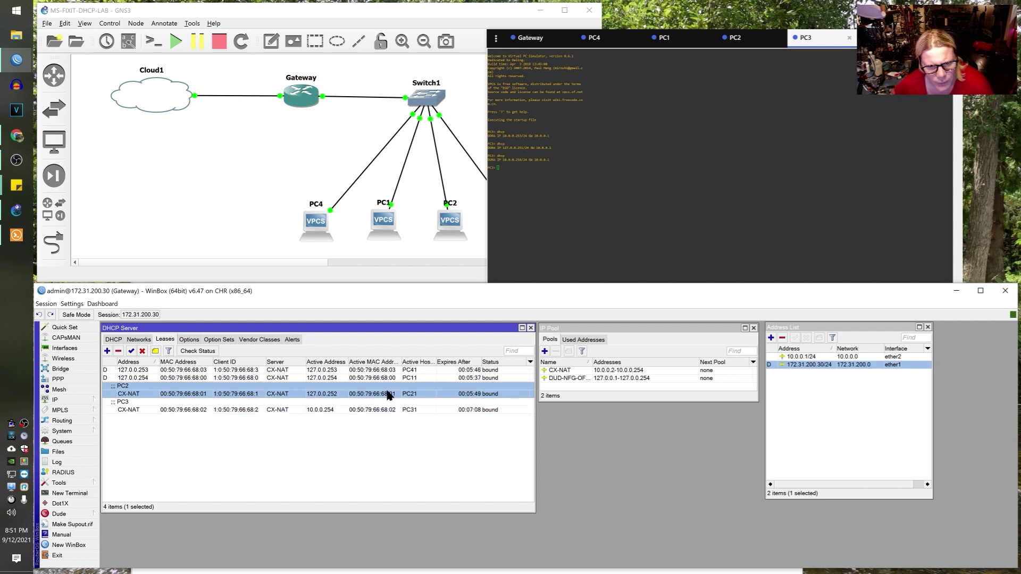
Check that the PC2 lease uses the CX-NAT pool, close it unchanged, and select the PC11 lease.
double_click(124, 396)
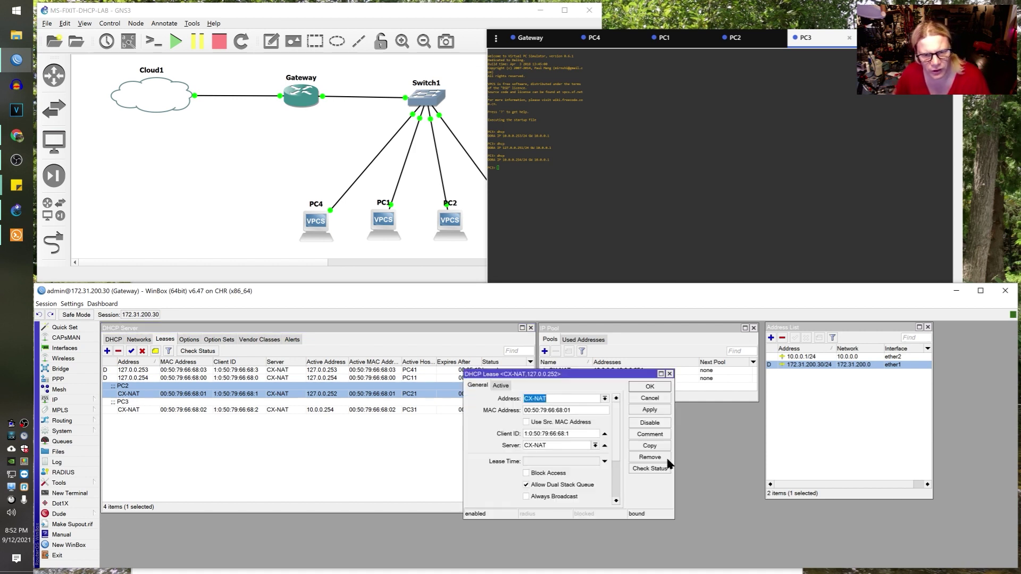
left_click(605, 398)
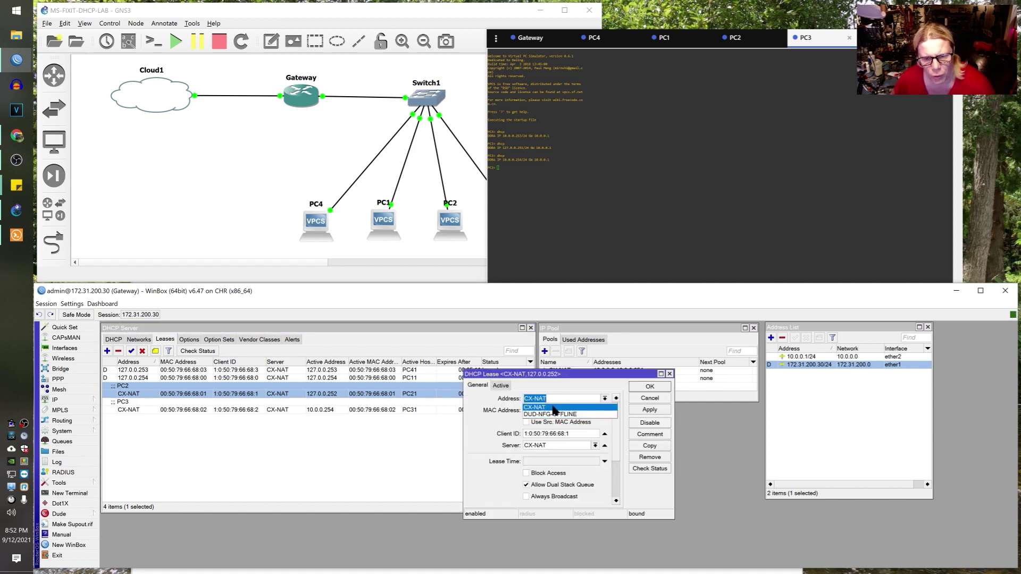
left_click(554, 408)
left_click(648, 400)
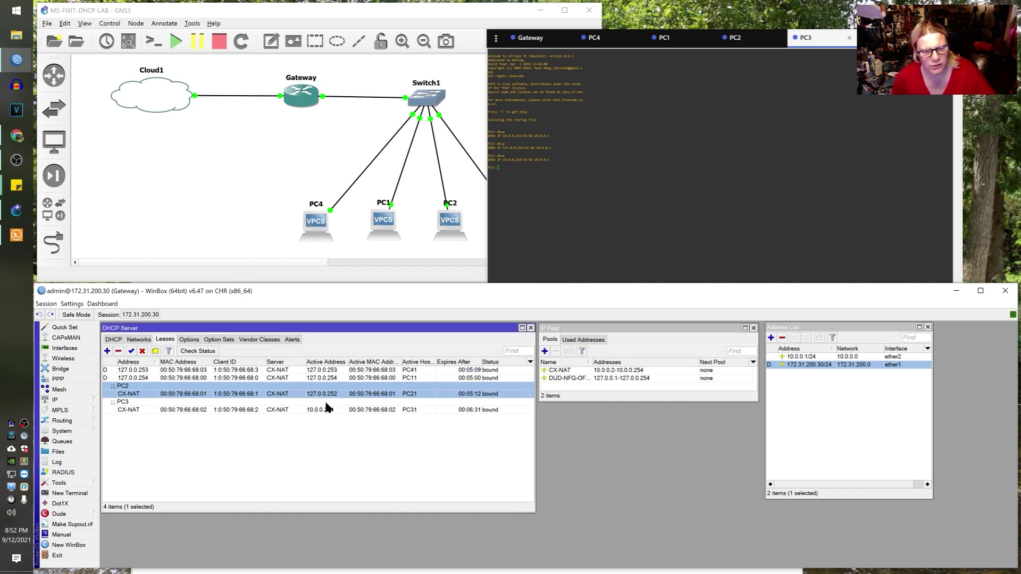
left_click(333, 410)
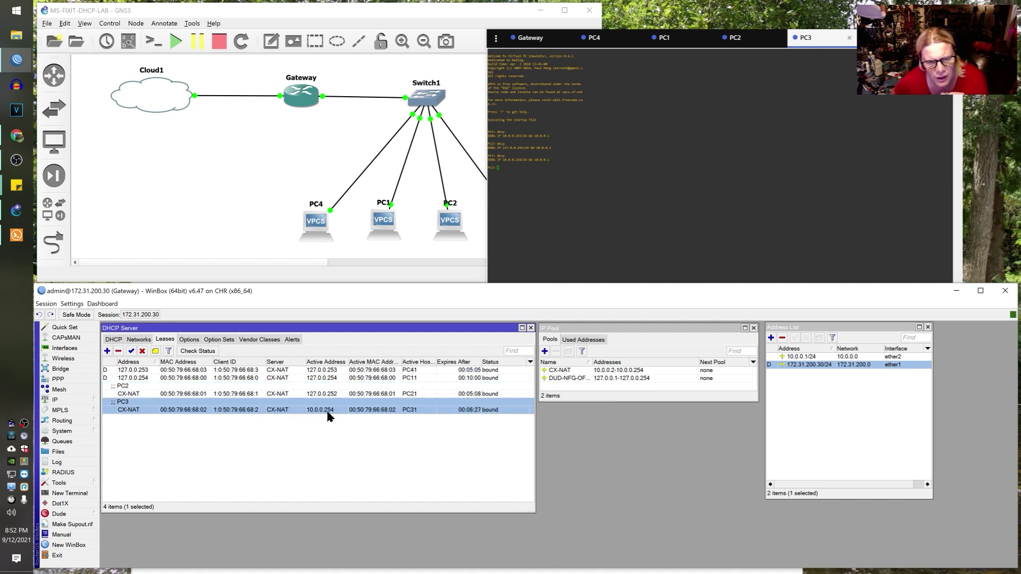
left_click(337, 395)
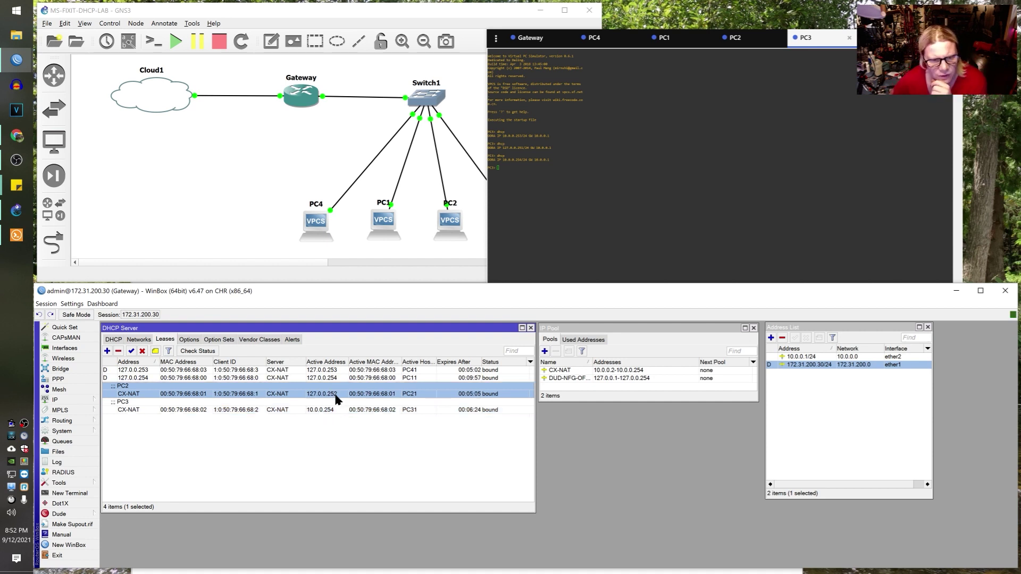
left_click(334, 376)
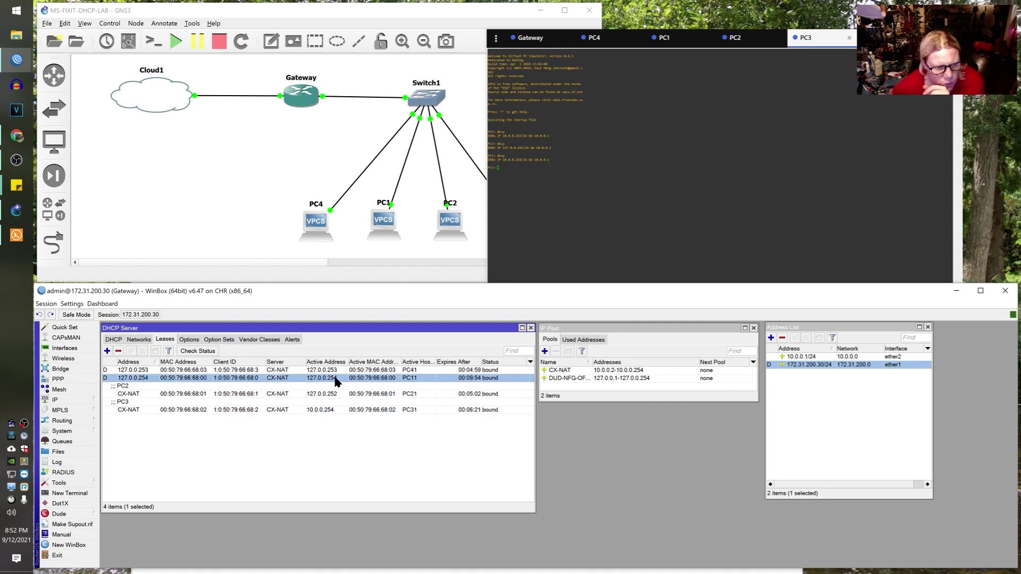
Make the PC11 lease static and assign it to the CX-NAT address pool.
double_click(335, 378)
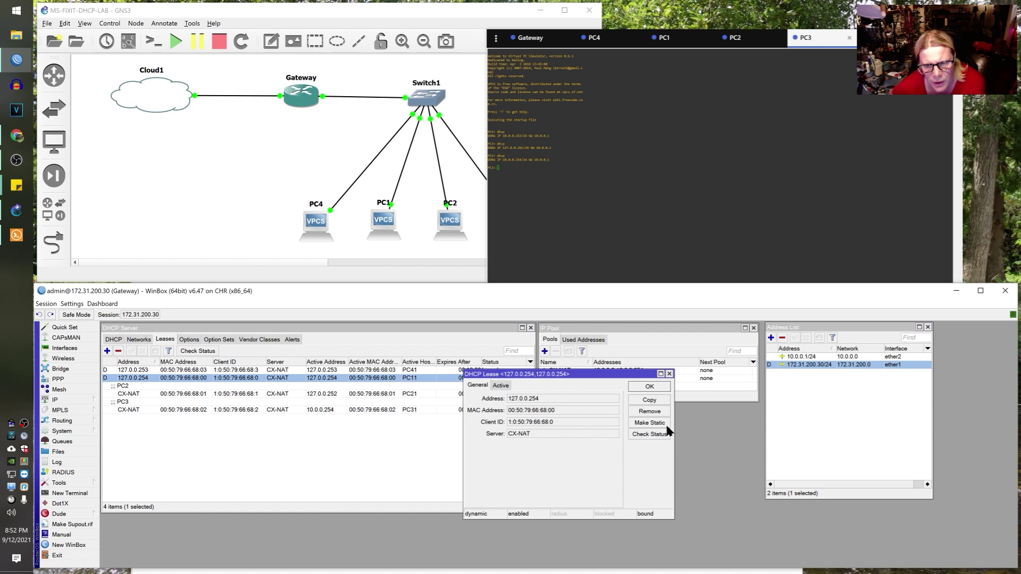
left_click(649, 423)
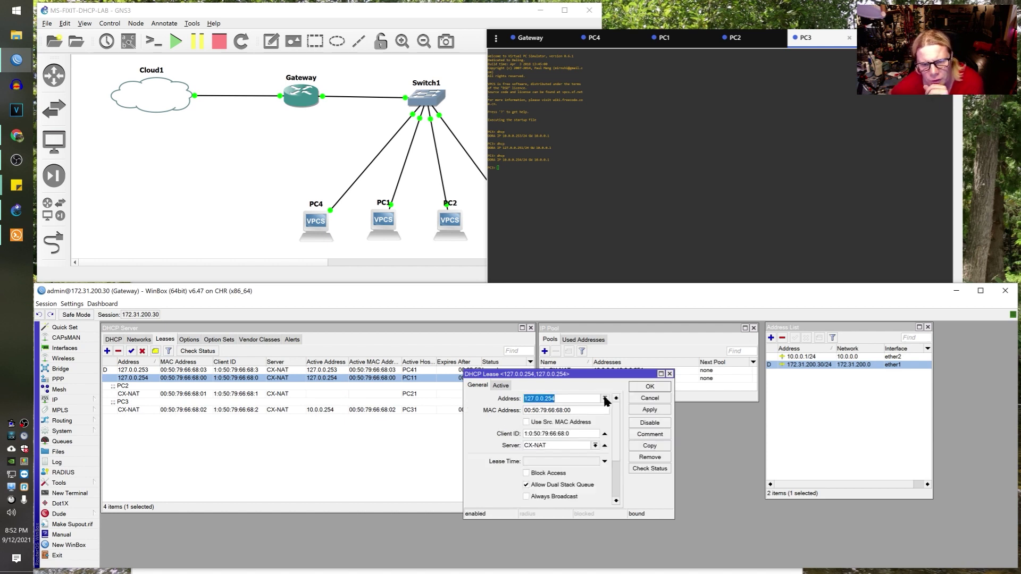
left_click(605, 400)
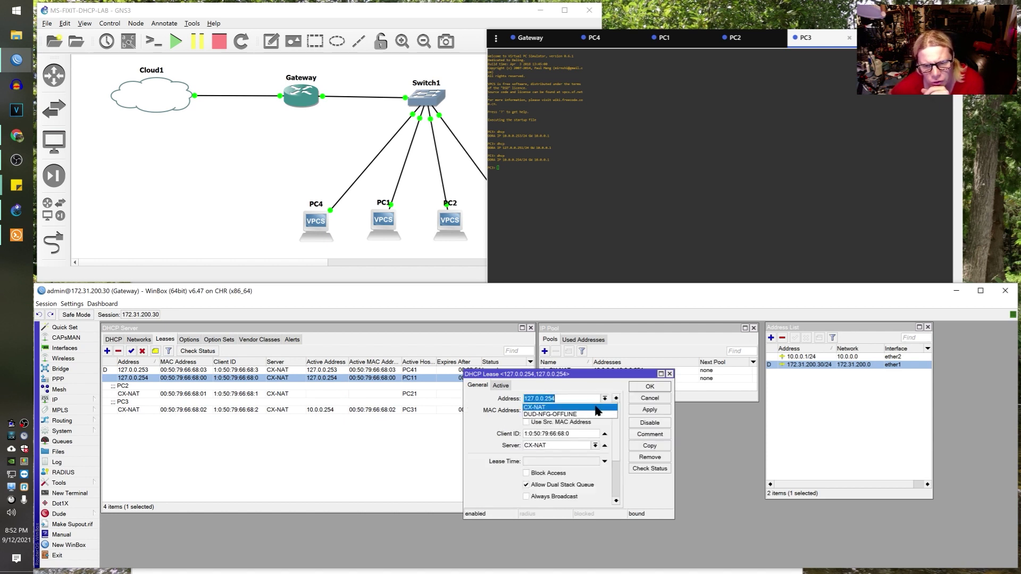
left_click(599, 411)
Replace the PC11 lease's 'PC1' comment with a person's name and confirm it.
left_click(642, 435)
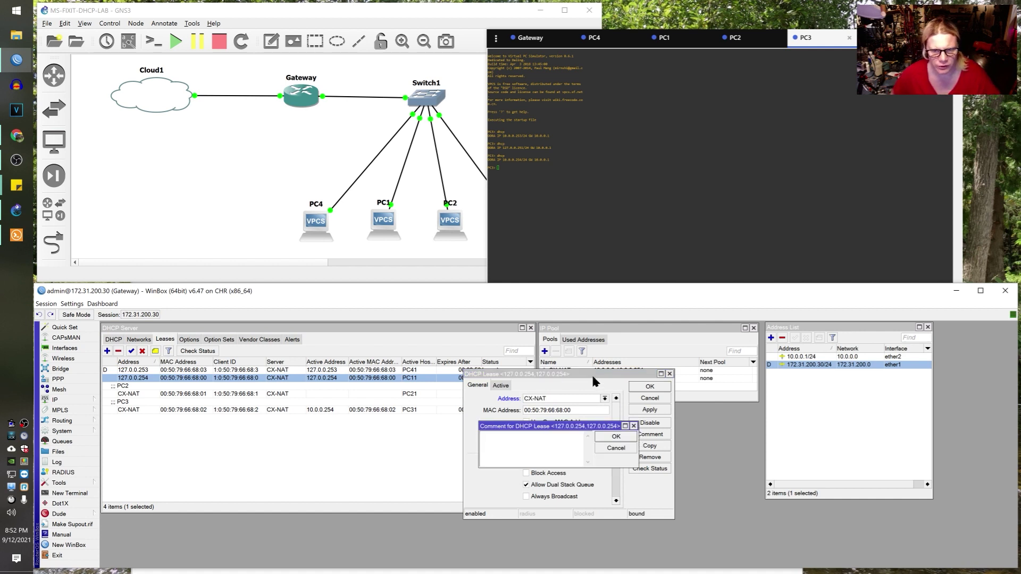
type("PC1")
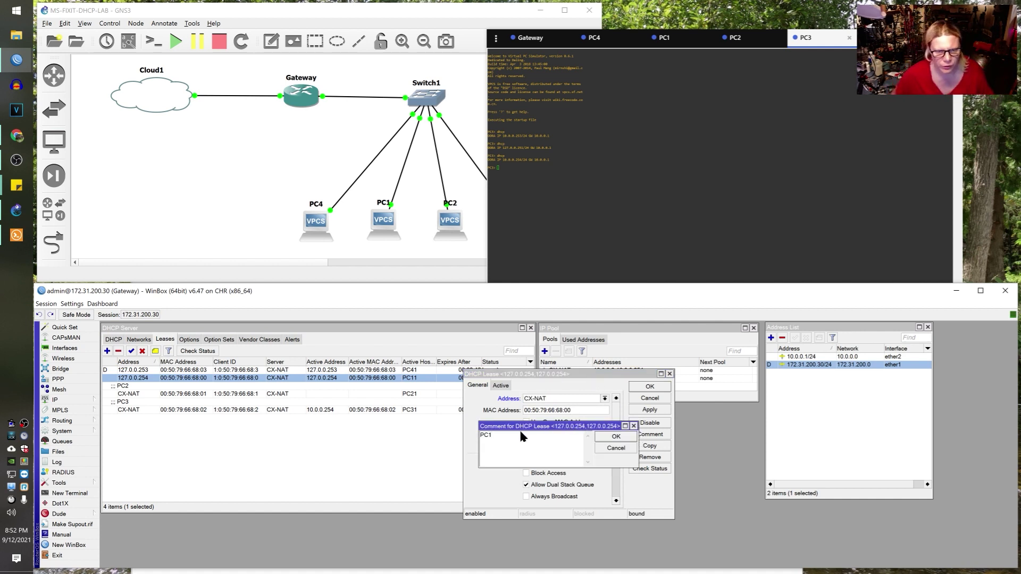
left_click_drag(524, 437, 350, 433)
type("Howard Stern")
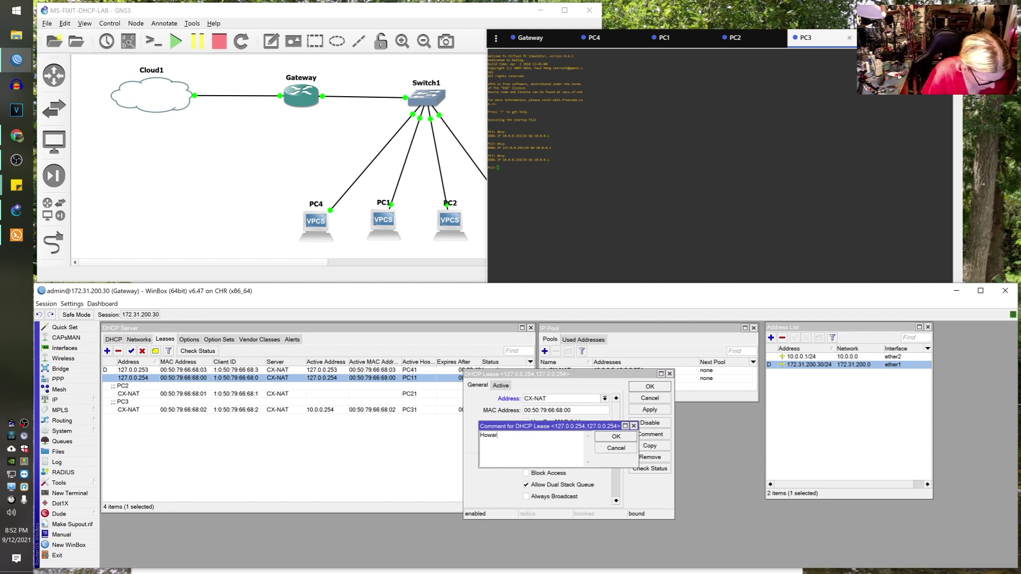
key("ctrl+a")
key("BackSpace")
type("Modest Mussorgsky")
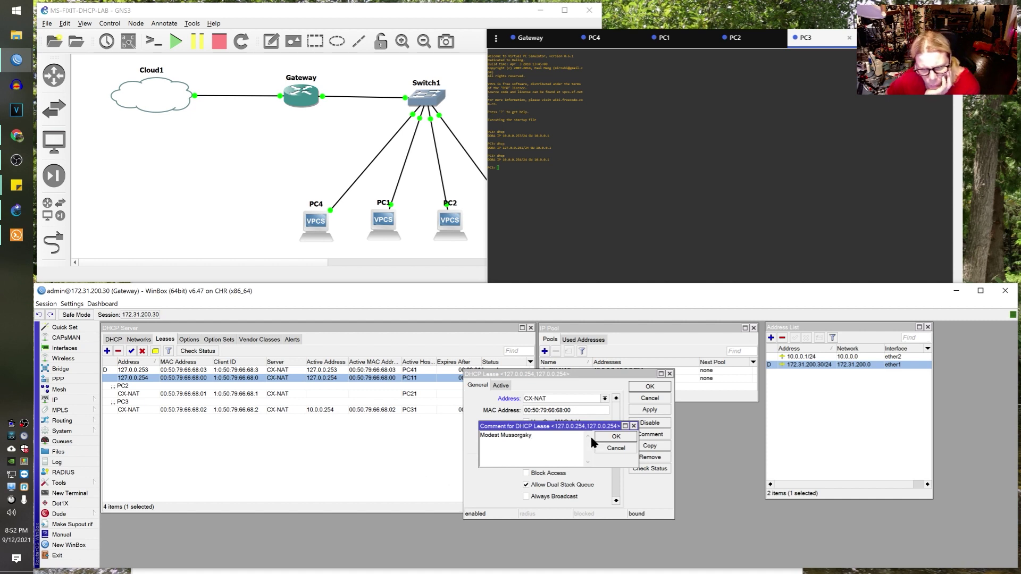
left_click(616, 436)
scroll(614, 456, "down", 3)
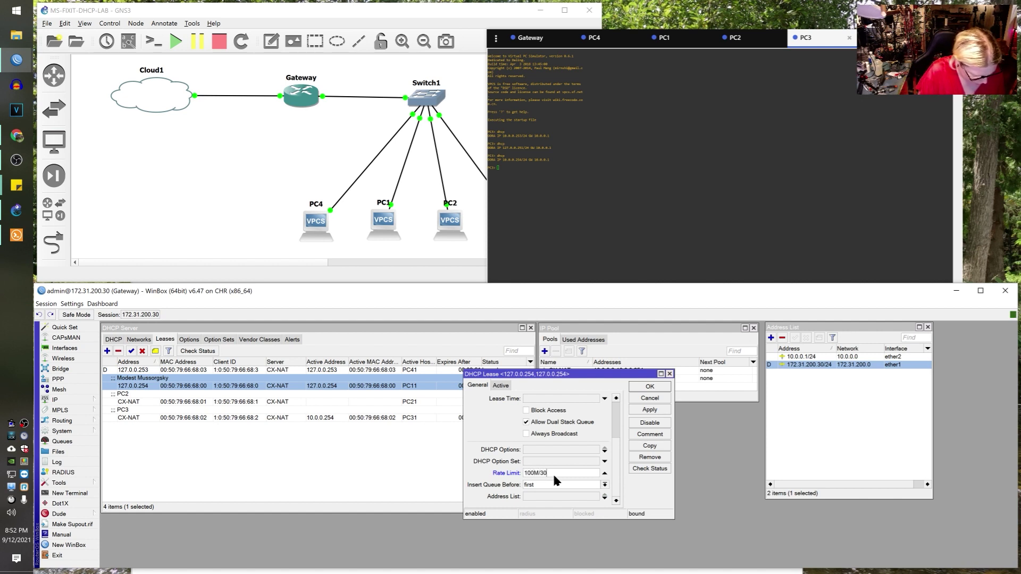
Save the PC11 lease, then rerun dhcp on the PC1 console.
left_click(649, 386)
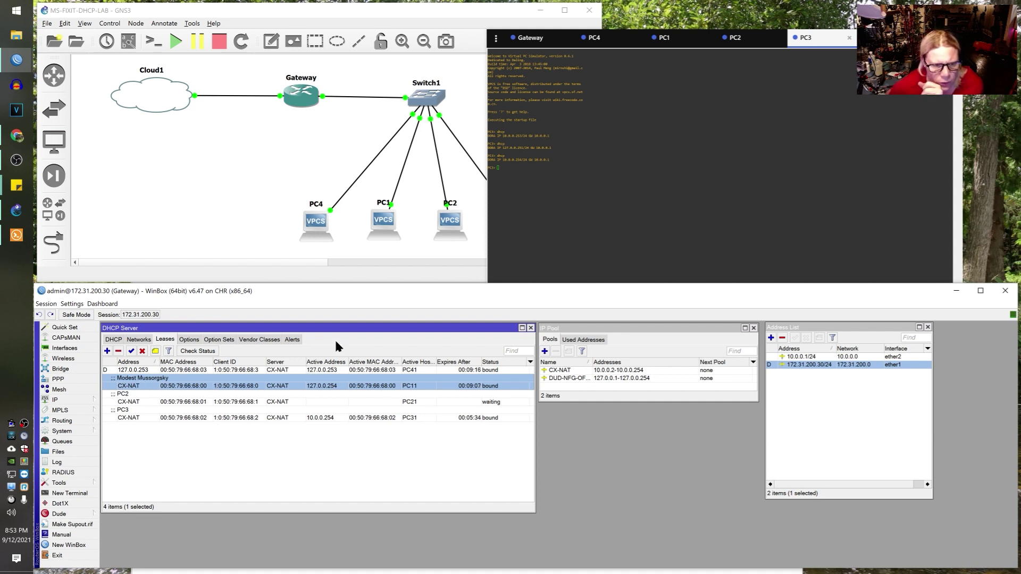
left_click(664, 37)
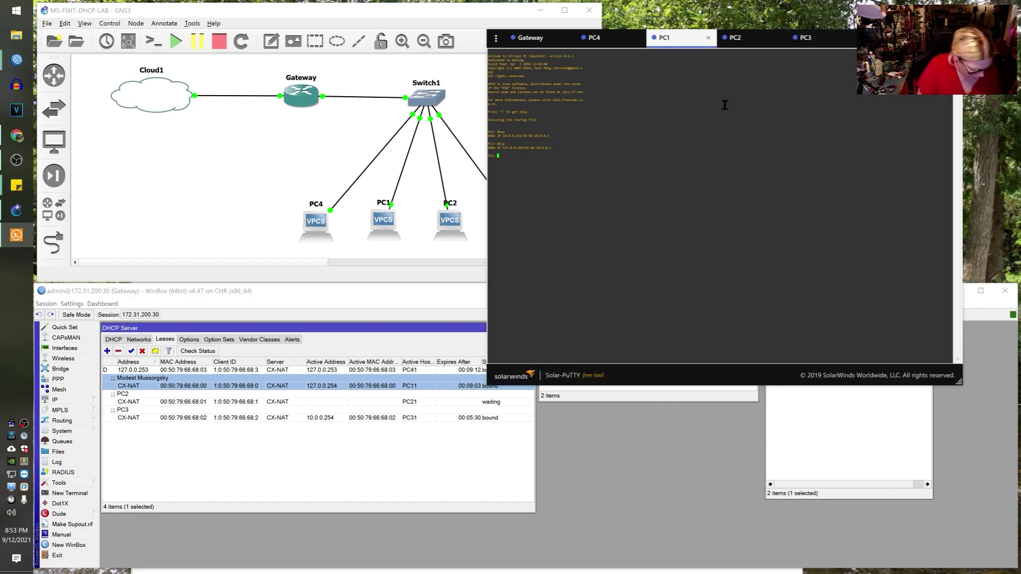
type("dhcp")
key("Return")
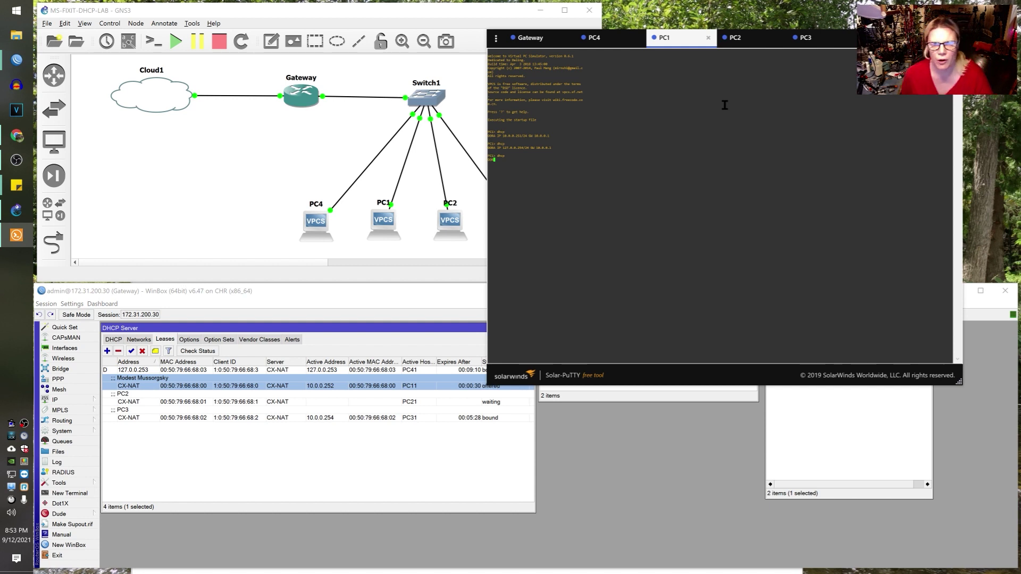
Review the updated router leases, then enter dhcp on the PC2 console.
left_click(331, 389)
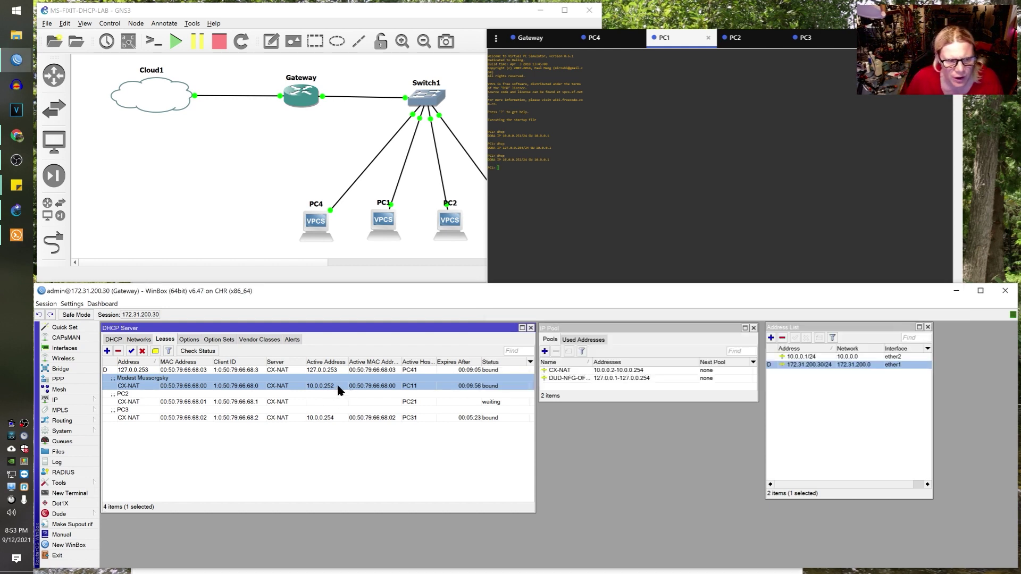
left_click(336, 401)
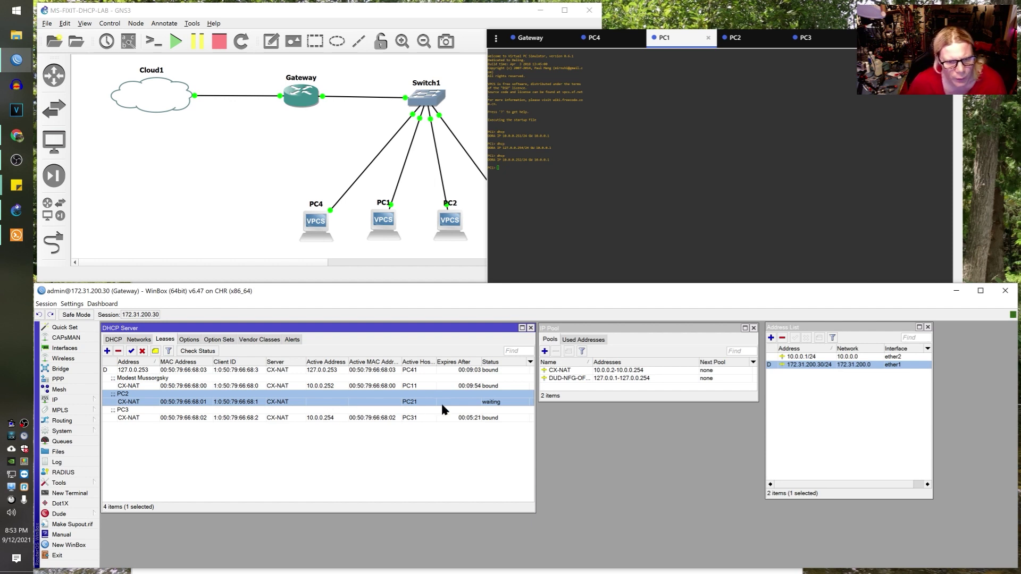
left_click(745, 44)
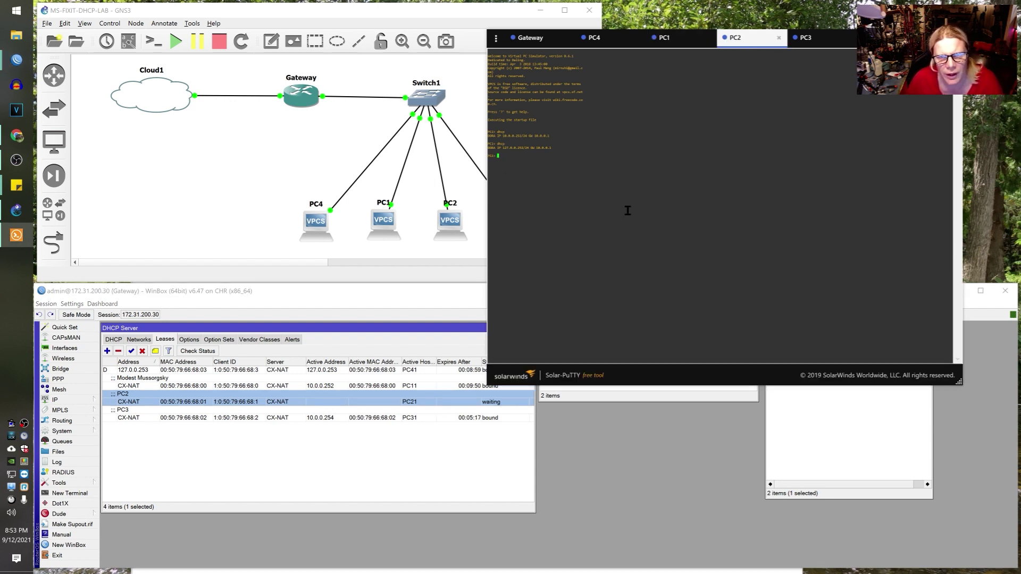
type("dhcp")
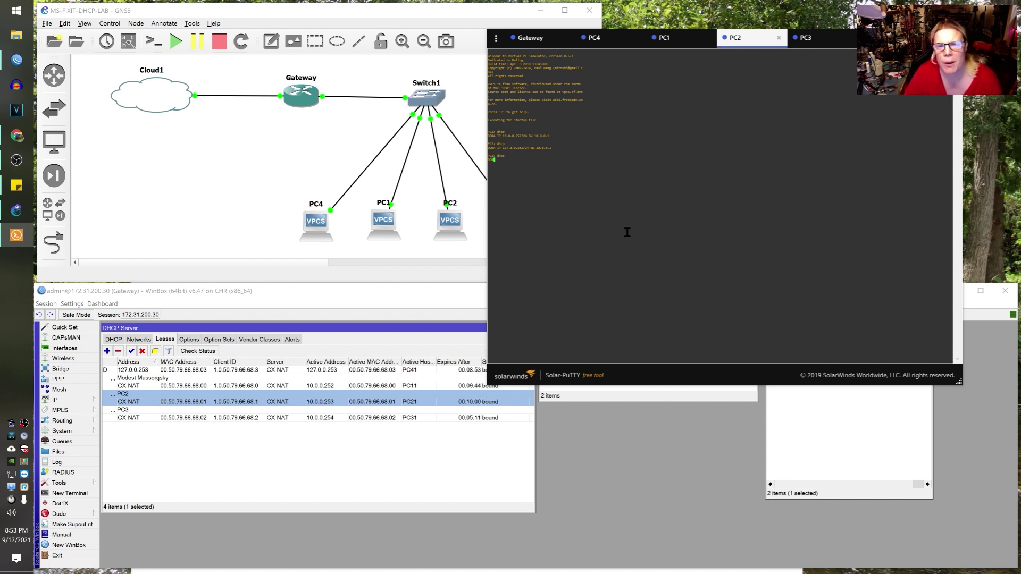
Make the PC41 lease static and give it a nickname comment.
left_click(391, 343)
double_click(396, 369)
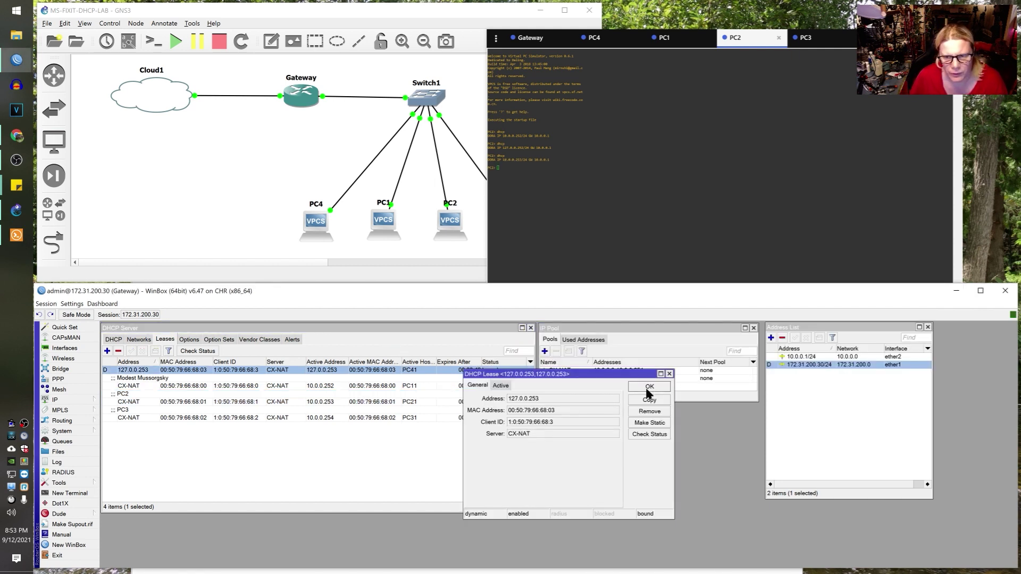
left_click(654, 423)
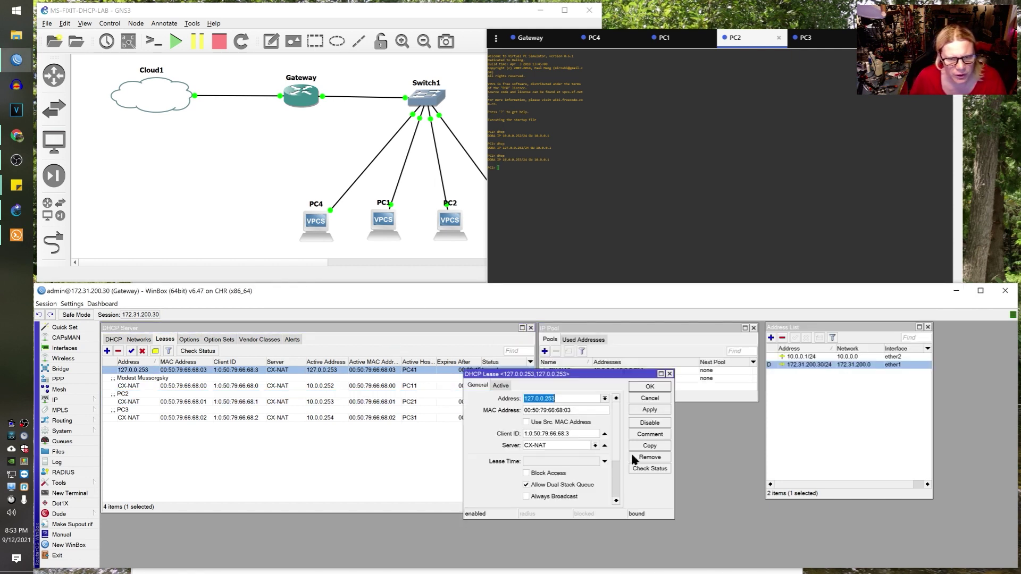
left_click(655, 436)
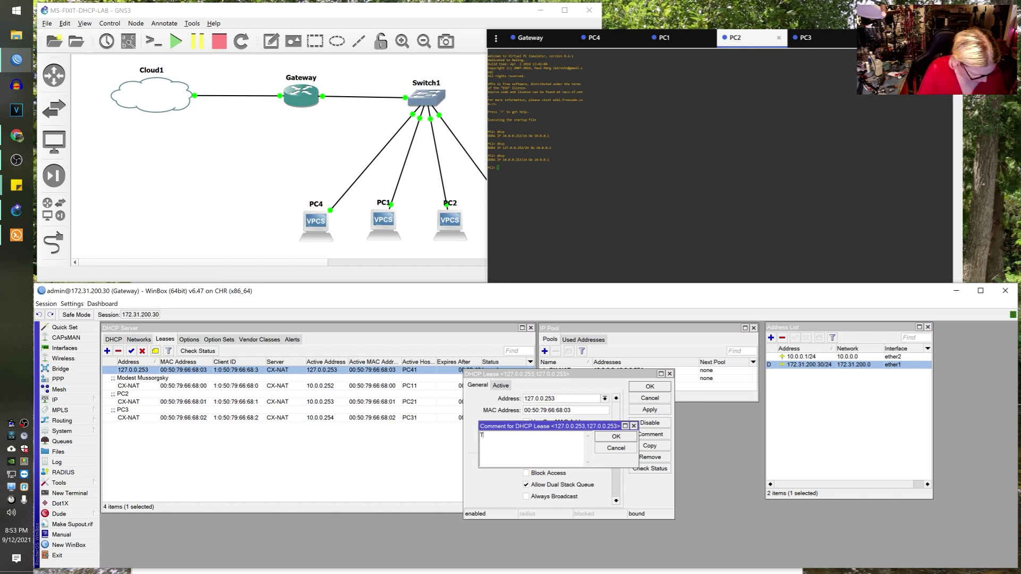
type("The unsinkable Tito Taco De")
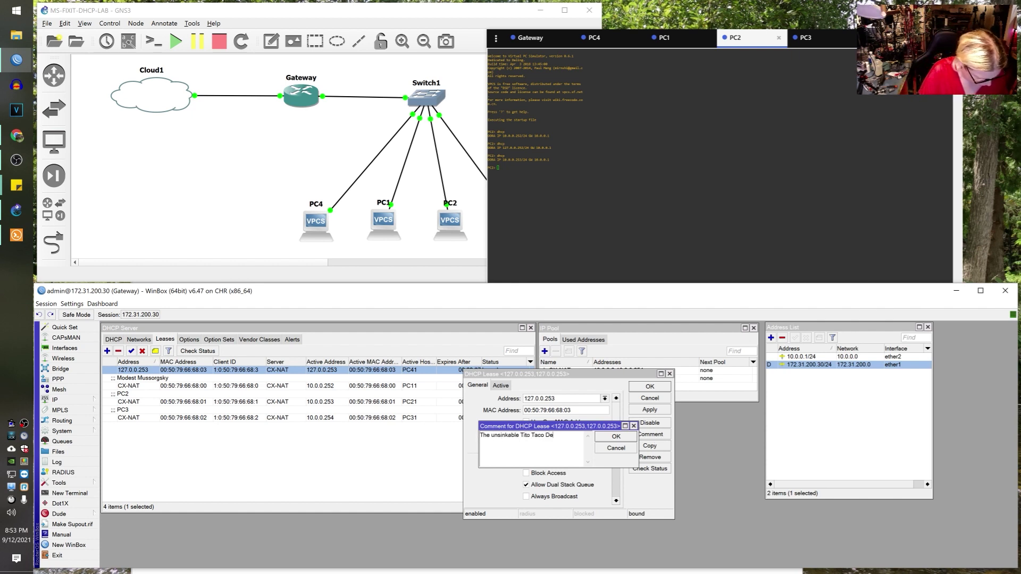
type("stroyer!")
left_click(616, 436)
scroll(617, 455, "down", 5)
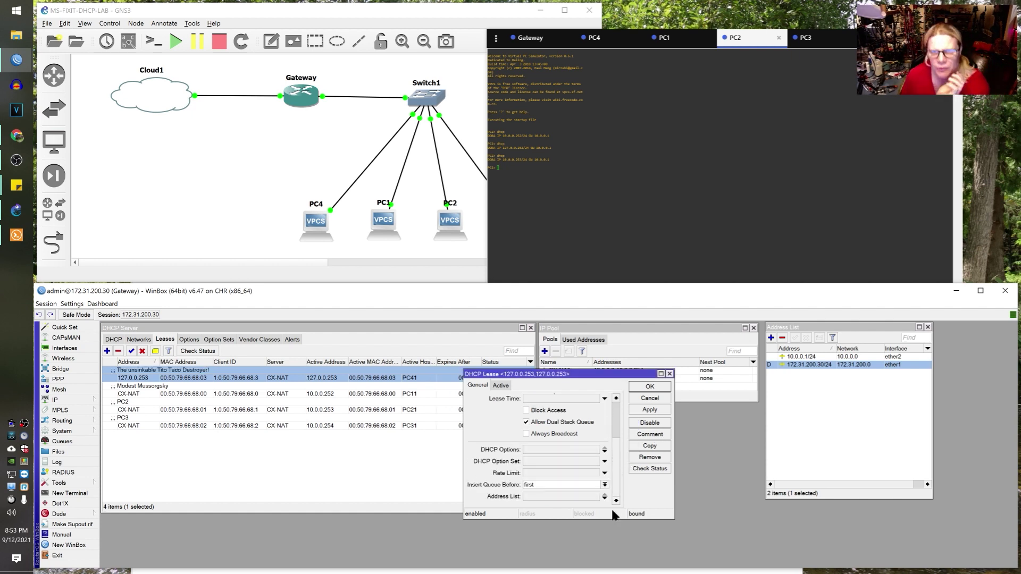
Set the PC41 lease rate limit to 1M/10, take its address from CX-NAT, and save.
left_click(543, 473)
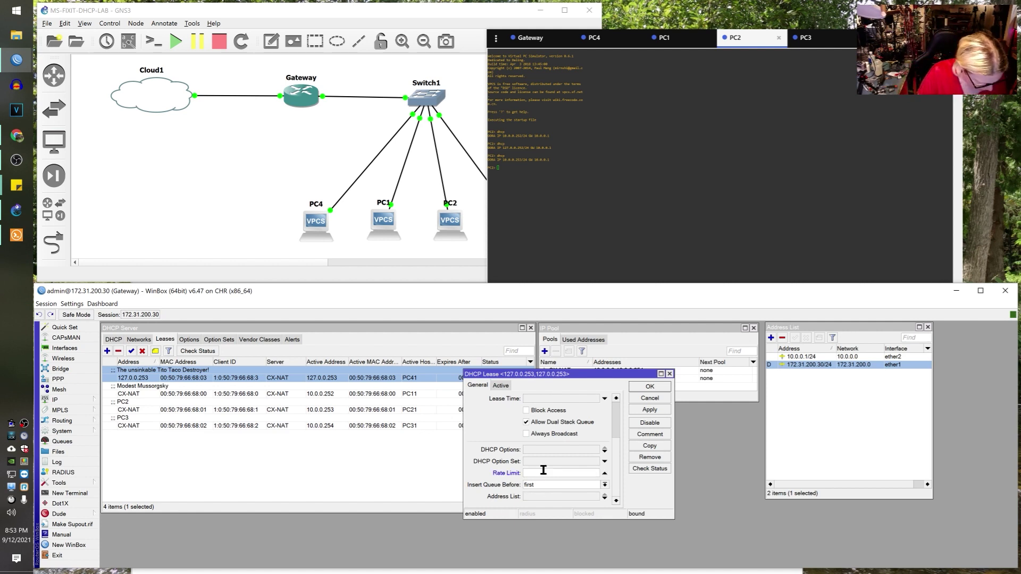
type("1M/10M")
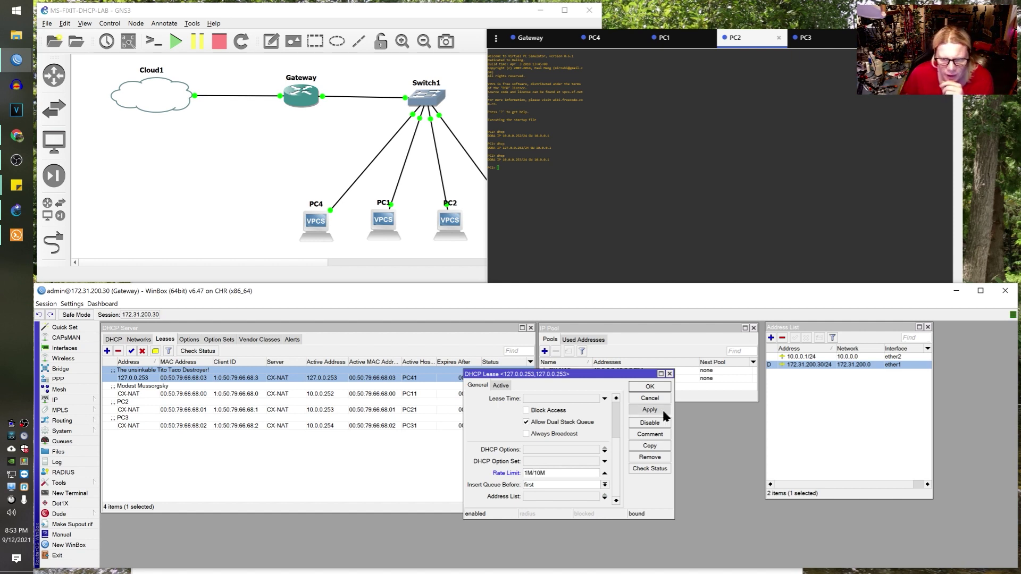
scroll(606, 420, "up", 3)
left_click(605, 399)
left_click(589, 414)
left_click(648, 388)
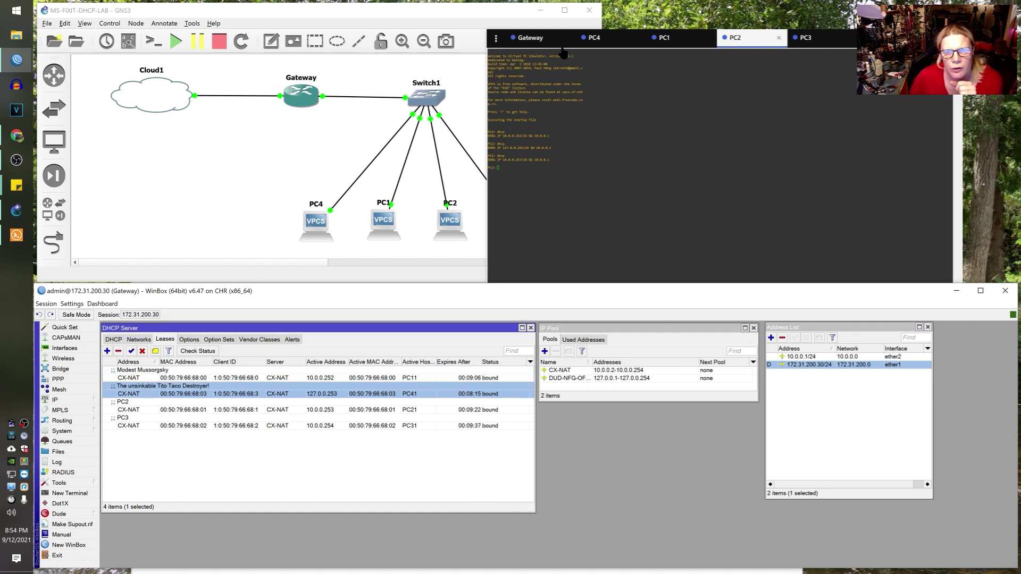
Run dhcp on PC1 and check the router's updated leases.
left_click(651, 42)
type("dhcp")
key("Return")
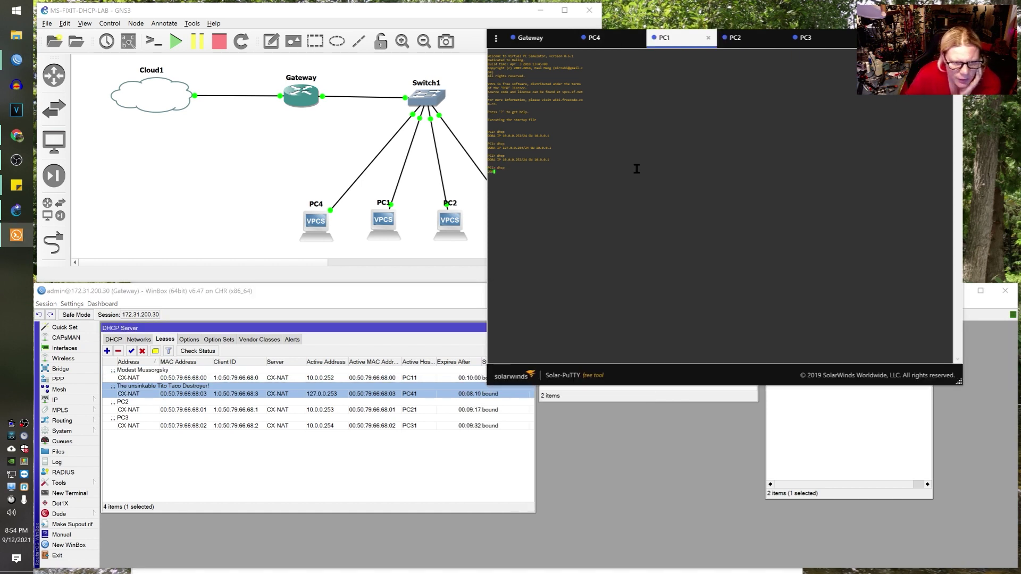
left_click(435, 295)
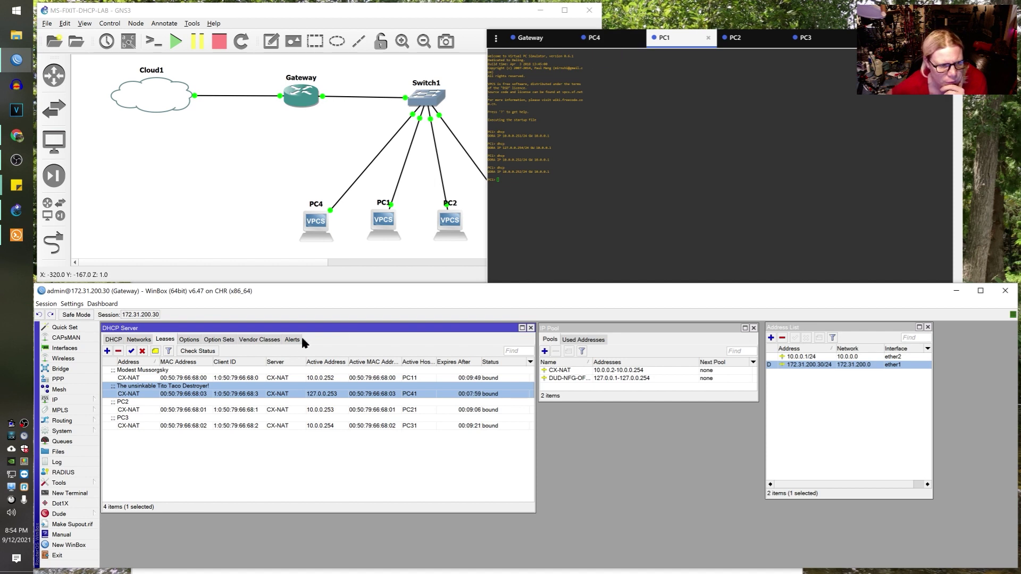
Run dhcp on PC4 and view the refreshed lease list showing 10.0.0.251.
left_click(594, 38)
type("dhcp")
key("Return")
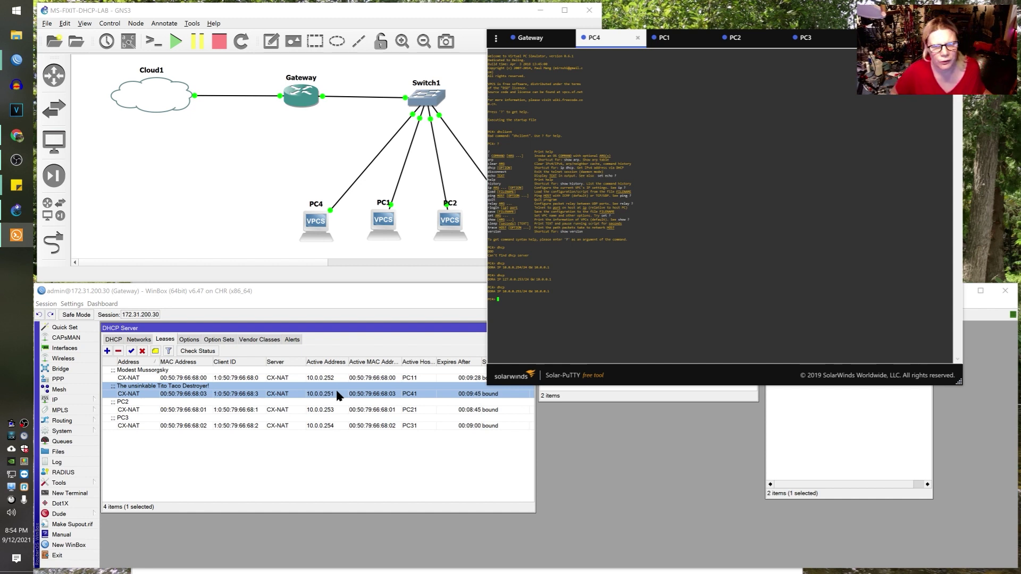
left_click(351, 461)
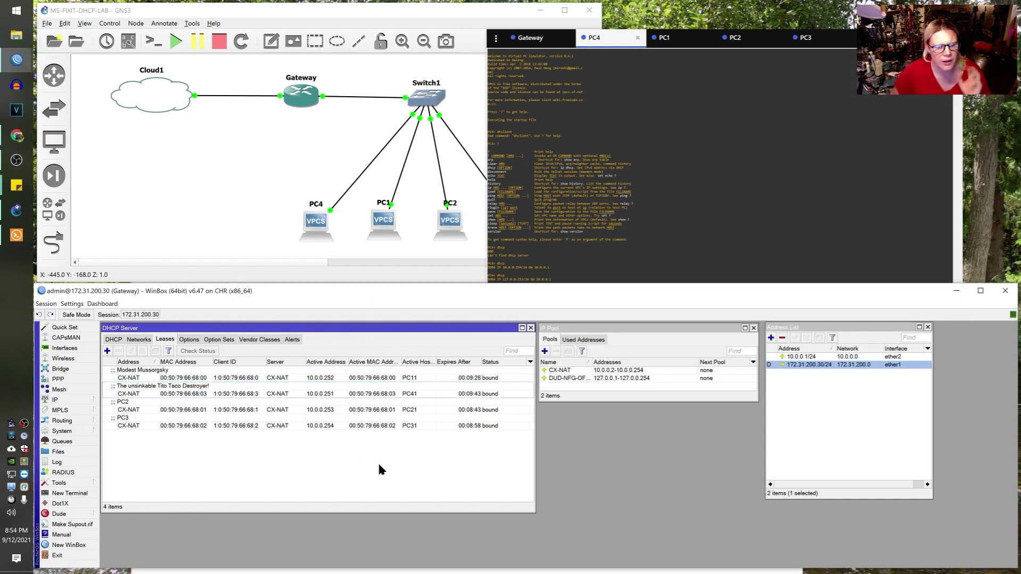
View the DHCP Alerts list and cancel a new alert without creating it.
left_click(293, 340)
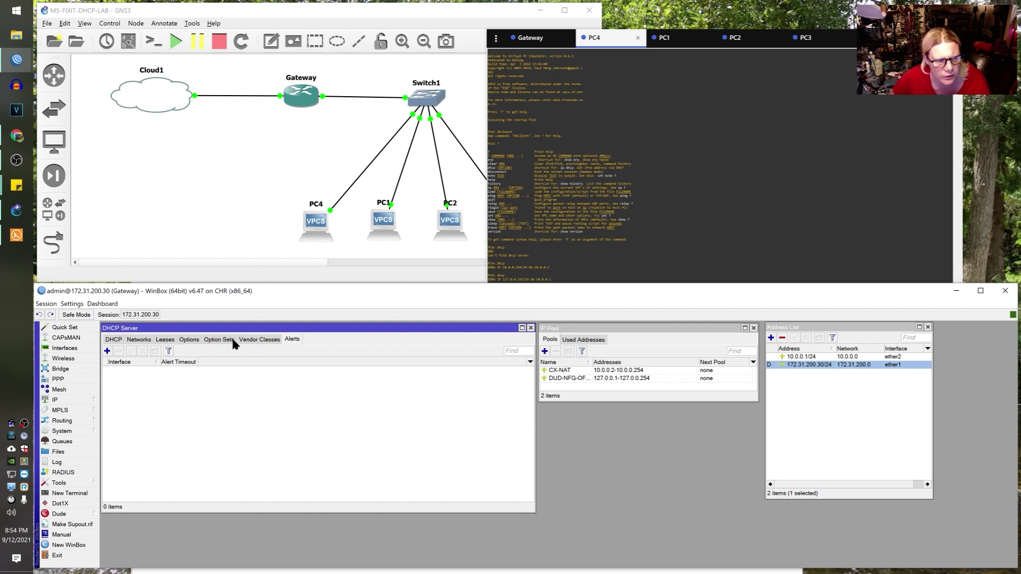
left_click(108, 351)
left_click(629, 394)
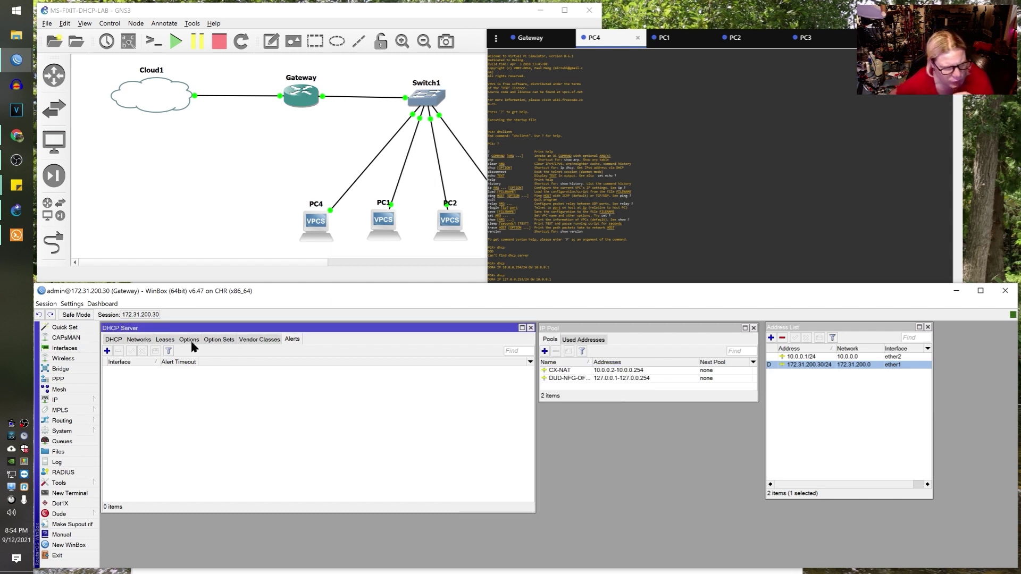
Open the PC3 lease from the Leases list to show its 10M/50M rate limit.
left_click(169, 340)
double_click(324, 430)
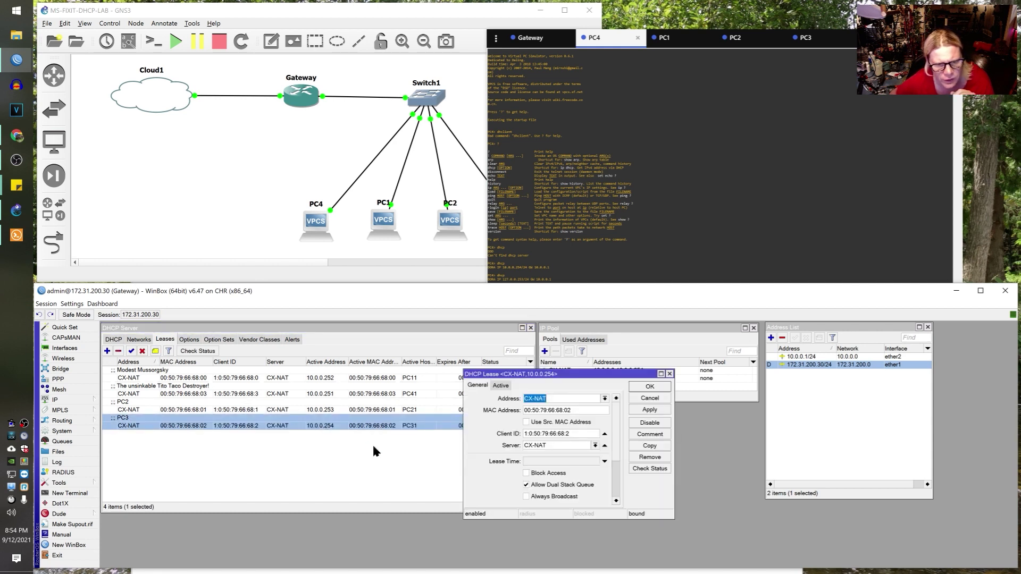
scroll(618, 441, "down", 2)
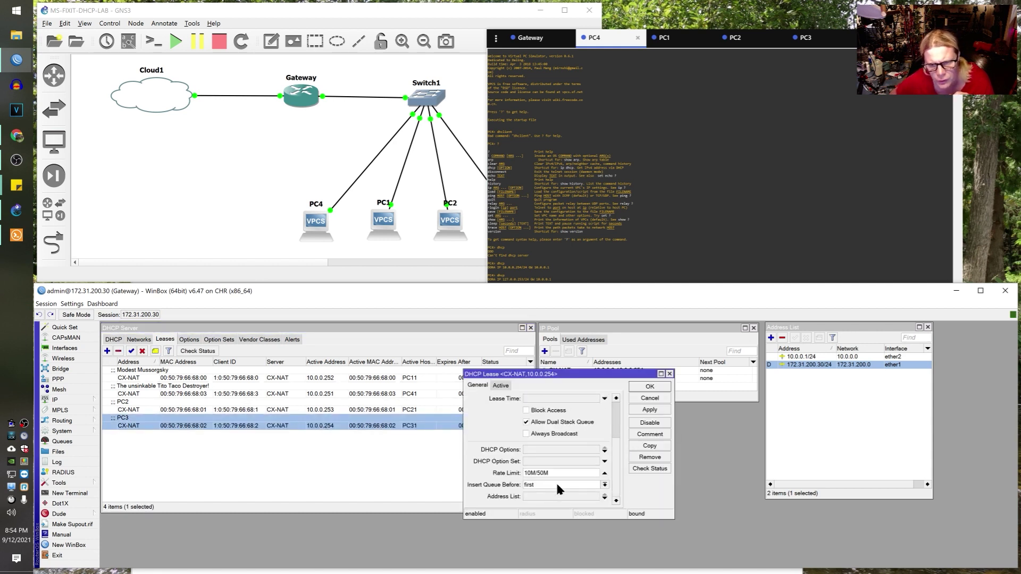
Close the PC3 lease and show Simple Queues with a wider Name column, listing four DHCP queues.
left_click(650, 398)
left_click(62, 441)
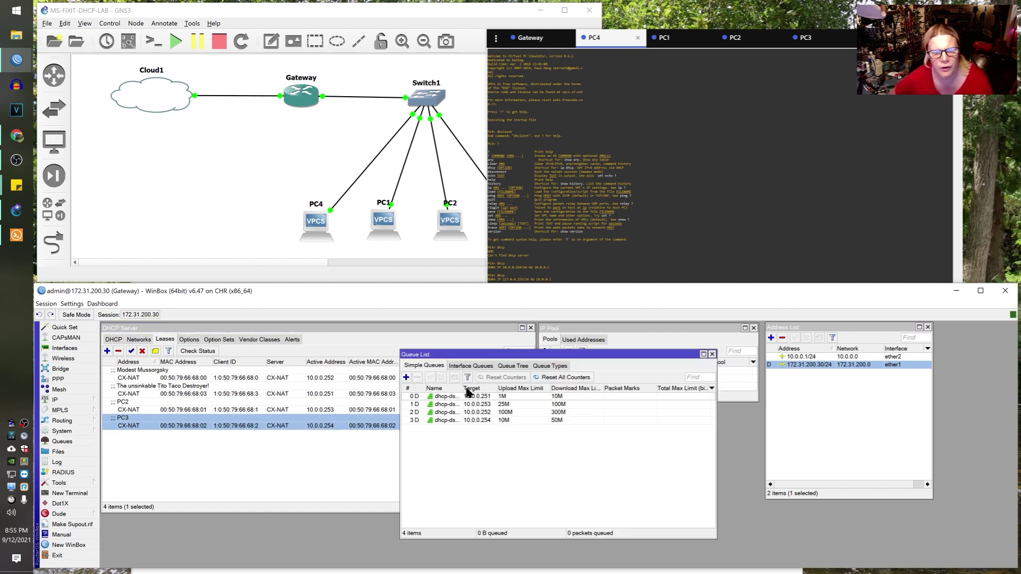
left_click_drag(461, 388, 522, 388)
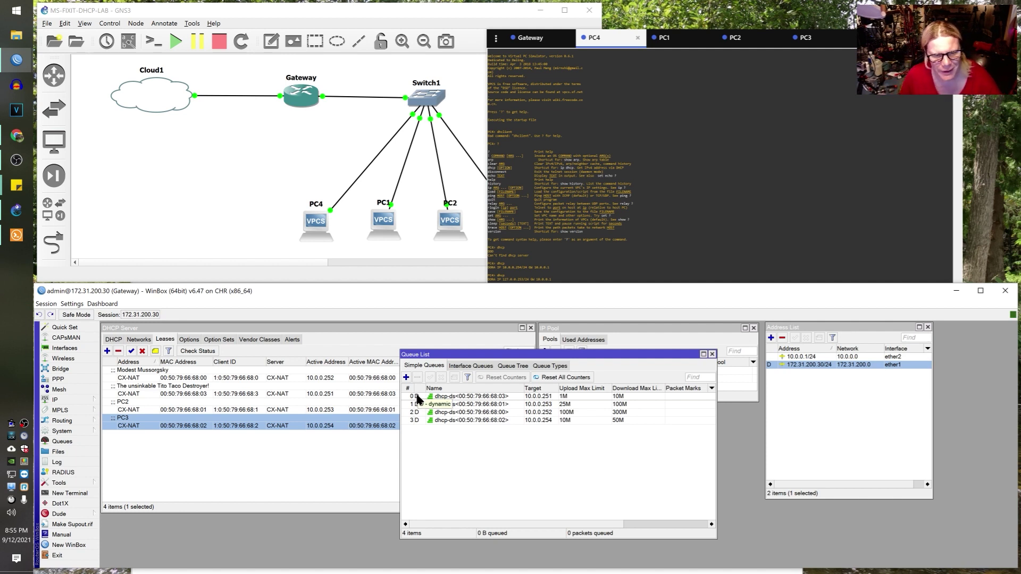
Disable and re-enable all four DHCP leases, checking the queue list in between.
left_click(173, 378, "ctrl")
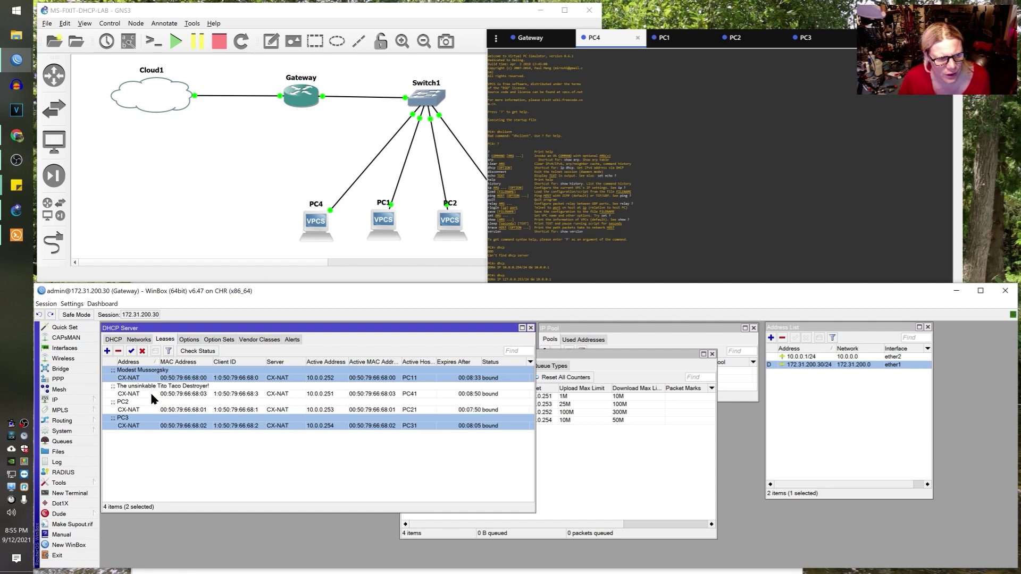
key("ctrl+a")
left_click(142, 351)
left_click(652, 477)
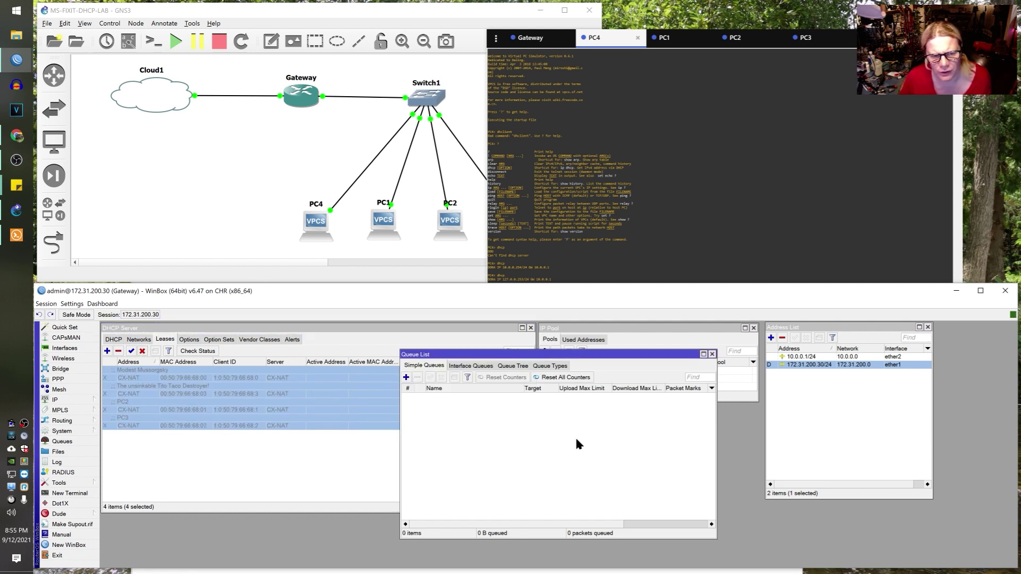
left_click(130, 351)
left_click(631, 479)
Run dhcp on PC4, then remove the two conflict leases from the lease list.
left_click(727, 195)
type("dhcp")
key("Return")
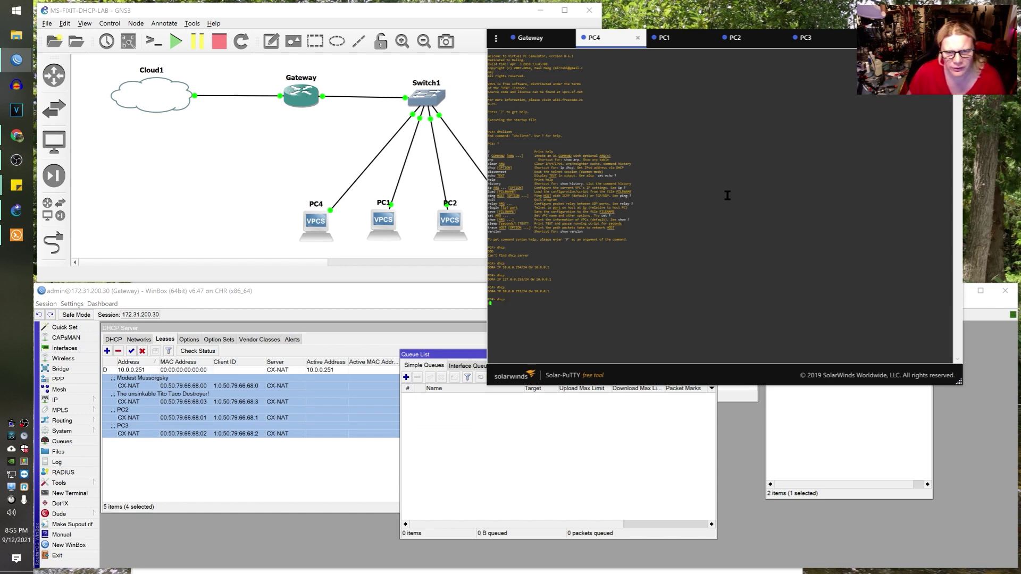
left_click(665, 38)
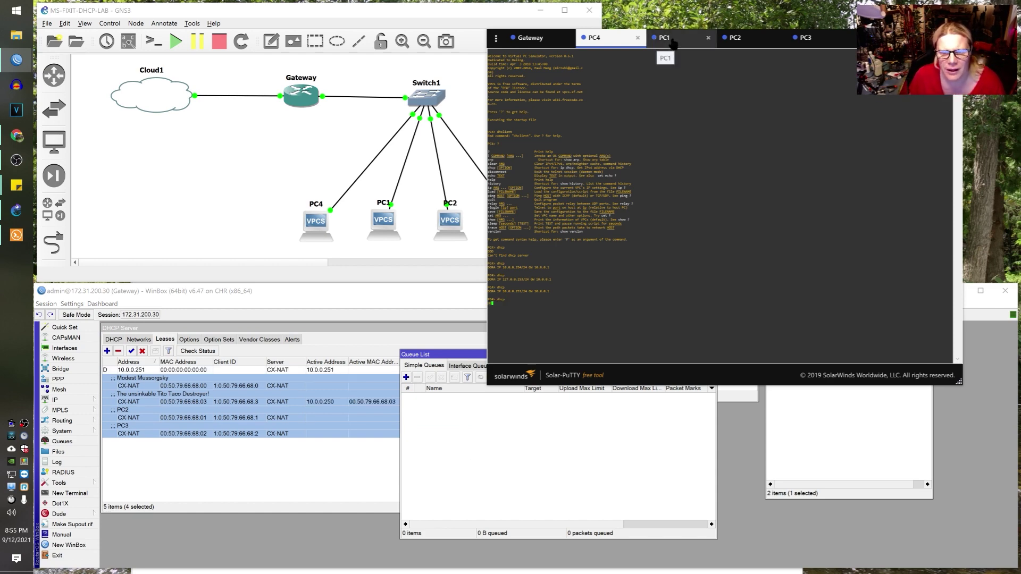
left_click(128, 379)
left_click(121, 368, "shift")
left_click(118, 351)
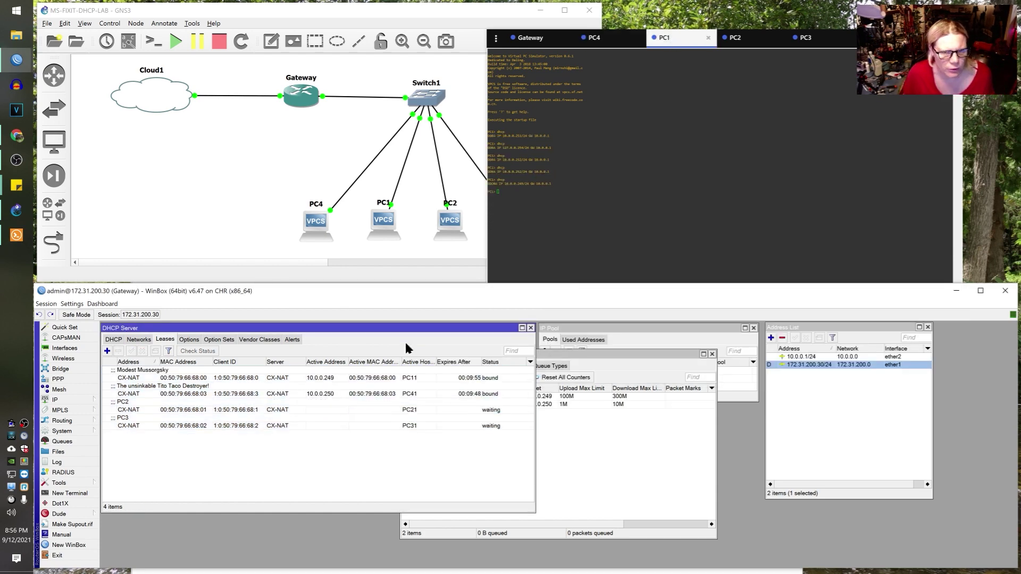
Rerun dhcp on PC1 and PC2, then bring the lease list back.
left_click(715, 229)
type("dhcp")
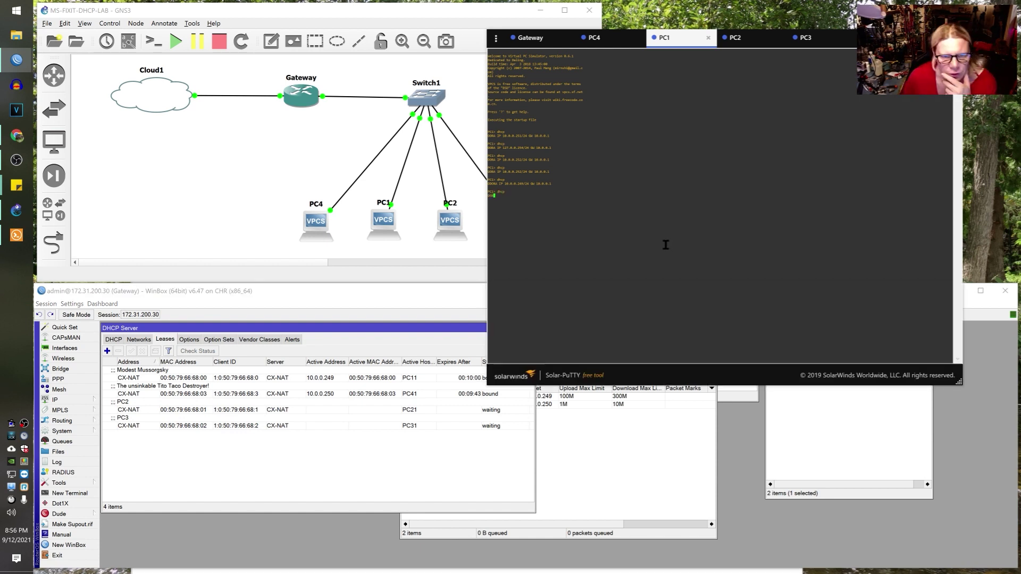
key("Return")
left_click(732, 43)
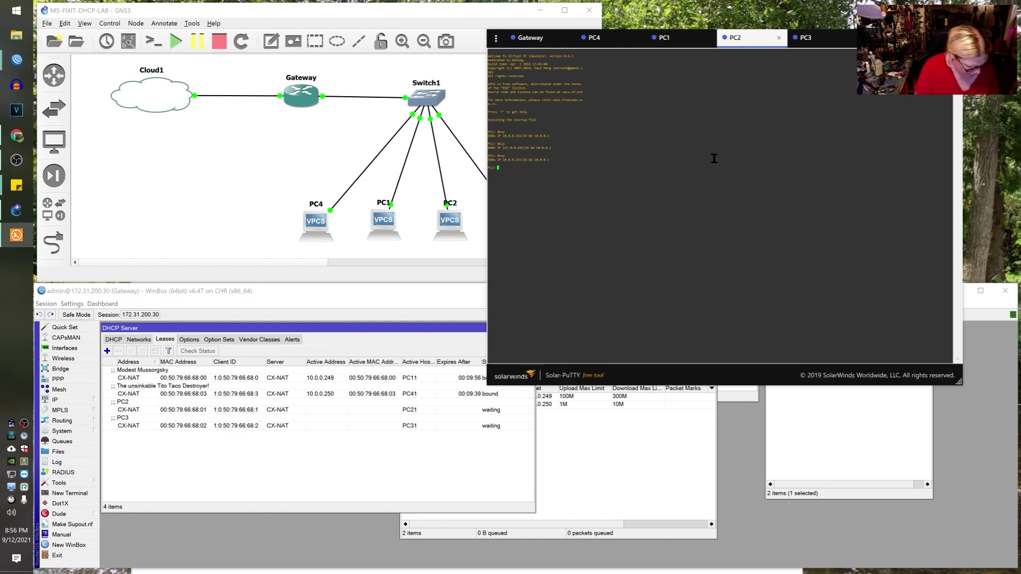
type("dhcp")
left_click(192, 378)
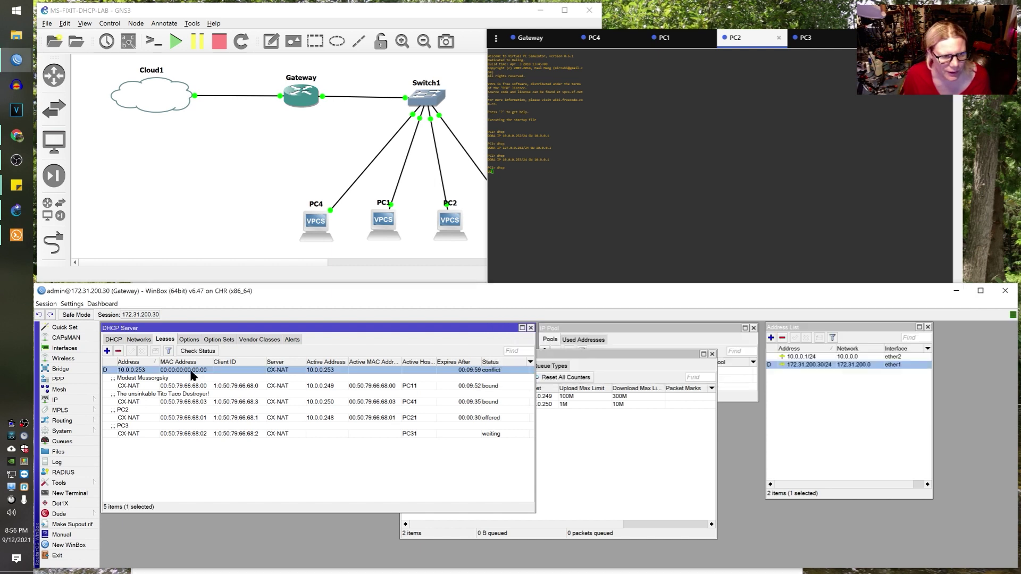
Enable Always Broadcast on the CX-NAT DHCP server, apply it, and return to the lease list.
left_click(118, 340)
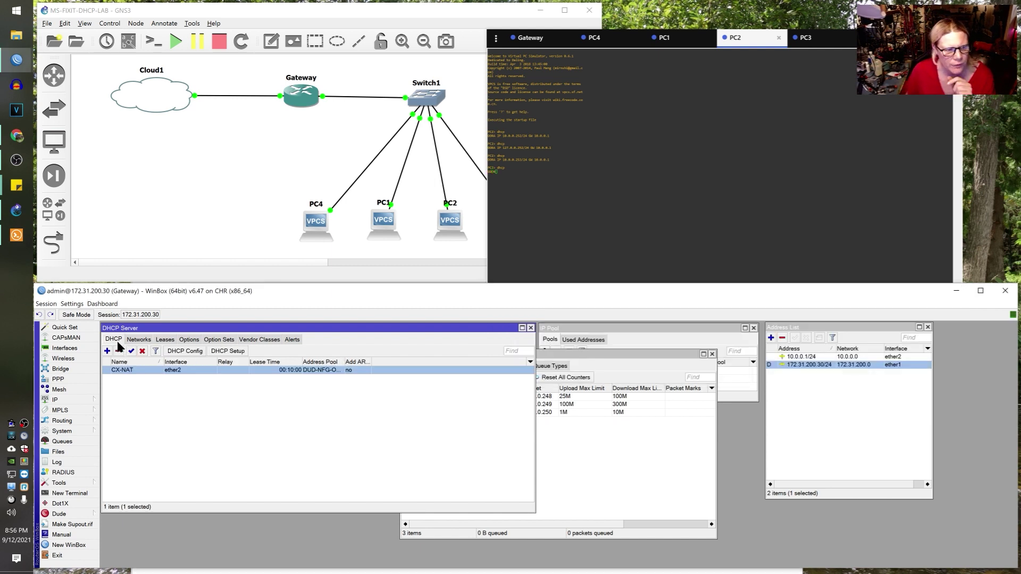
double_click(184, 371)
scroll(605, 500, "down", 1)
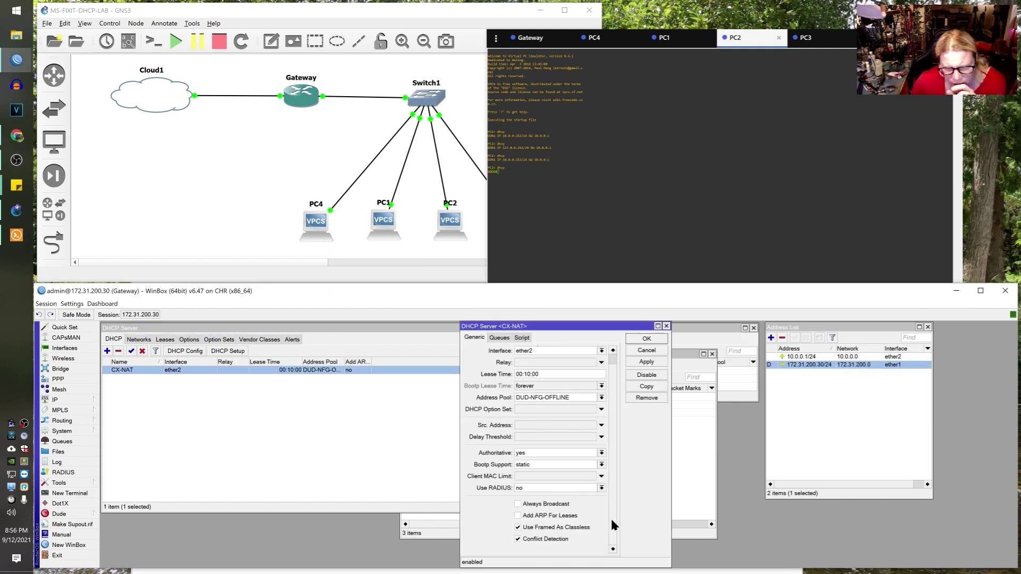
left_click(558, 506)
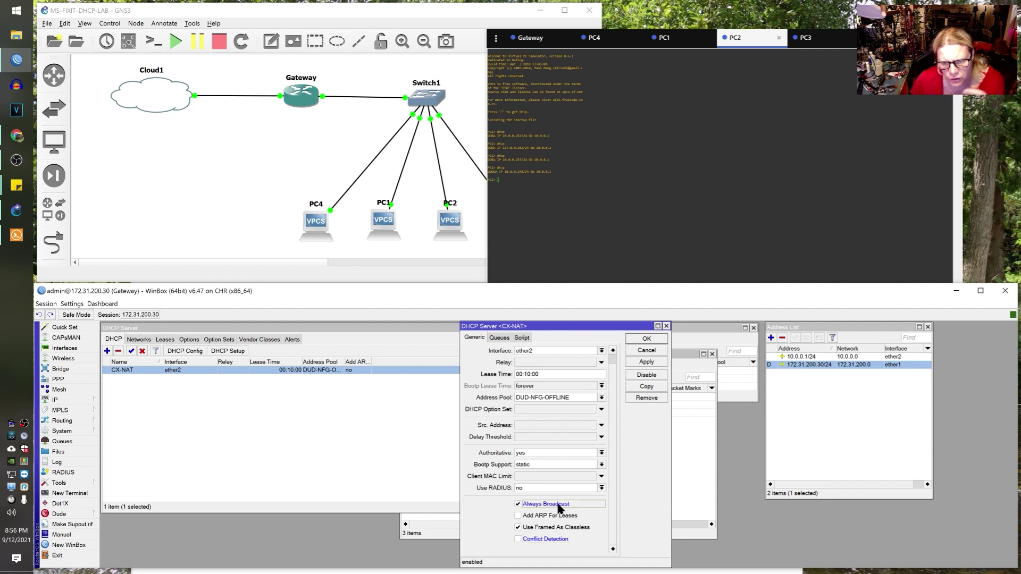
left_click(641, 362)
left_click(644, 341)
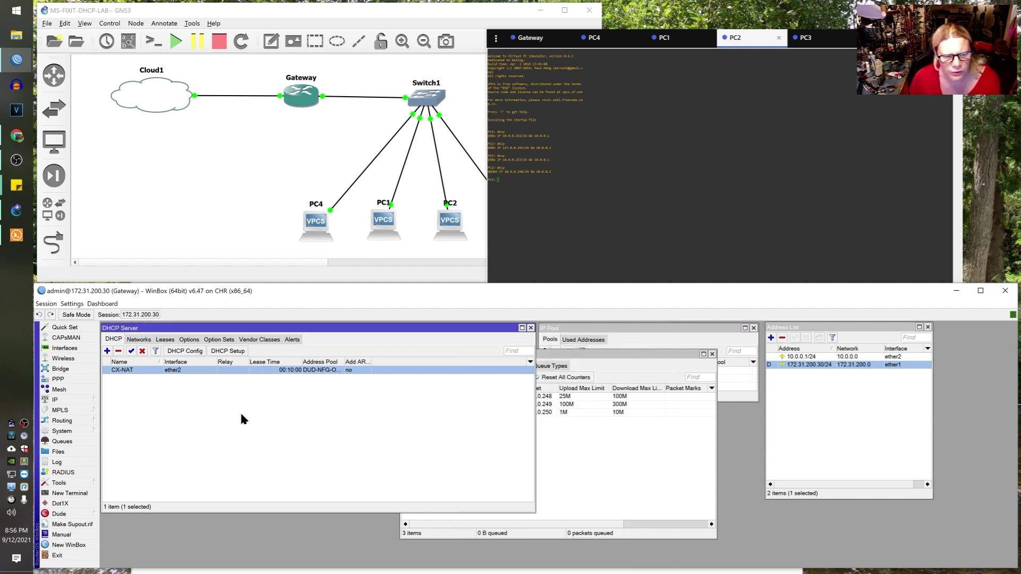
left_click(165, 340)
left_click(805, 40)
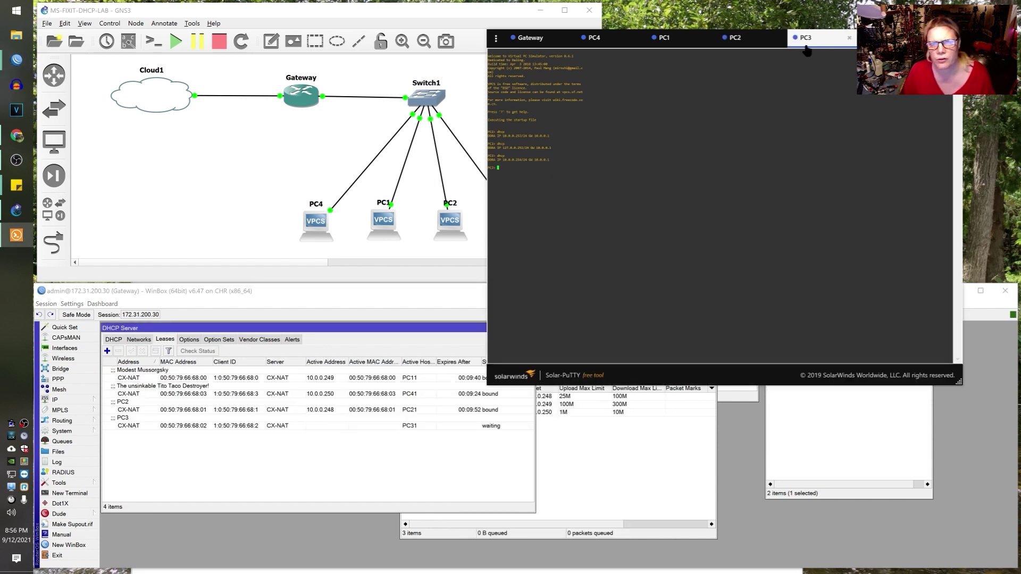
Run dhcp on PC3, then show the dynamic queues beside the leases with 10.0.0.248 selected.
type("dhcp")
key("Return")
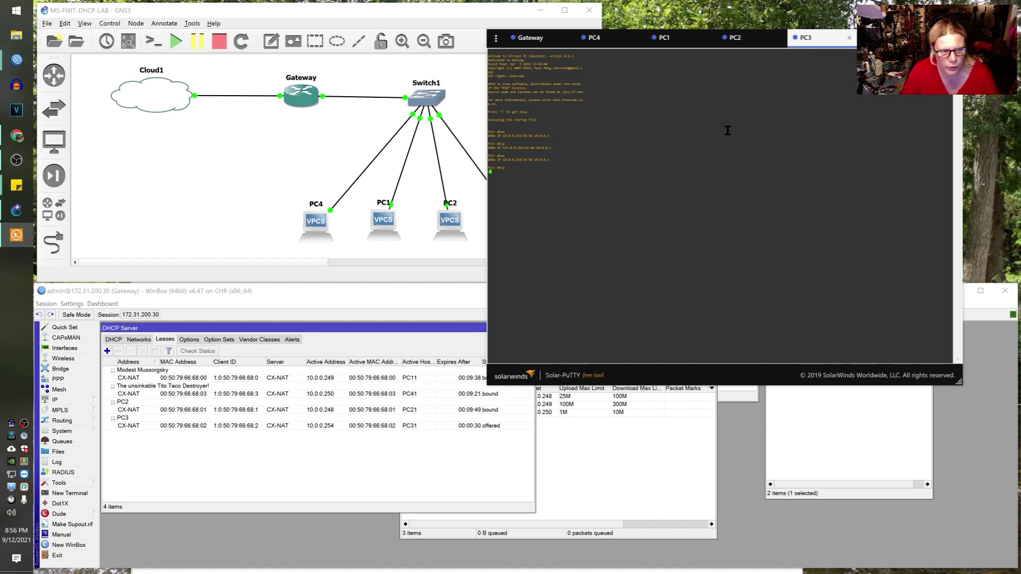
left_click(406, 426)
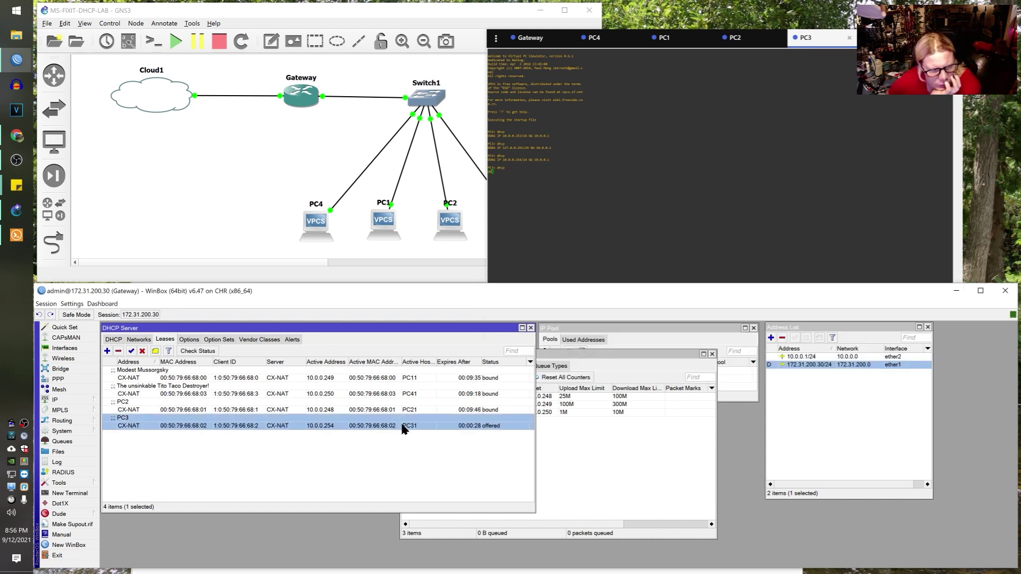
left_click(653, 495)
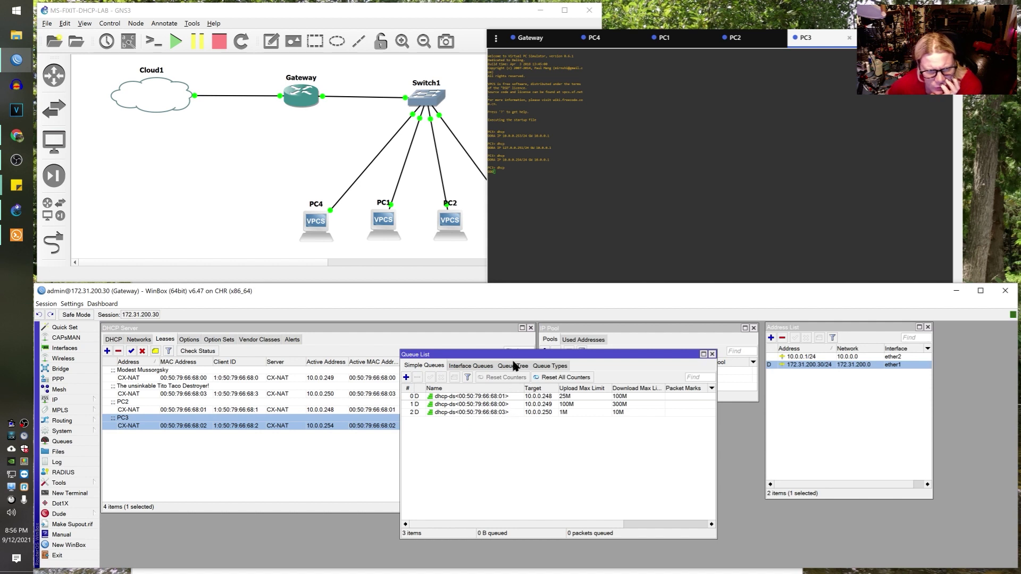
left_click_drag(514, 355, 686, 334)
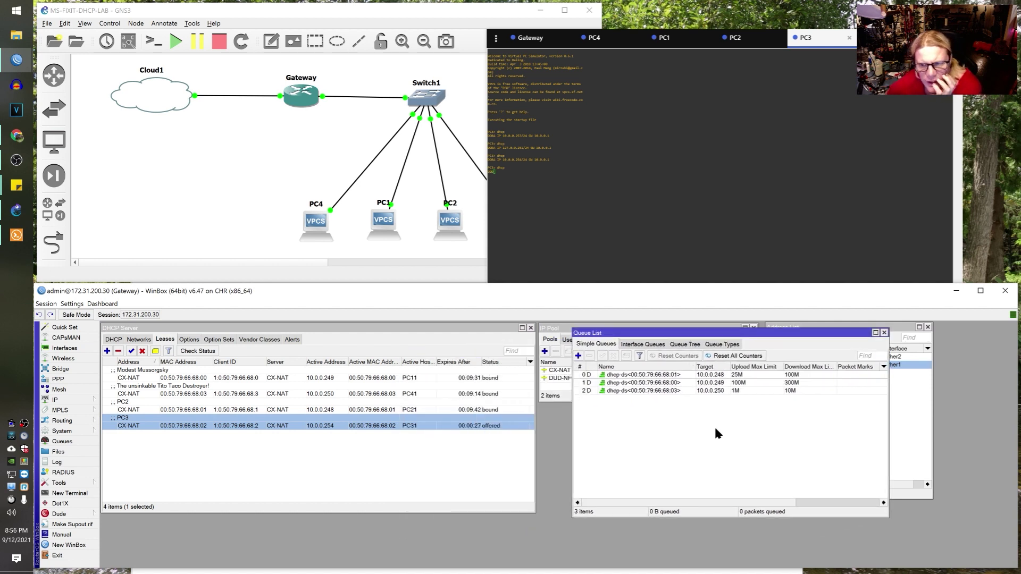
left_click(665, 375)
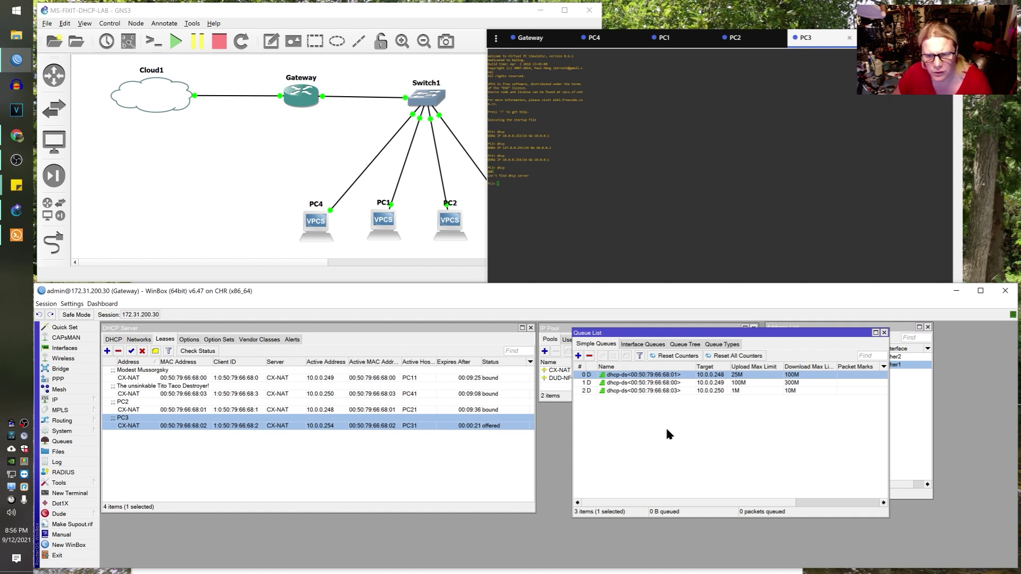
Rerun dhcp on PC3, toggle CX-NAT's Always Broadcast again, and return to the leases.
left_click(741, 164)
type("dhcp")
key("Return")
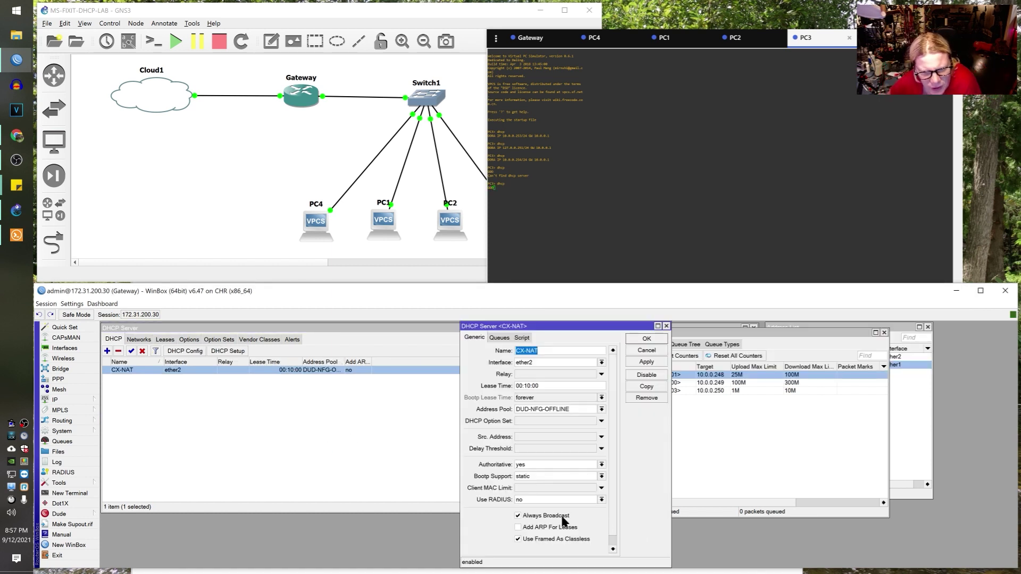
left_click(561, 517)
left_click(647, 362)
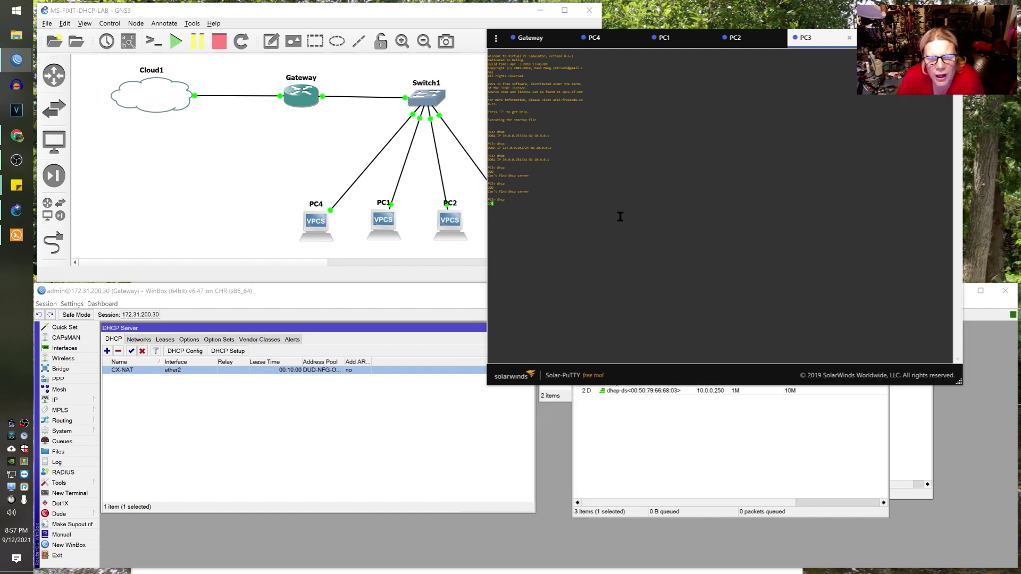
key("alt+Tab")
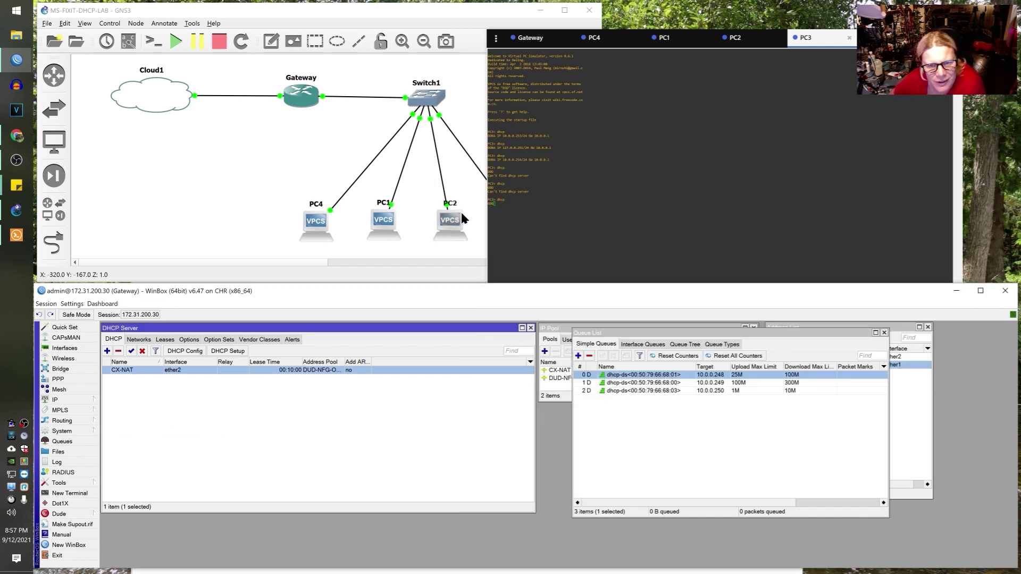
left_click(165, 339)
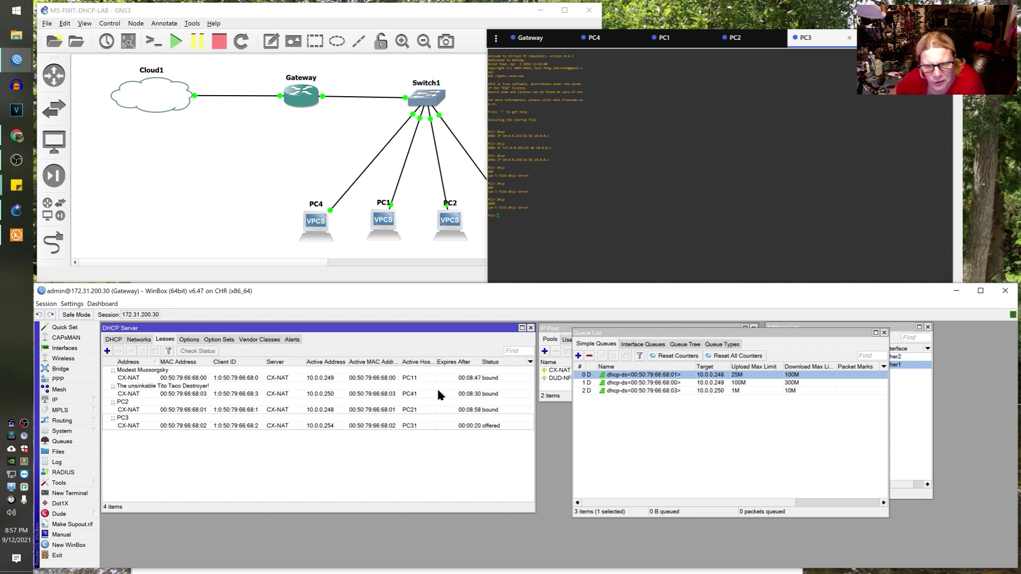
left_click(661, 409)
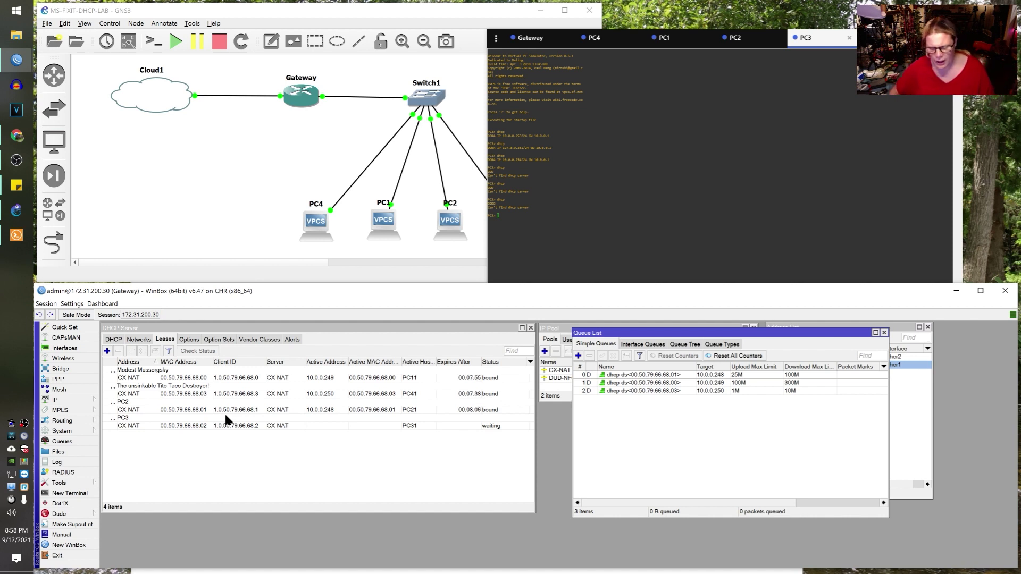
left_click(75, 397)
left_click(146, 406)
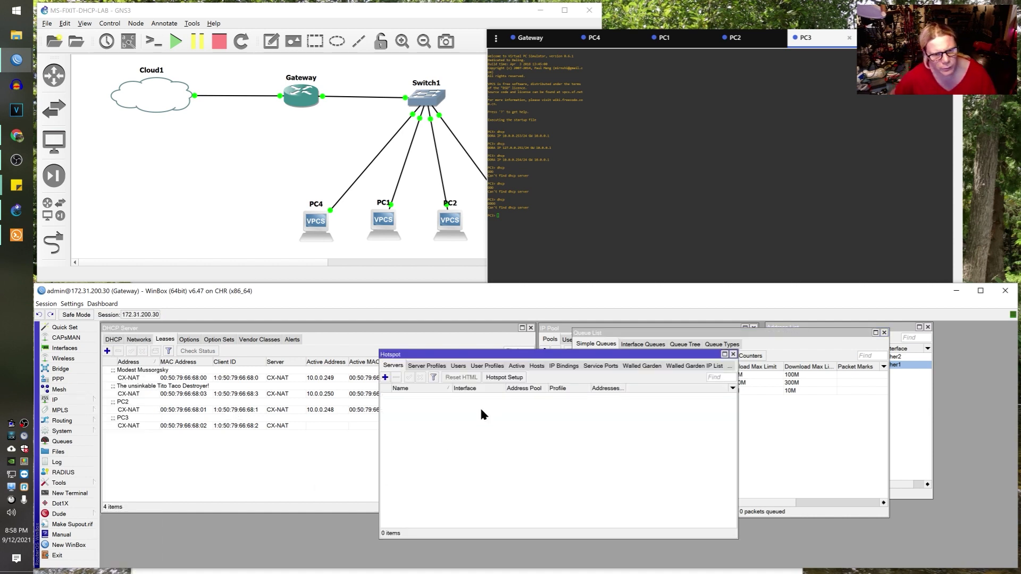
left_click(428, 365)
left_click(458, 366)
left_click(733, 354)
left_click(272, 395)
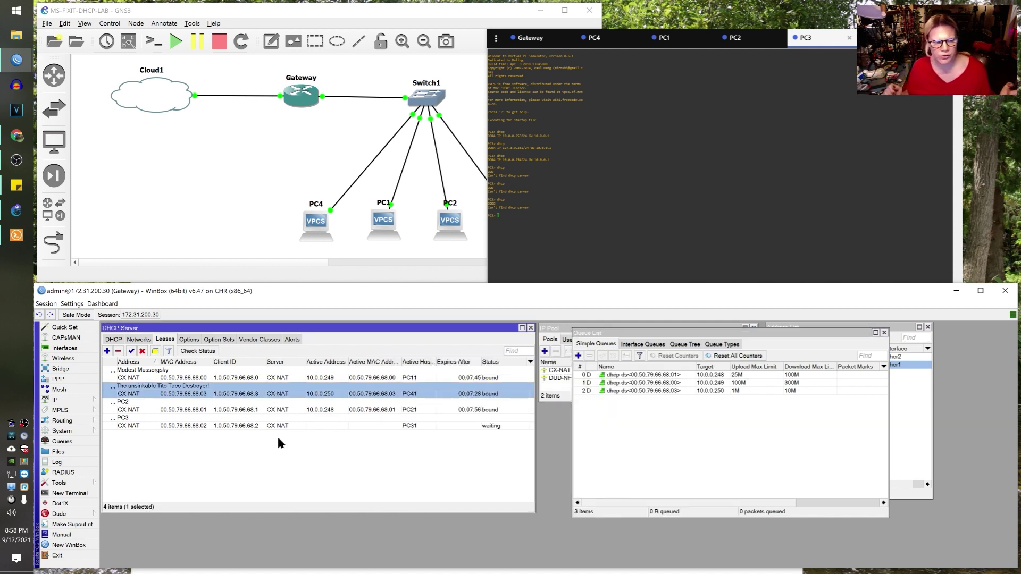
Disable PC3's waiting lease and rerun the dhcp request in the PC3 console.
left_click(428, 425)
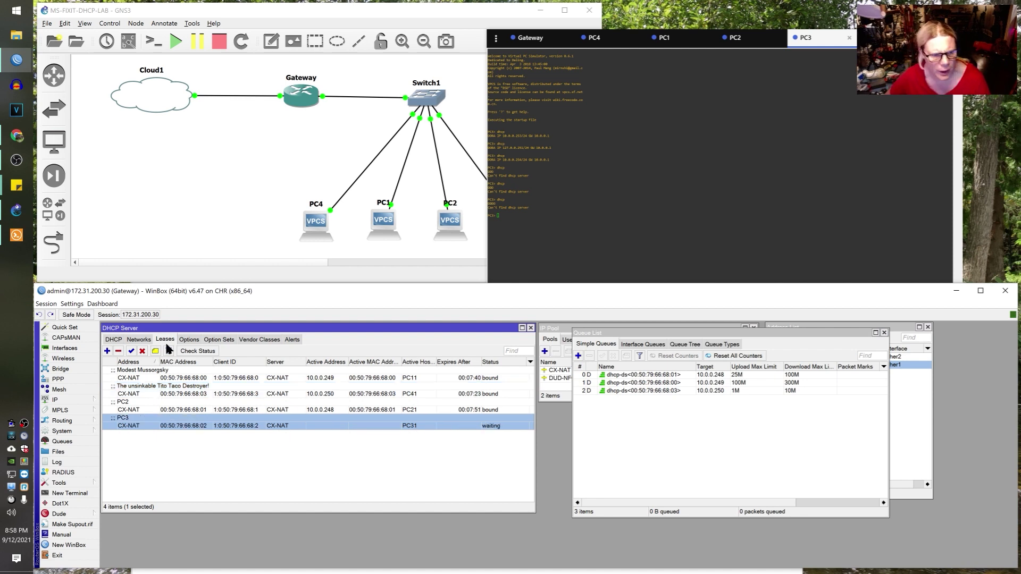
left_click(142, 351)
left_click(641, 225)
key("Up")
key("Return")
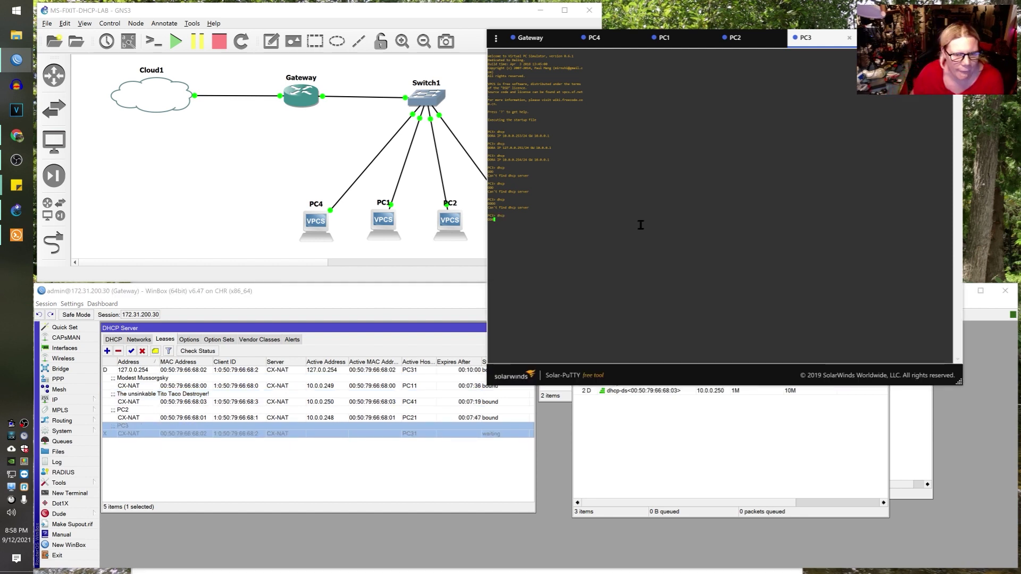
Re-enable PC3's static 10.0.0.247 lease, rerun dhcp on PC3, then check the queues and topology.
left_click(196, 427)
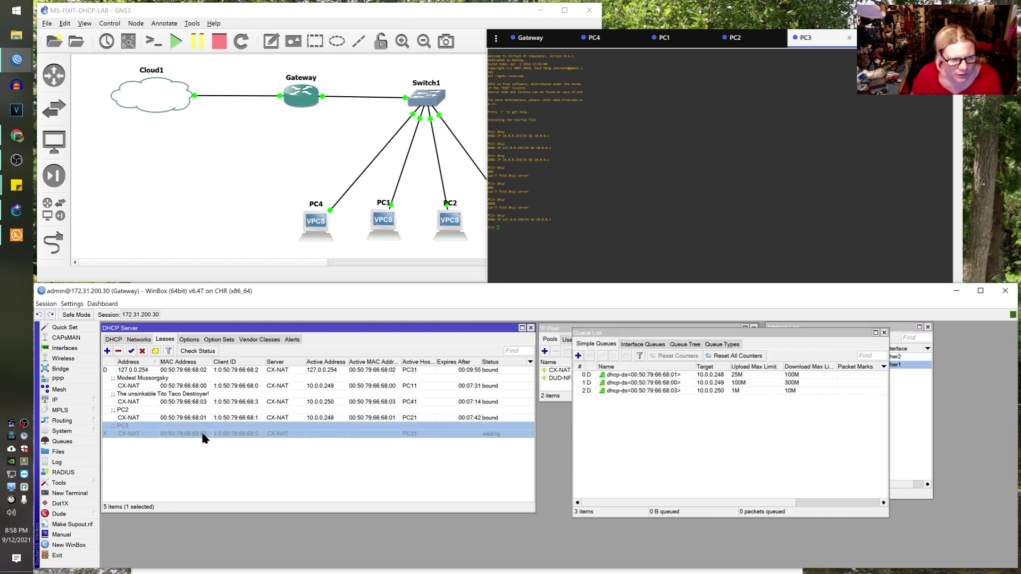
left_click(168, 371)
left_click(167, 428)
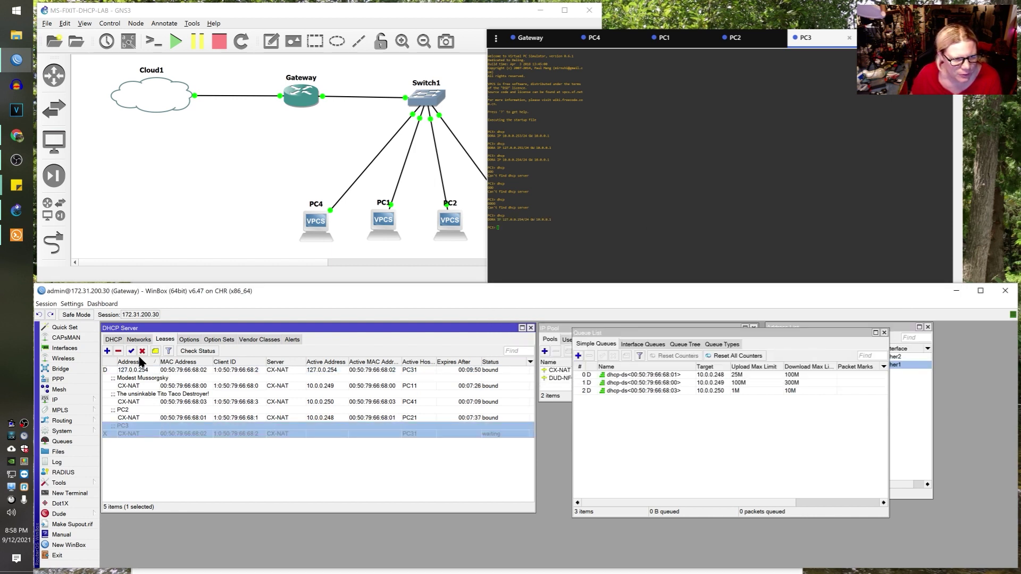
left_click(130, 351)
left_click(684, 197)
key("Up")
key("Return")
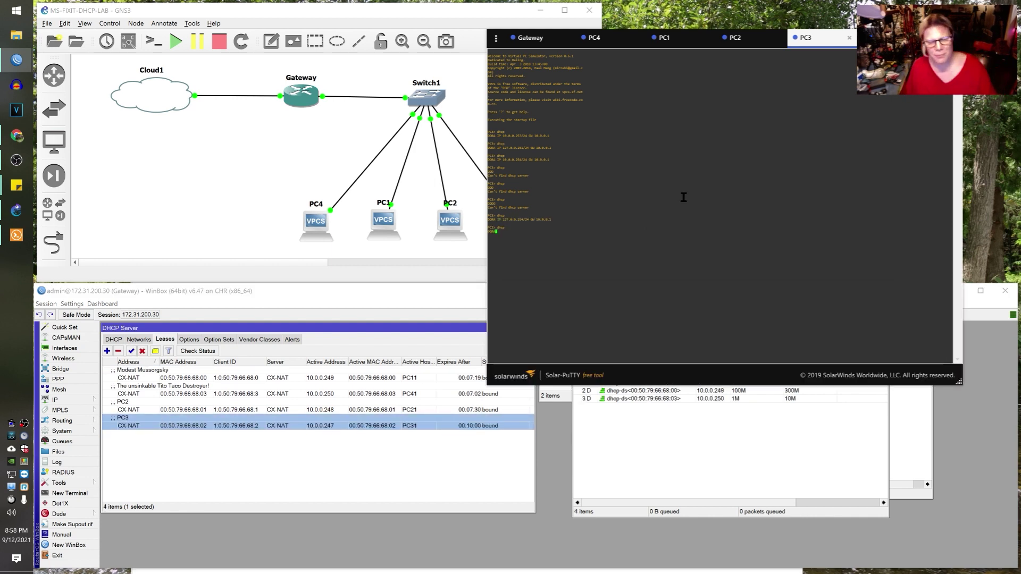
left_click(546, 420)
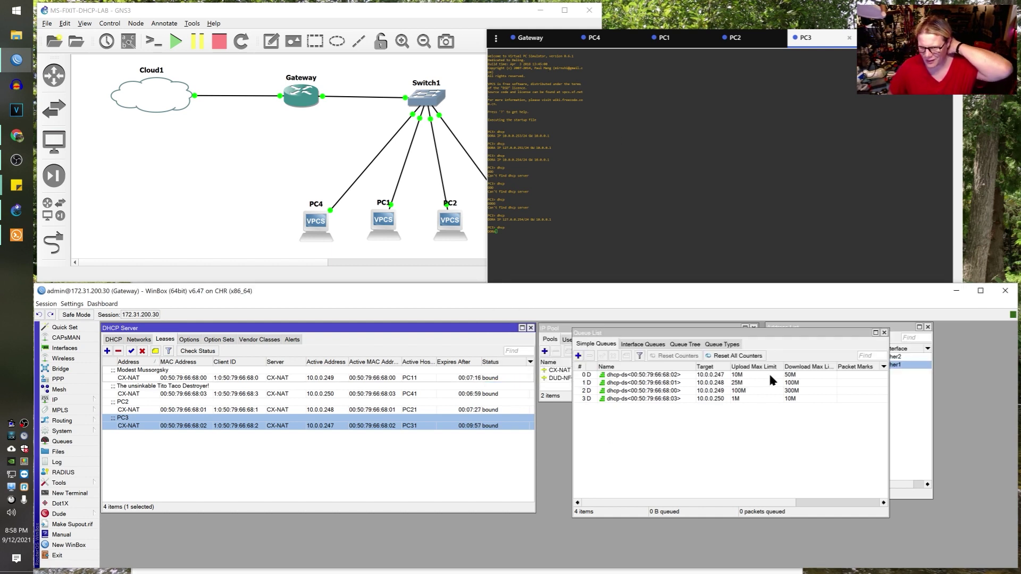
left_click(232, 201)
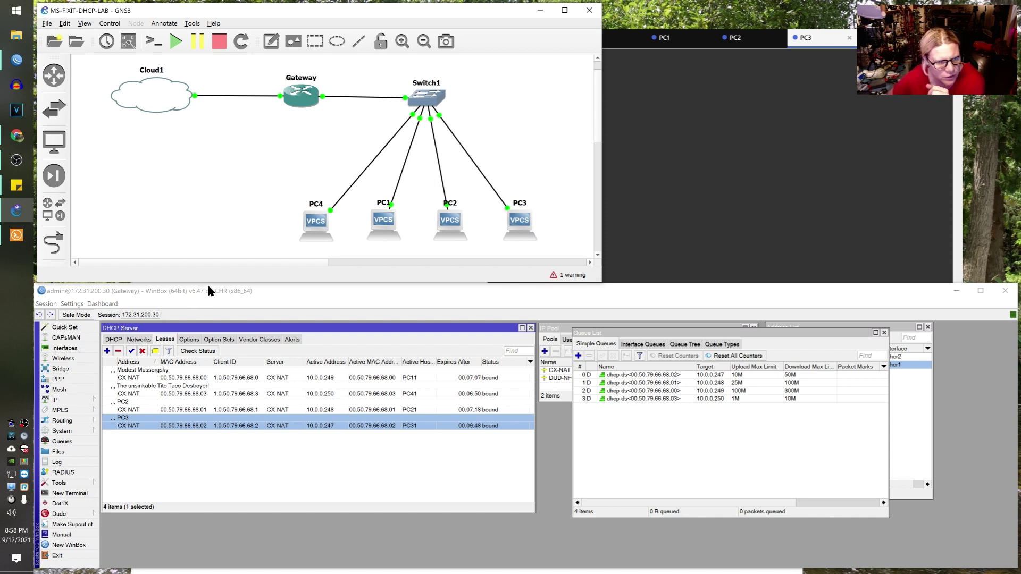
Open System > Logging and the info rule, briefly viewing the router's log entries.
left_click_drag(208, 288, 228, 89)
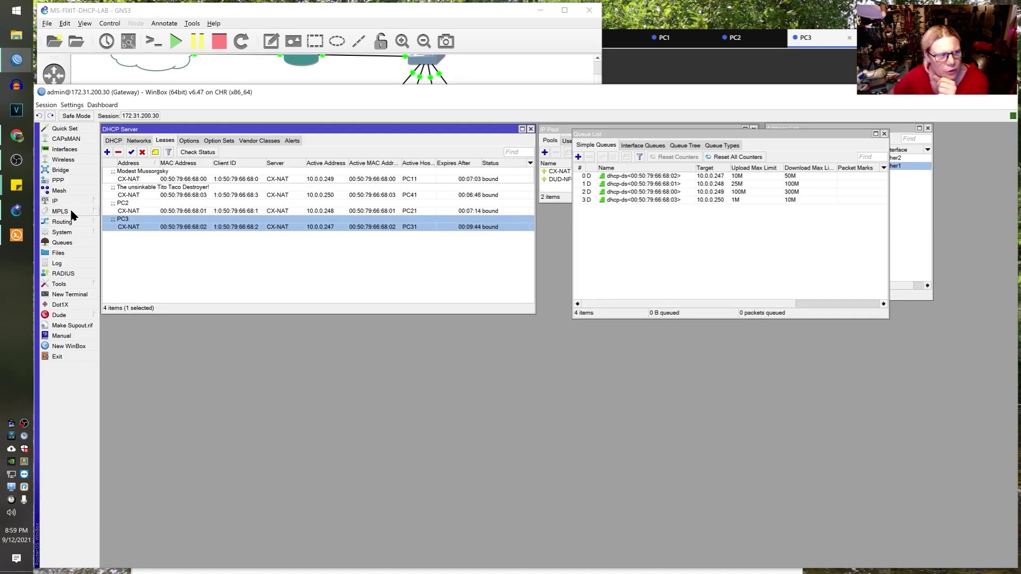
left_click(63, 233)
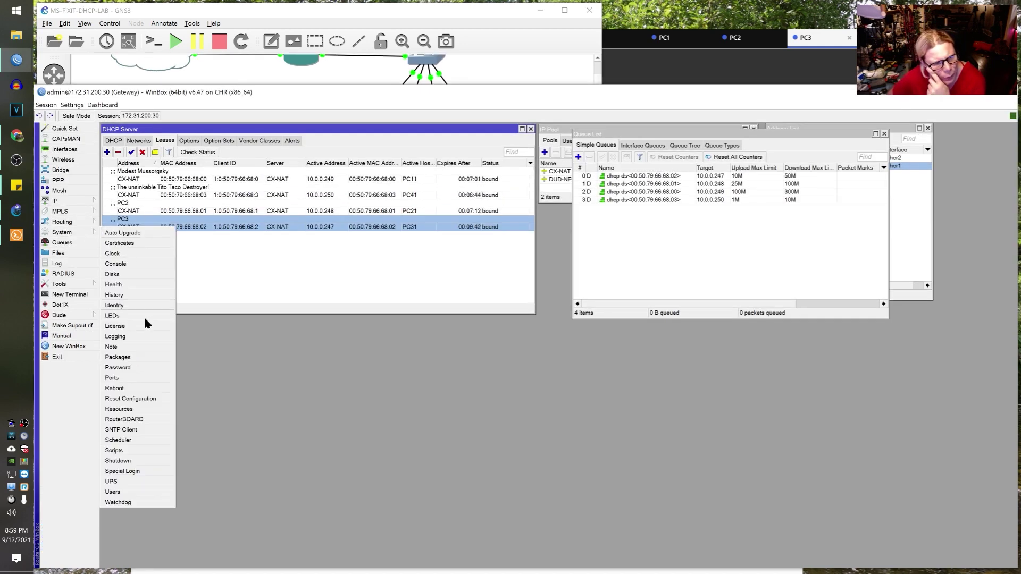
left_click(143, 335)
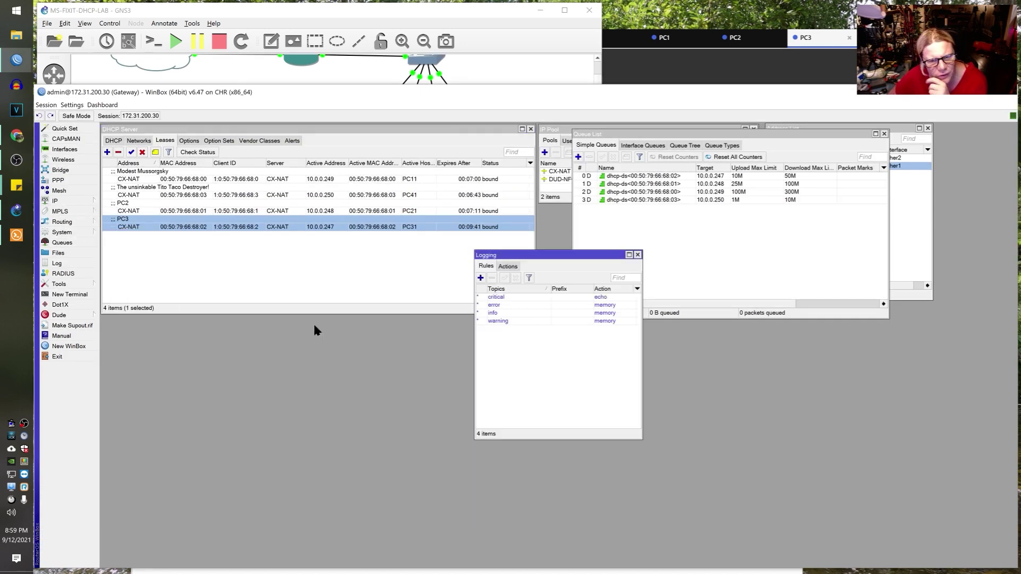
double_click(548, 313)
left_click(68, 263)
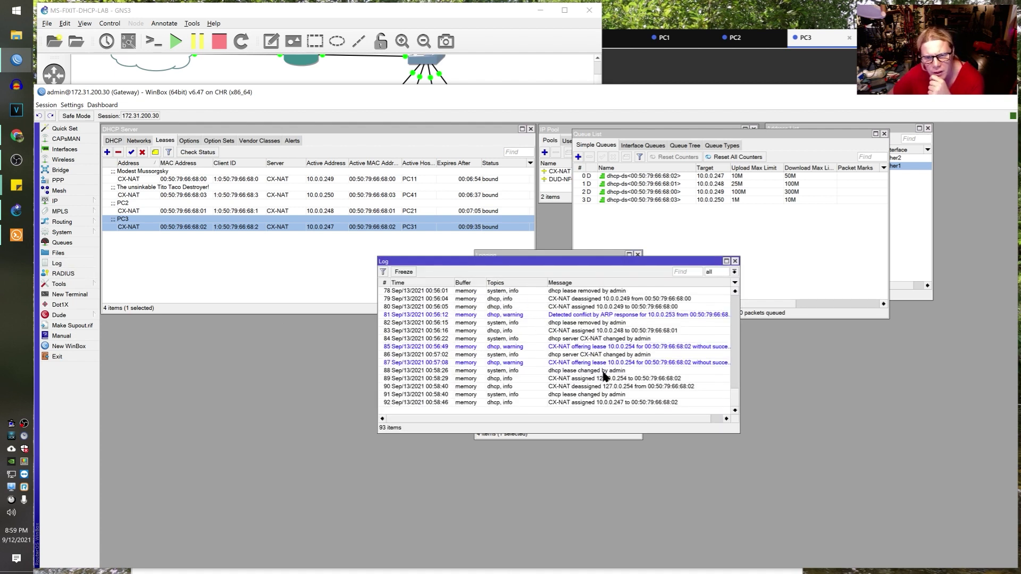
left_click(735, 261)
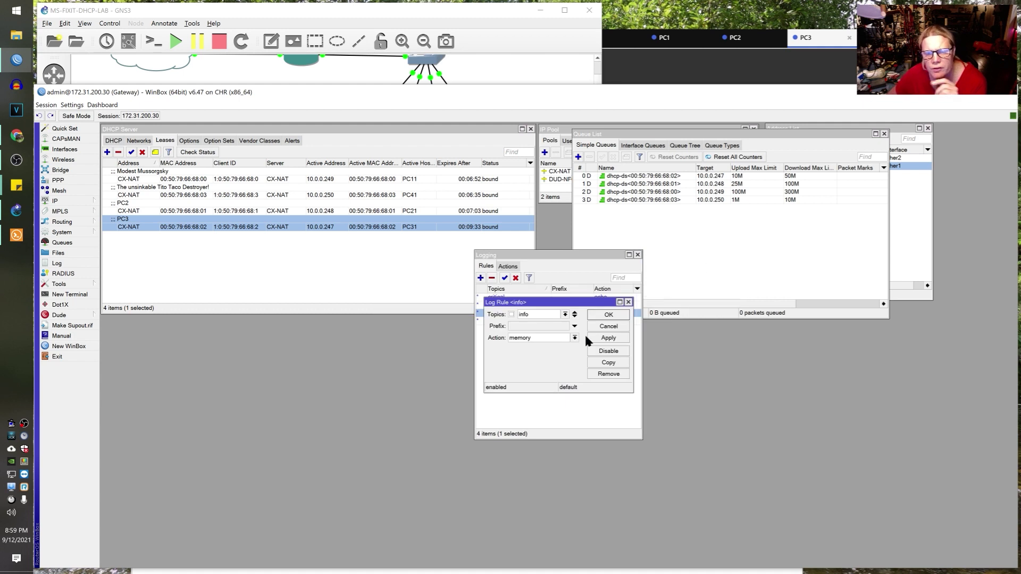
Add a negated dhcp topic to the info rule so it reads info, !dhcp.
left_click(575, 316)
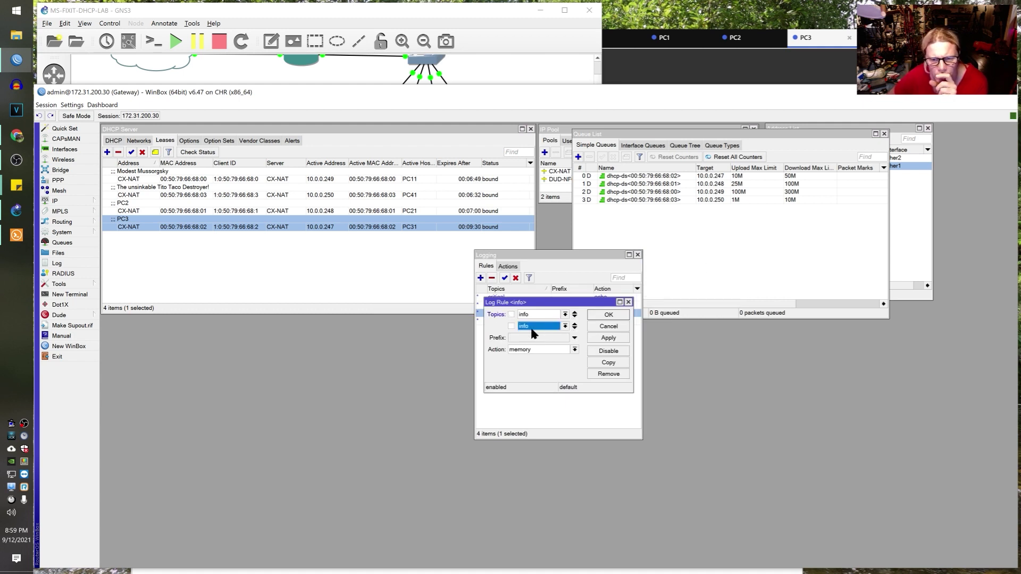
left_click(544, 326)
left_click(585, 357)
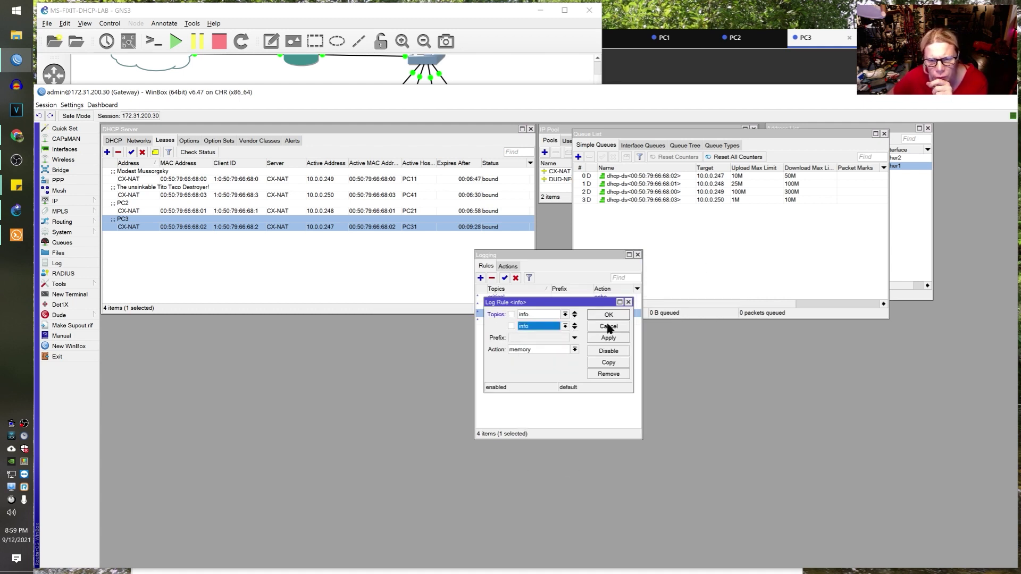
left_click(609, 326)
double_click(511, 315)
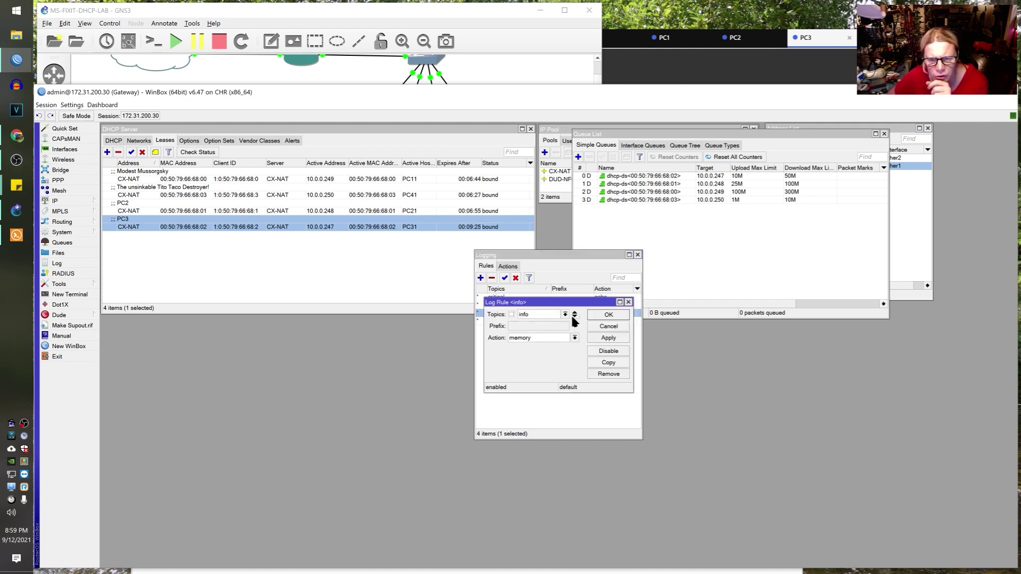
left_click(575, 315)
left_click(552, 326)
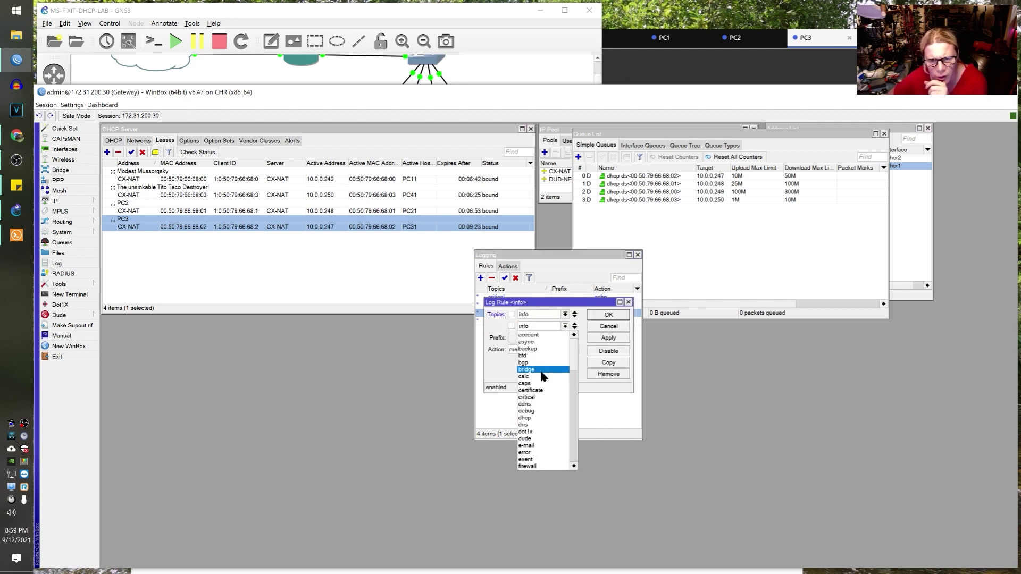
left_click(538, 404)
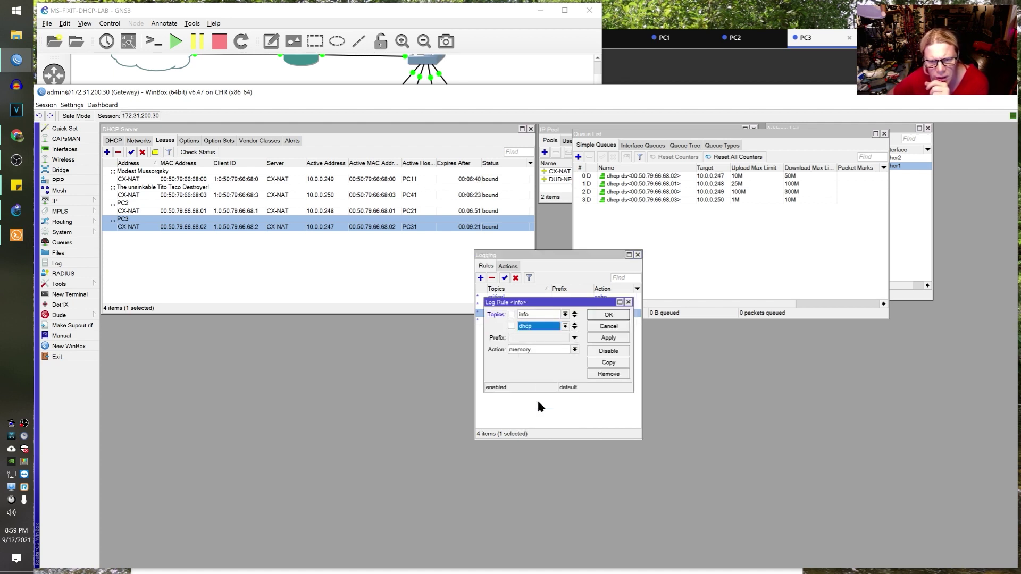
left_click(511, 326)
Save the info, !dhcp rule and inspect the disk logging action's settings.
left_click(589, 315)
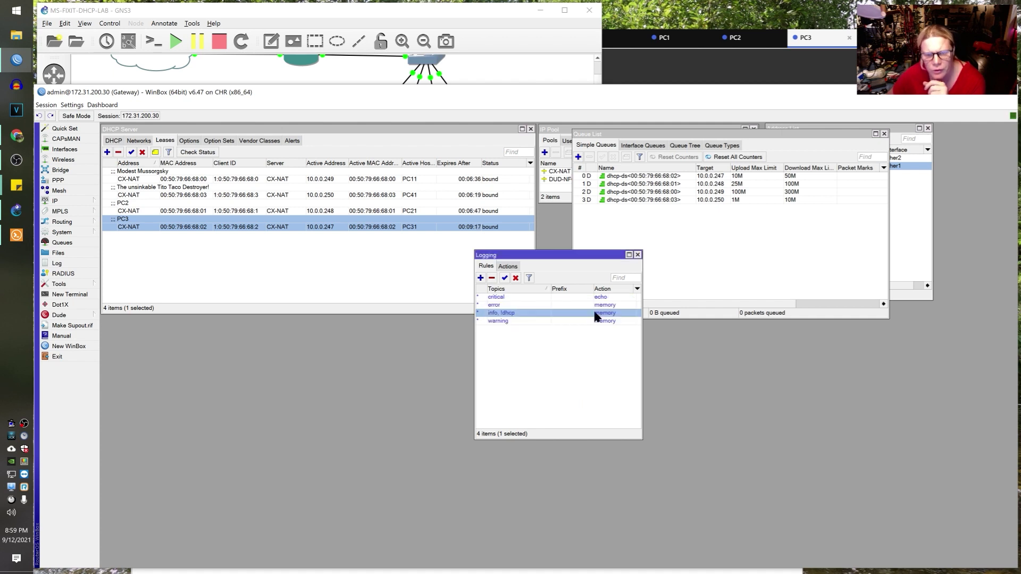
left_click(599, 355)
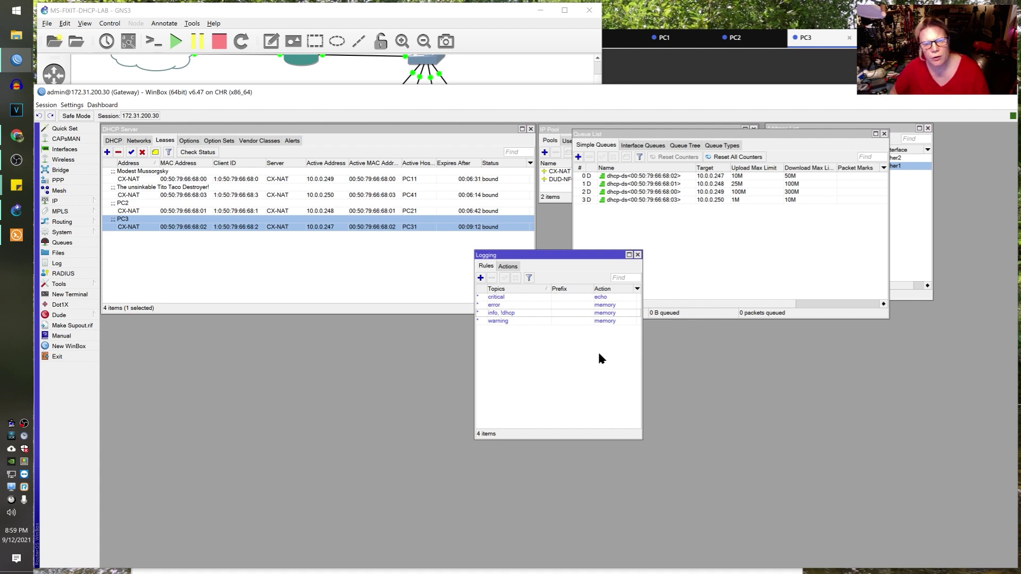
left_click(510, 265)
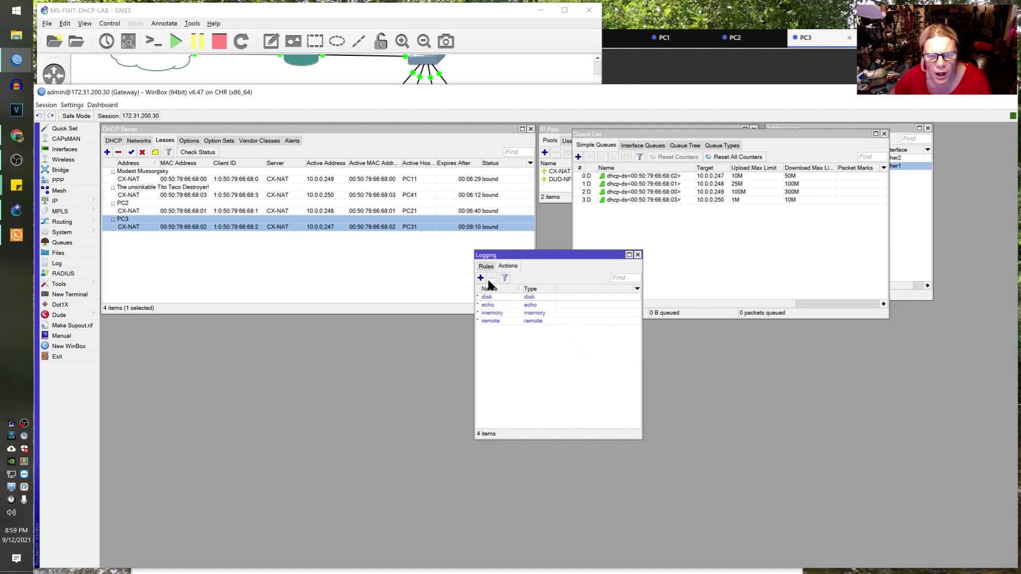
double_click(499, 296)
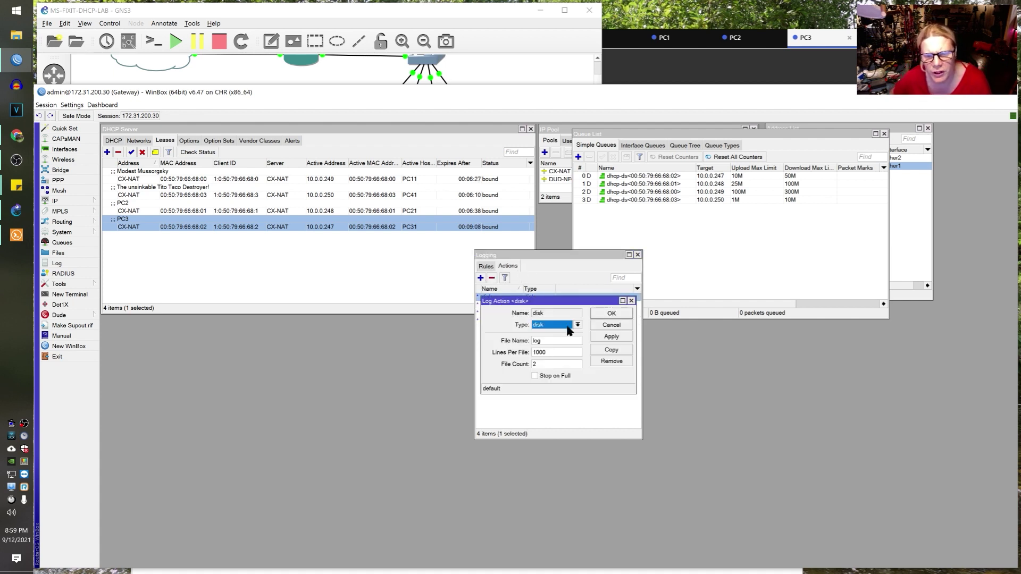
left_click(617, 325)
left_click(488, 266)
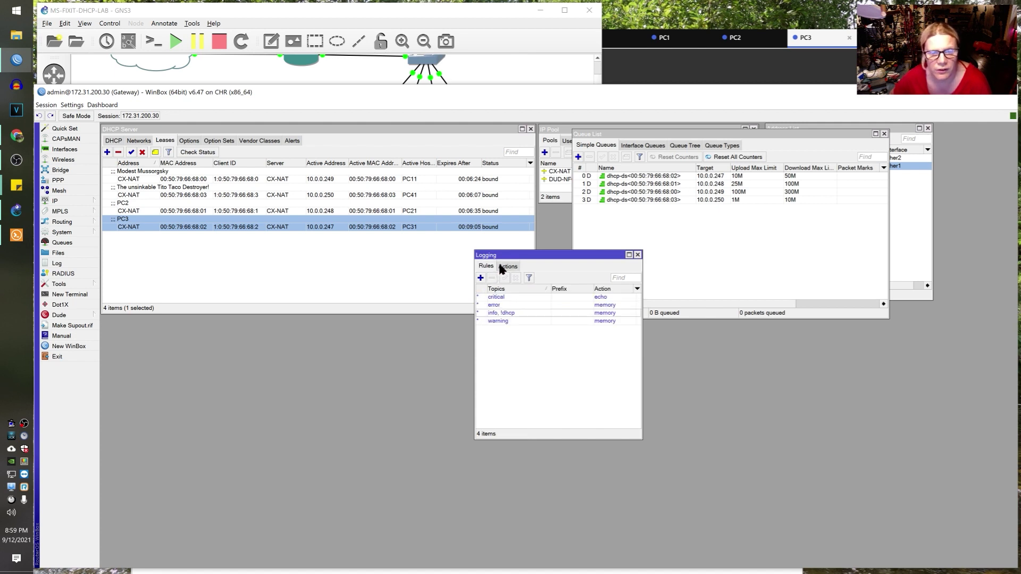
Add a dhcp logging rule with prefix DHCP-SERVER and action disk.
left_click(480, 278)
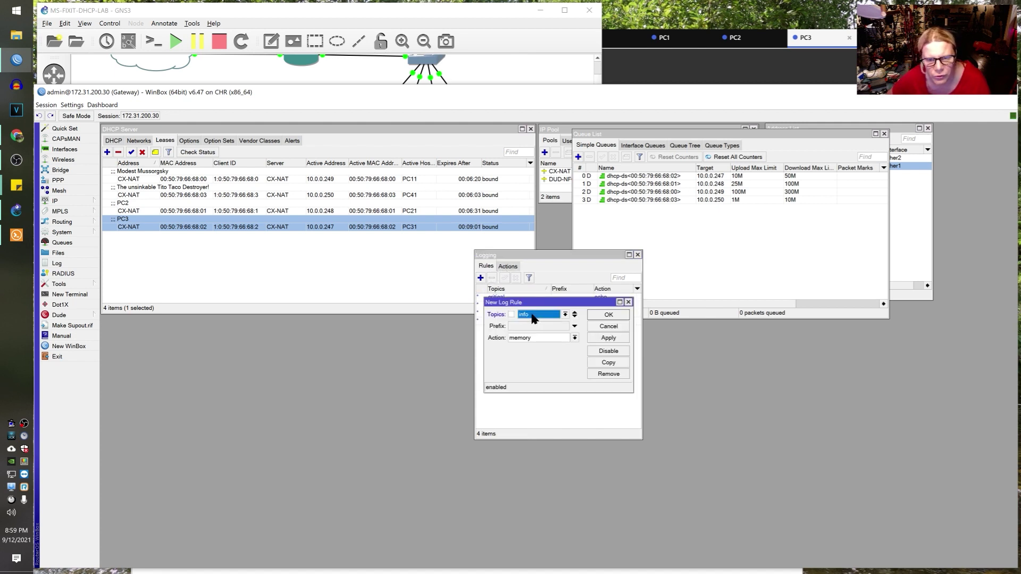
left_click(565, 314)
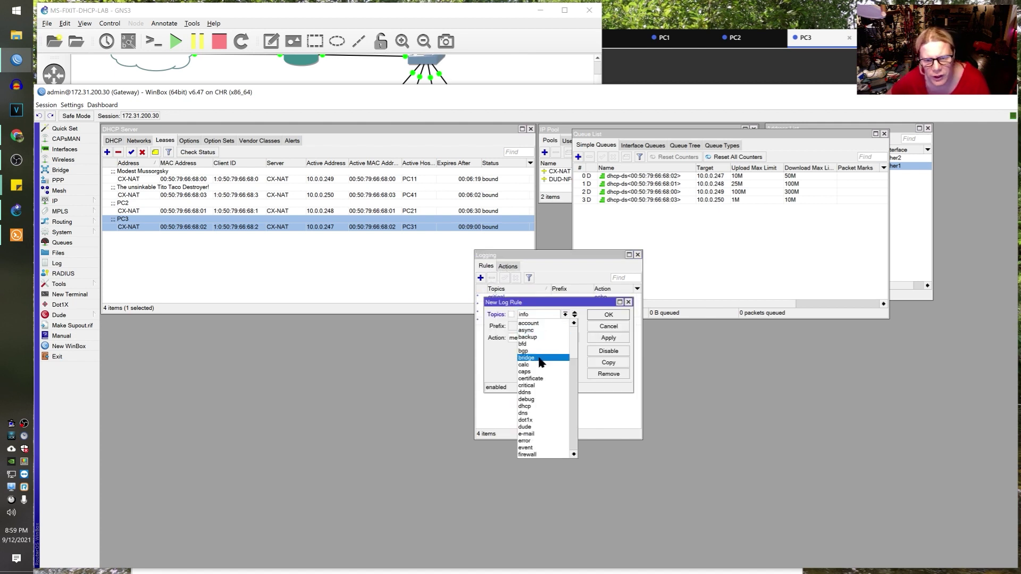
left_click(538, 406)
left_click(550, 328)
type("DHCP-SERVER")
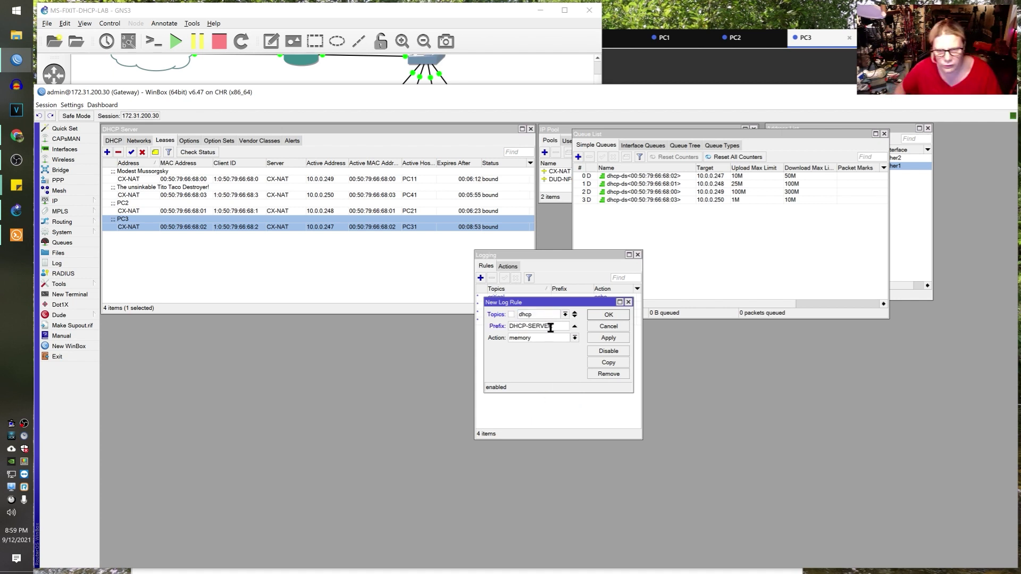
left_click(575, 338)
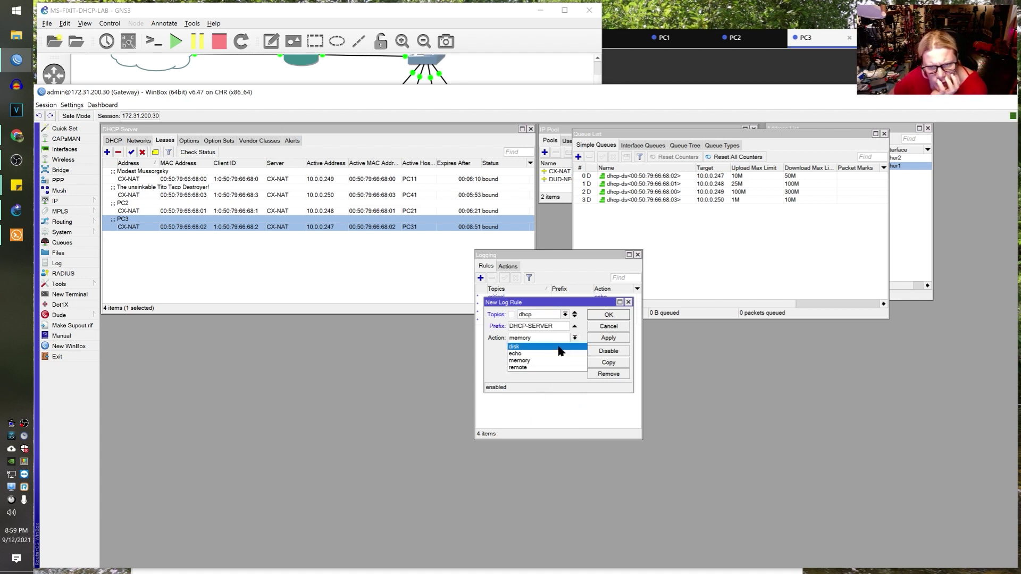
left_click(548, 346)
left_click(621, 315)
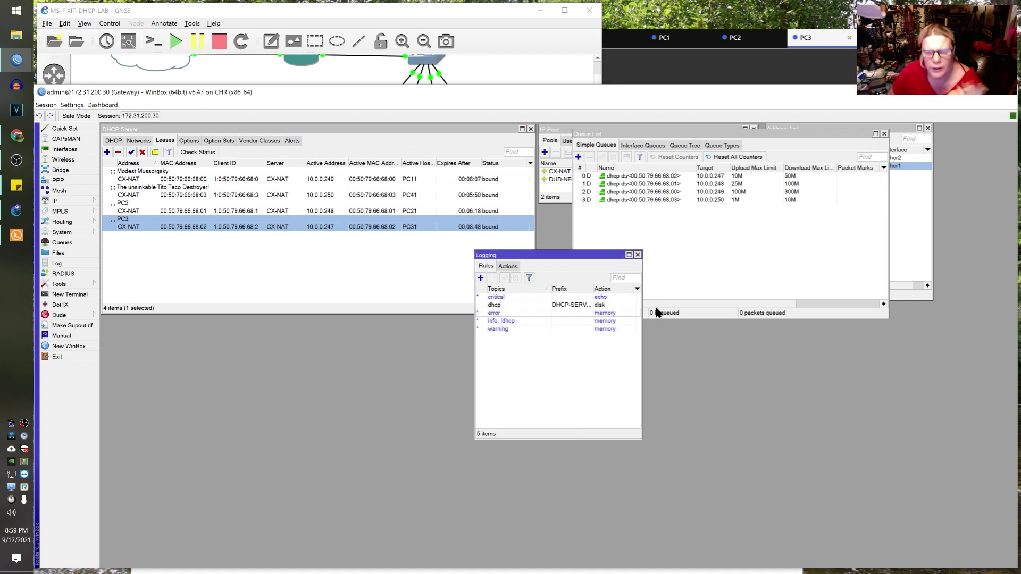
Delete the dhcp disk rule and confirm the info, !dhcp rule remains.
double_click(572, 305)
left_click(575, 338)
left_click(564, 357)
left_click(608, 314)
left_click(492, 278)
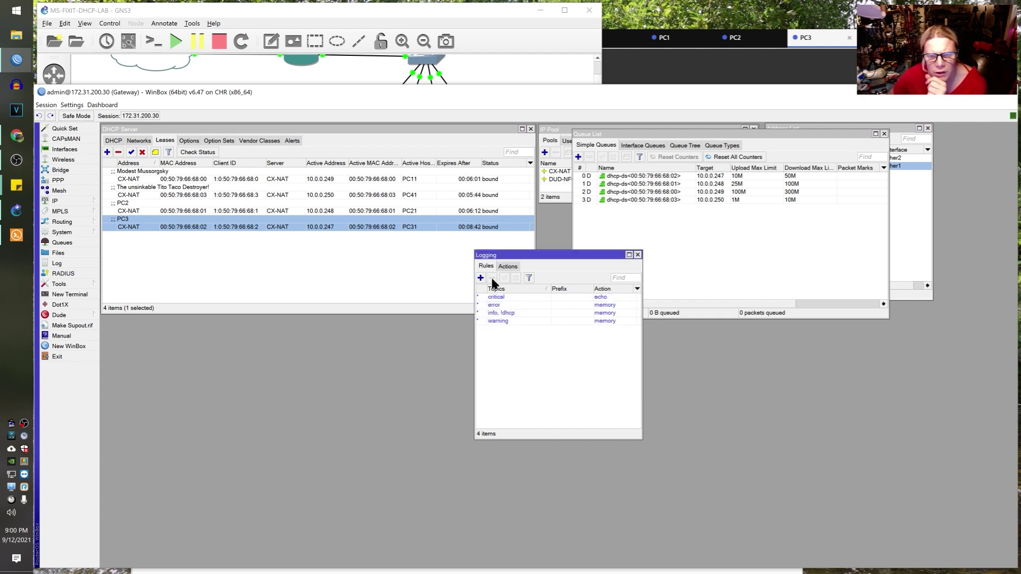
double_click(533, 314)
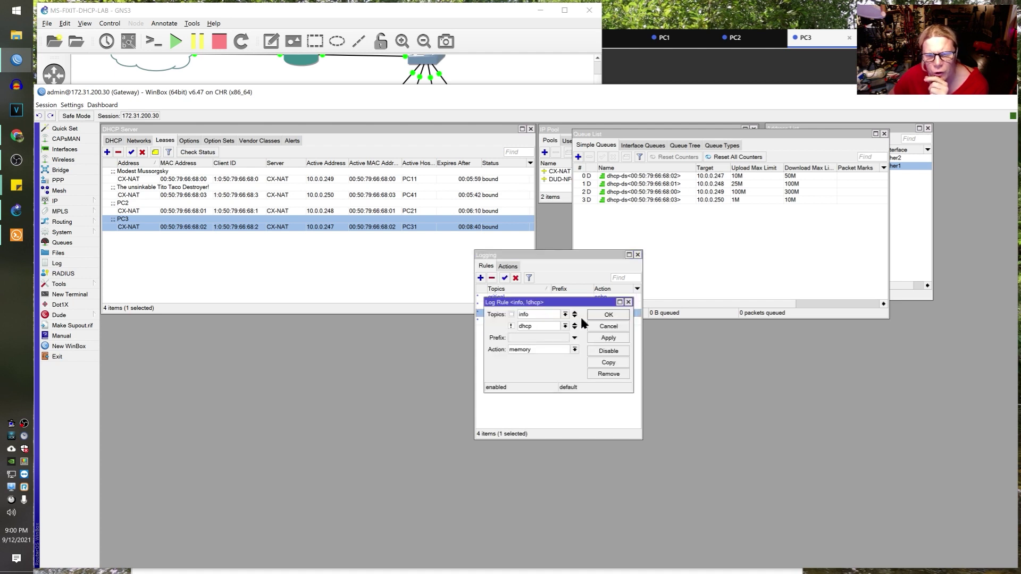
left_click(607, 326)
left_click(638, 256)
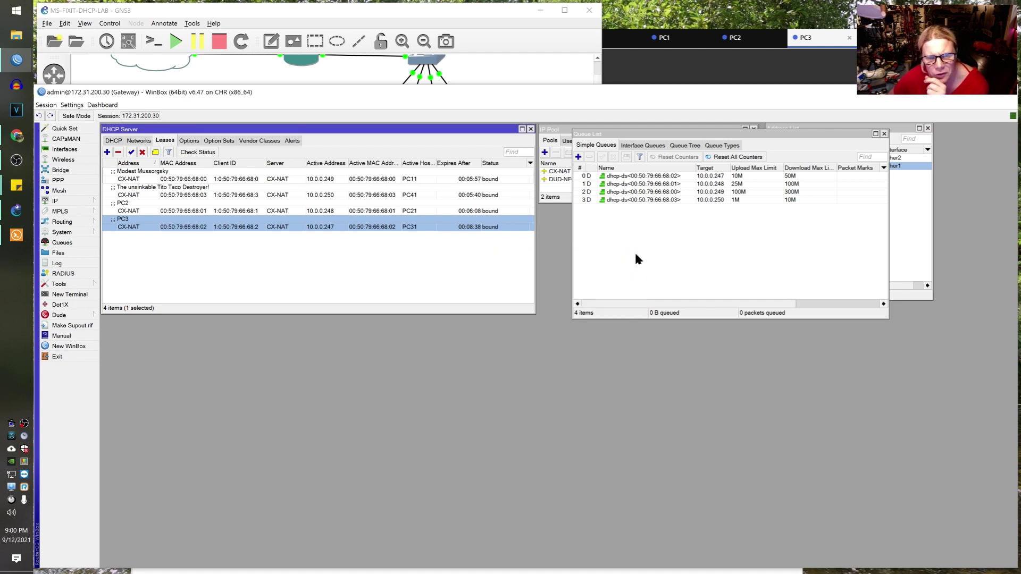
left_click(677, 193)
left_click(668, 201)
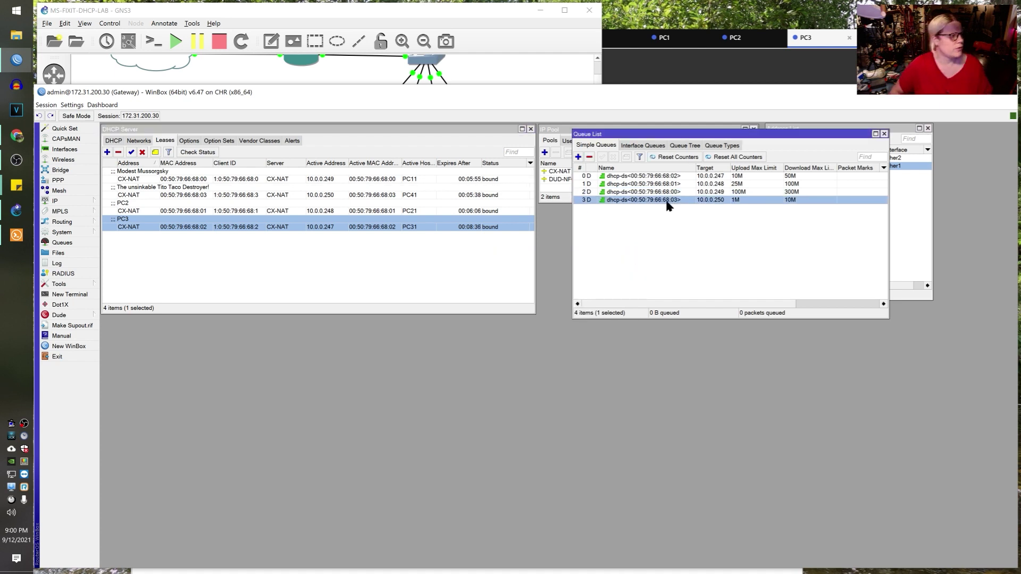